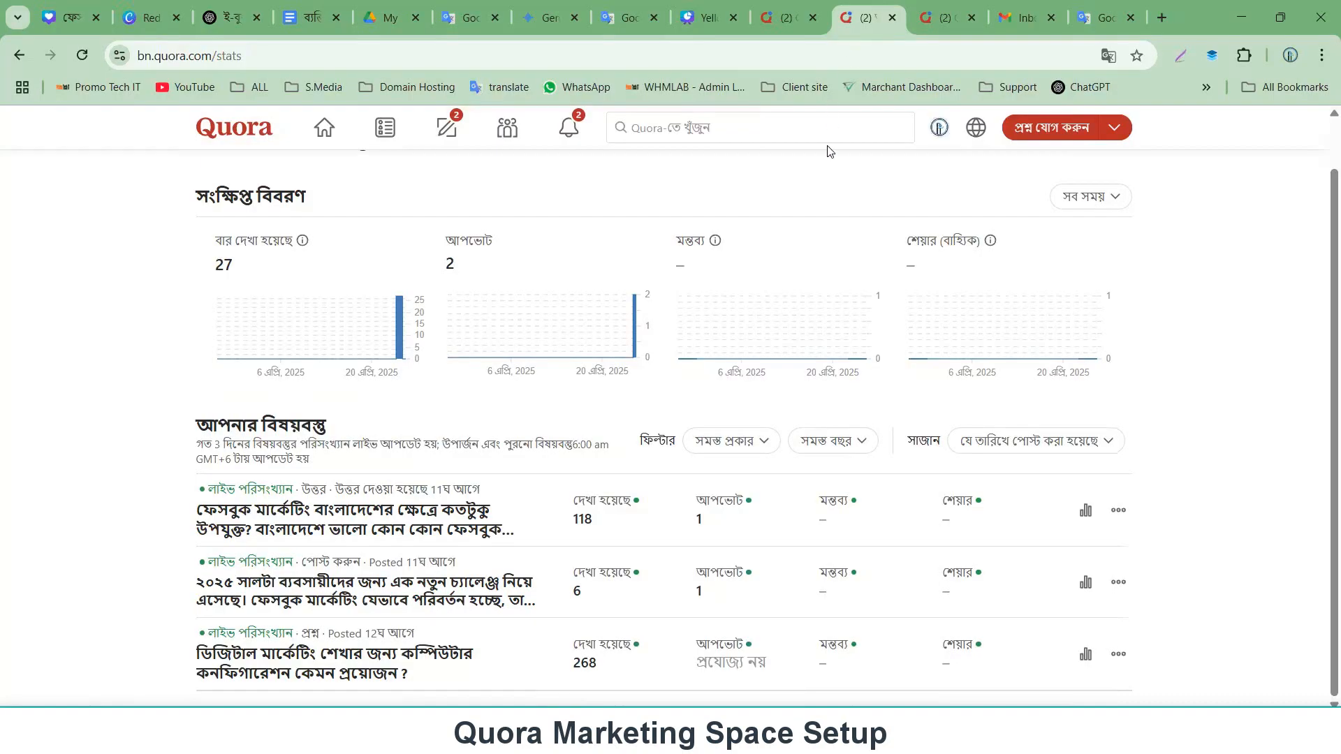
pyautogui.click(892, 17)
pyautogui.click(891, 18)
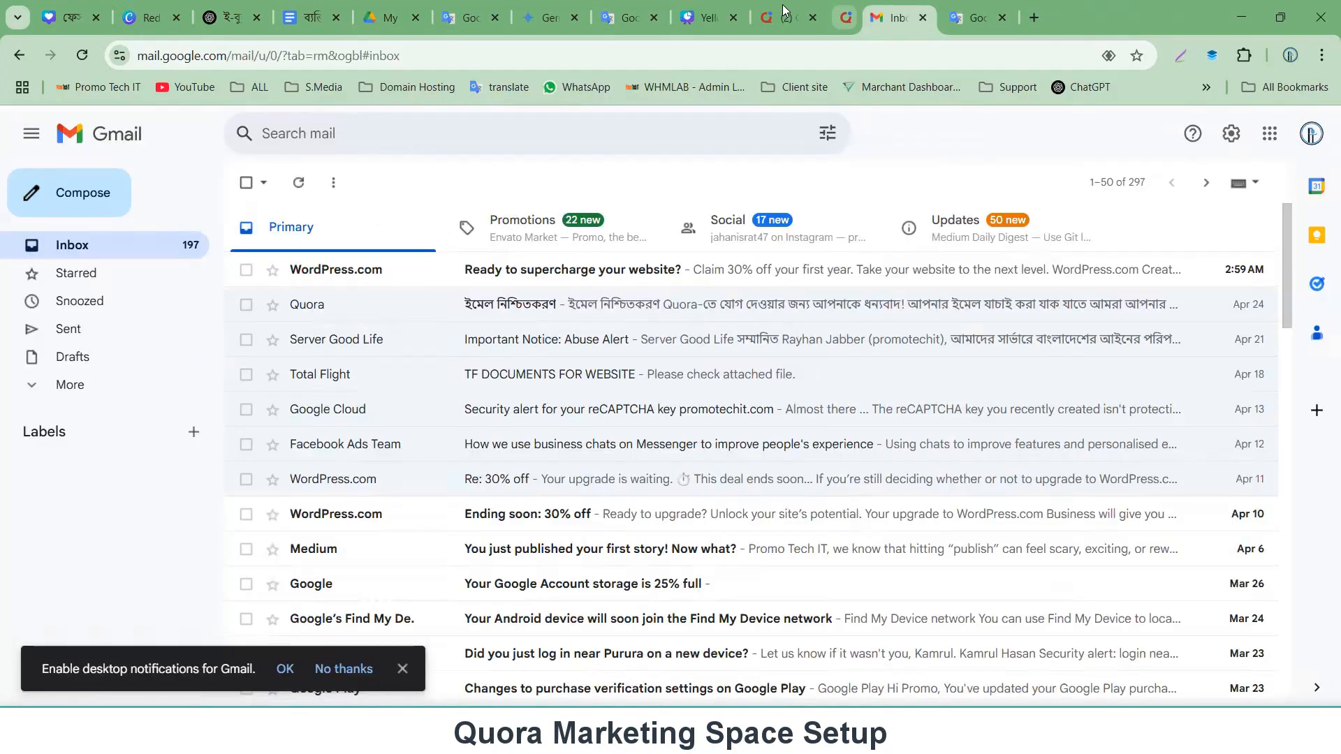
pyautogui.click(788, 17)
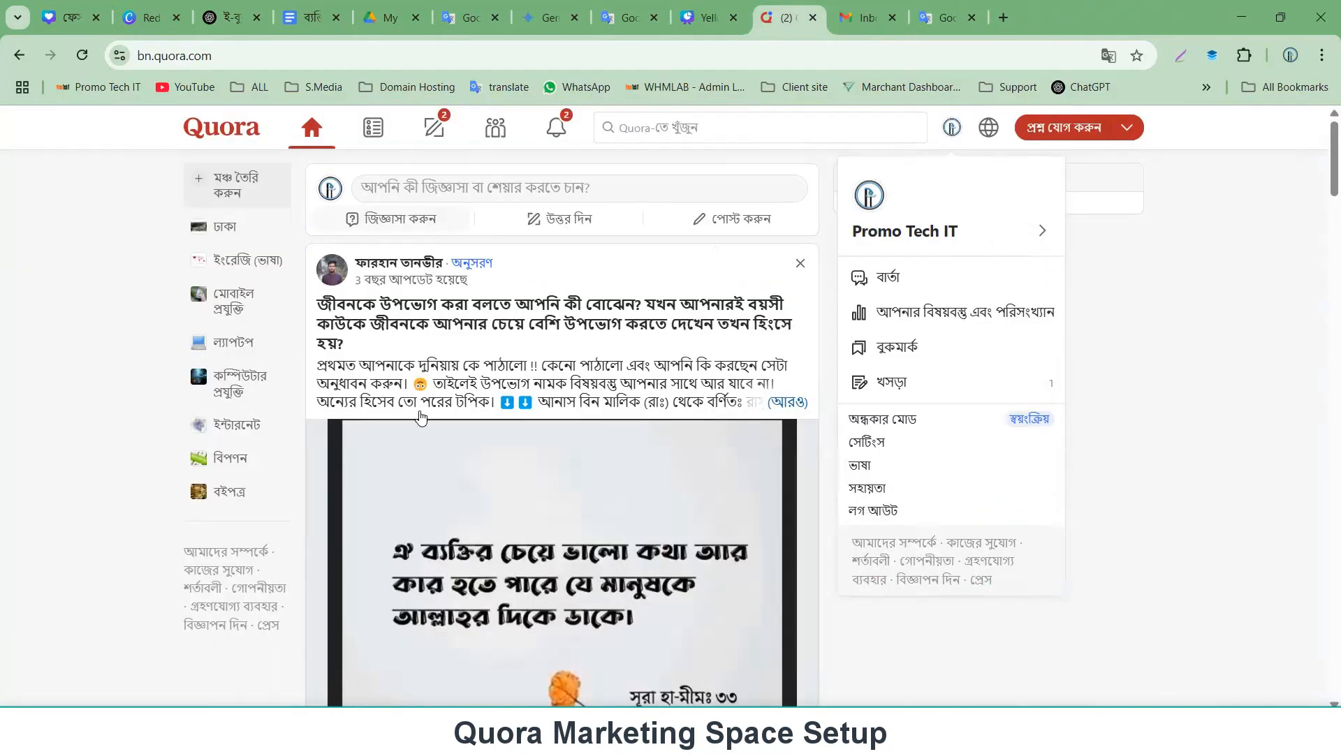
pyautogui.click(81, 56)
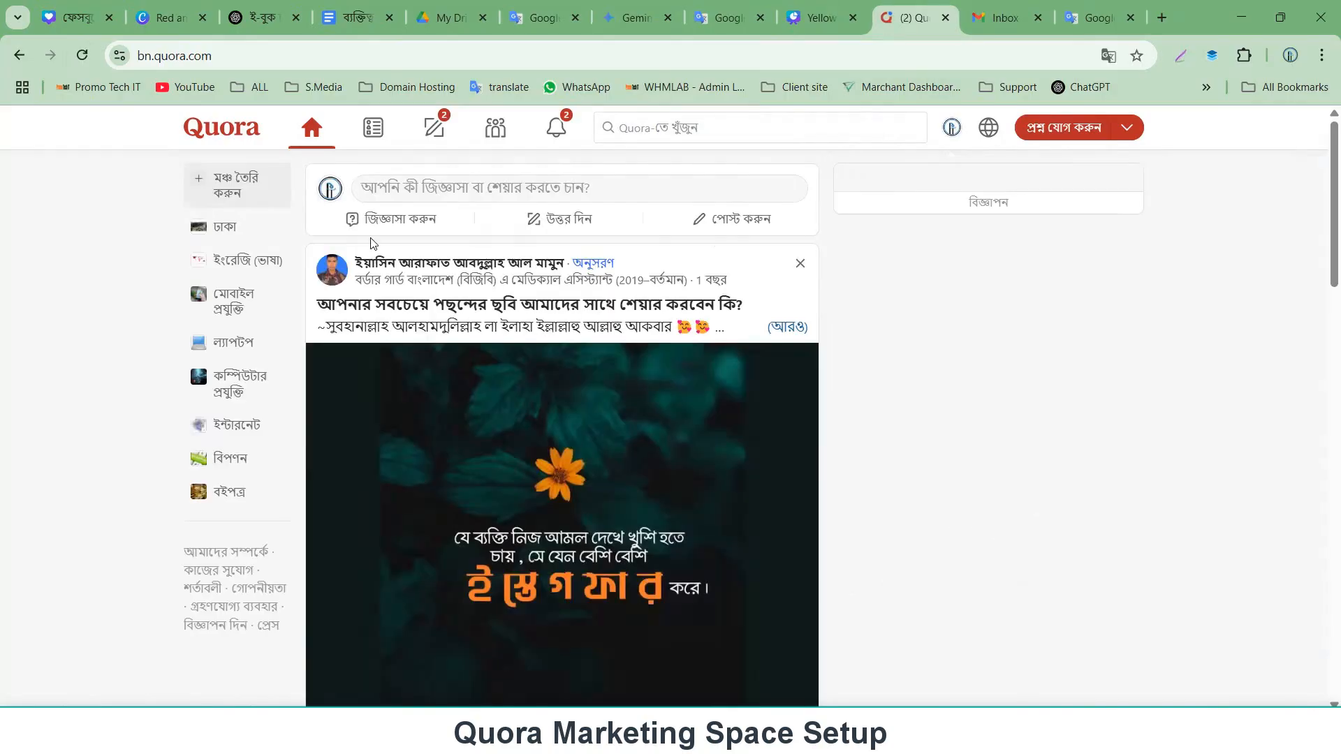
pyautogui.scroll(-9, 570, 440)
pyautogui.scroll(9, 577, 449)
# Switch Quora to its English version and open the Create a Space dialog.
pyautogui.click(951, 127)
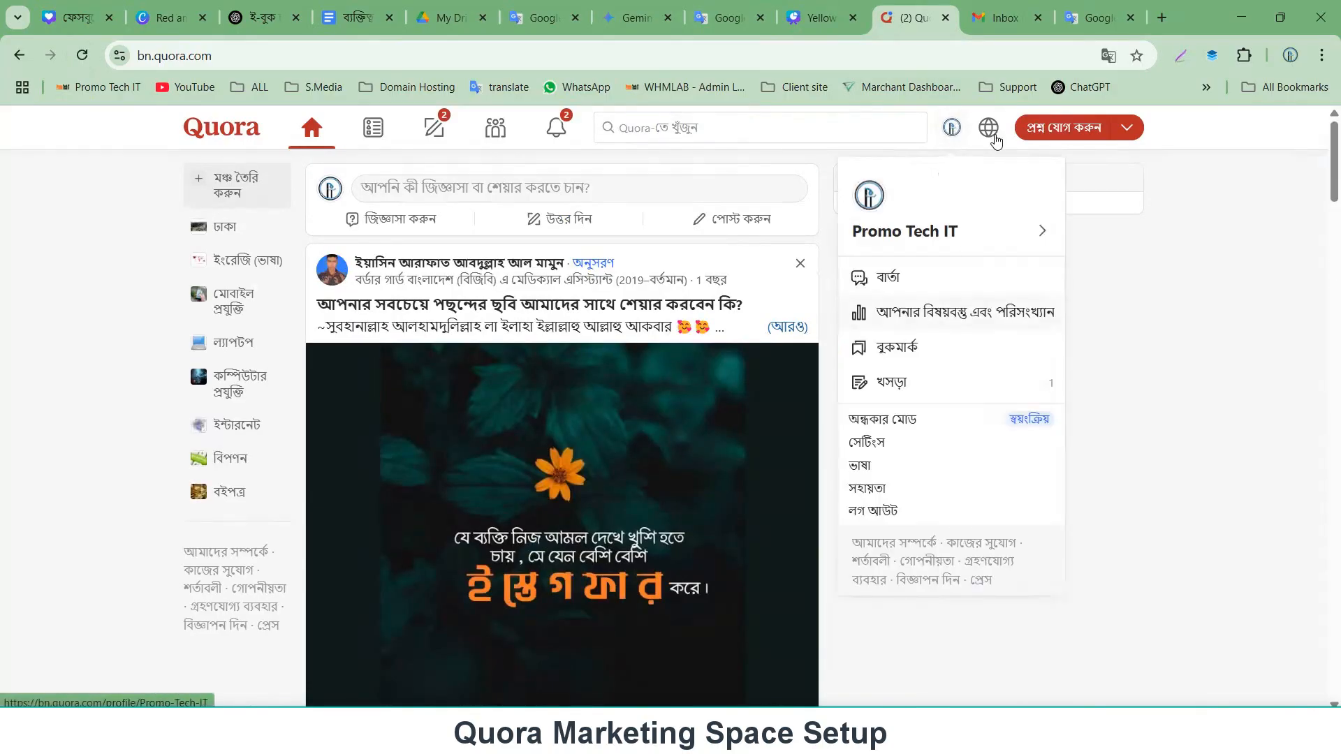
pyautogui.click(988, 127)
pyautogui.click(964, 273)
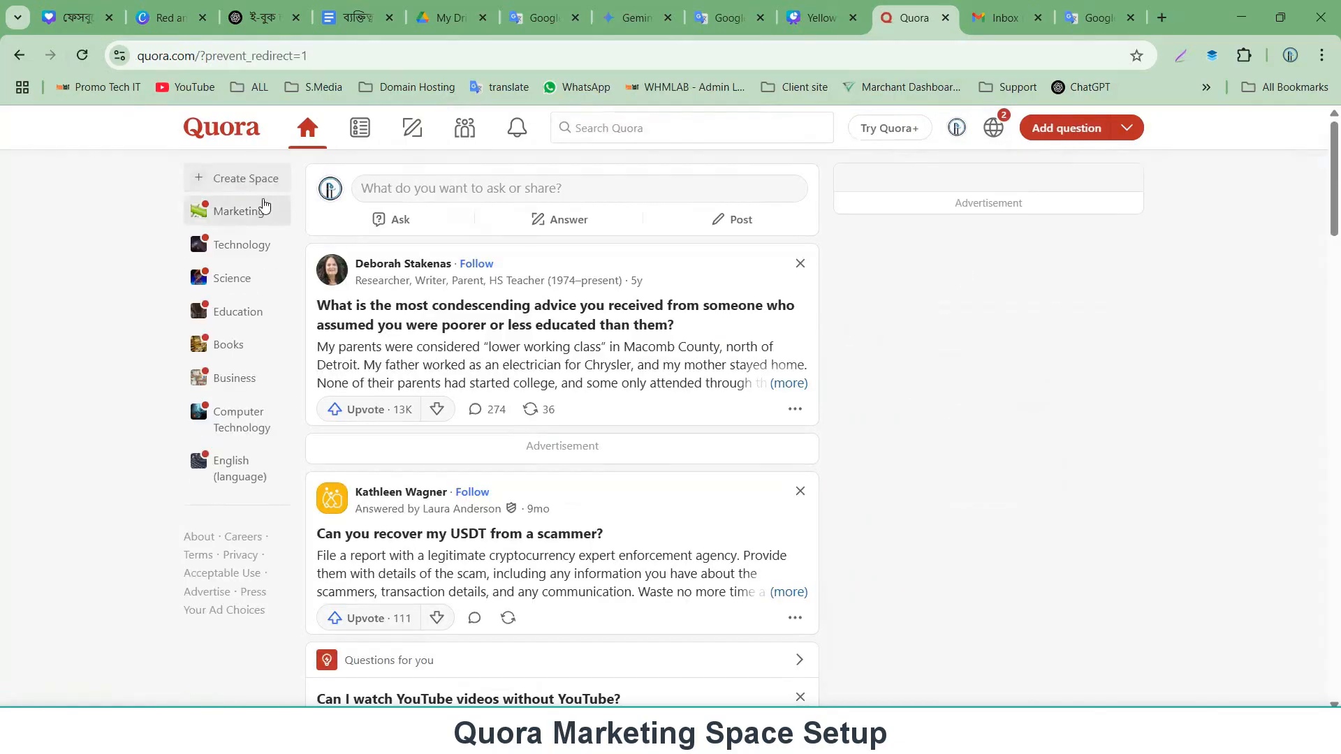
pyautogui.click(224, 183)
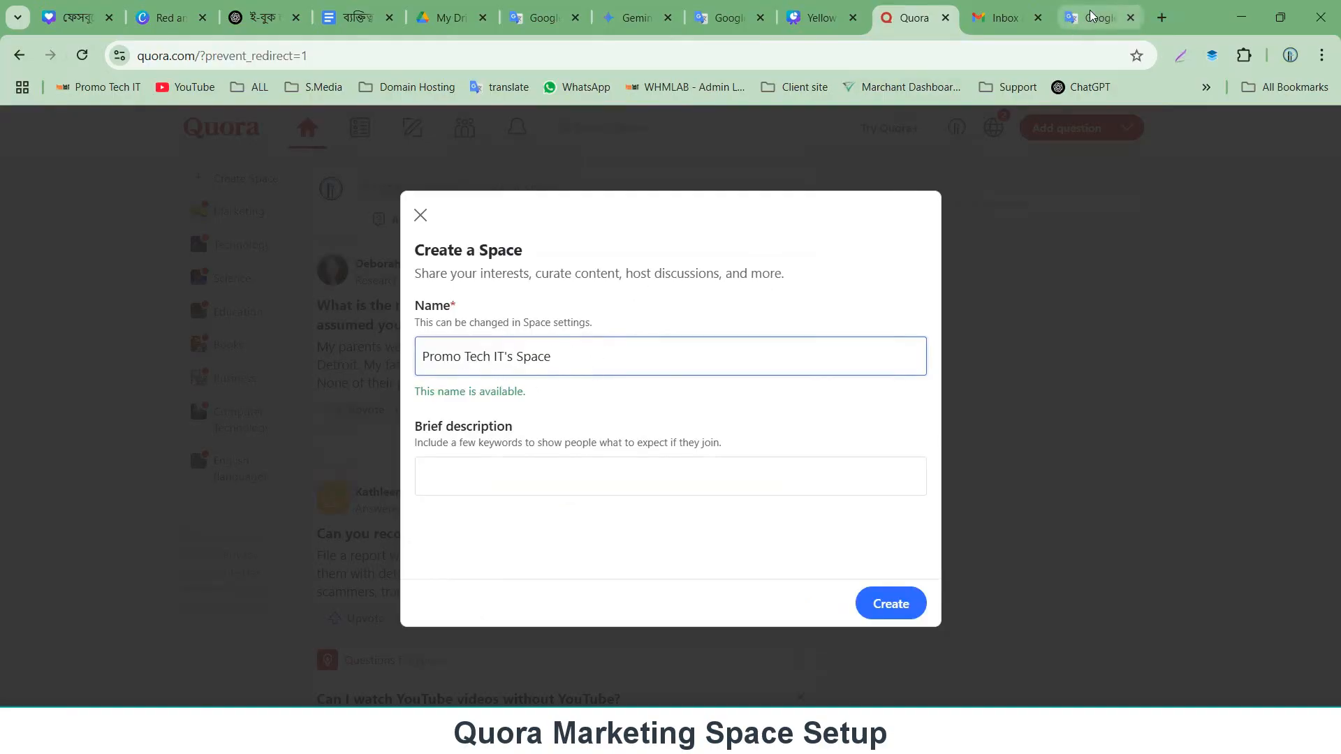
# Dictate the Space name by voice into Google Translate with English as the source language.
pyautogui.click(1079, 24)
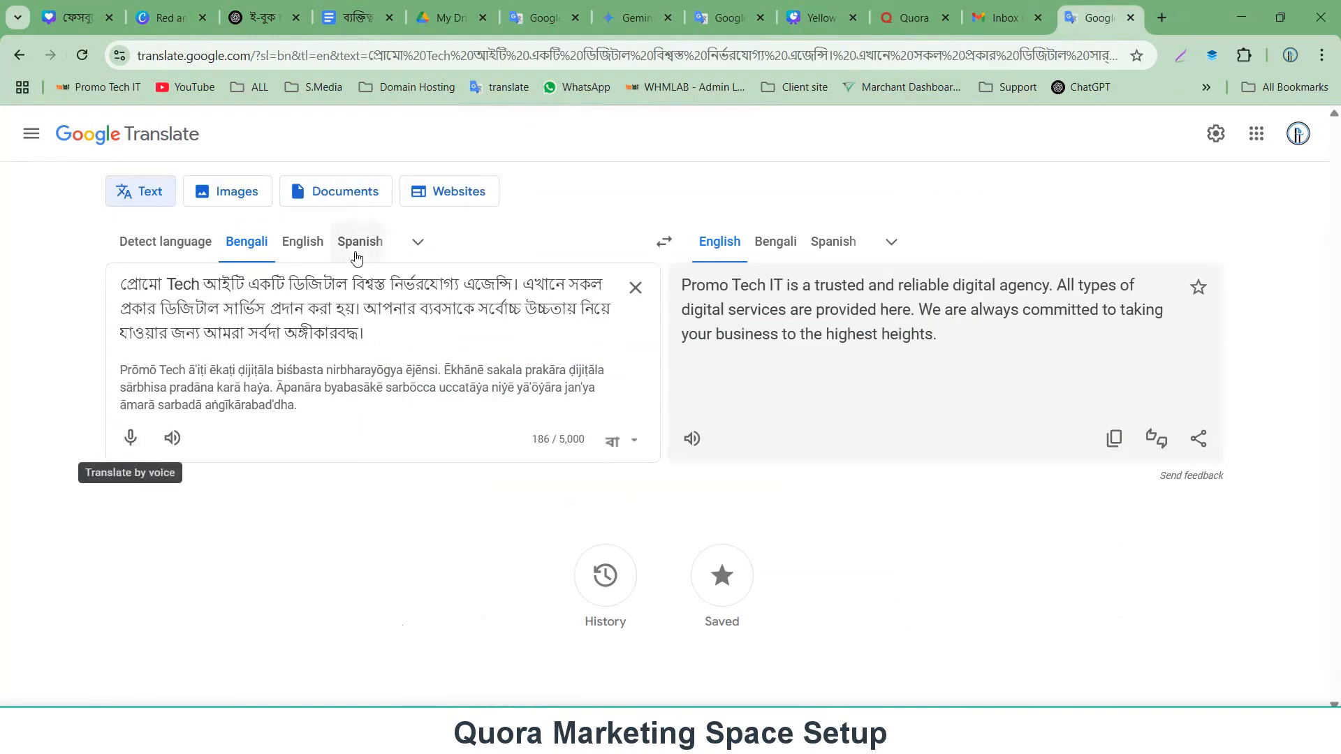
pyautogui.click(303, 242)
pyautogui.click(130, 441)
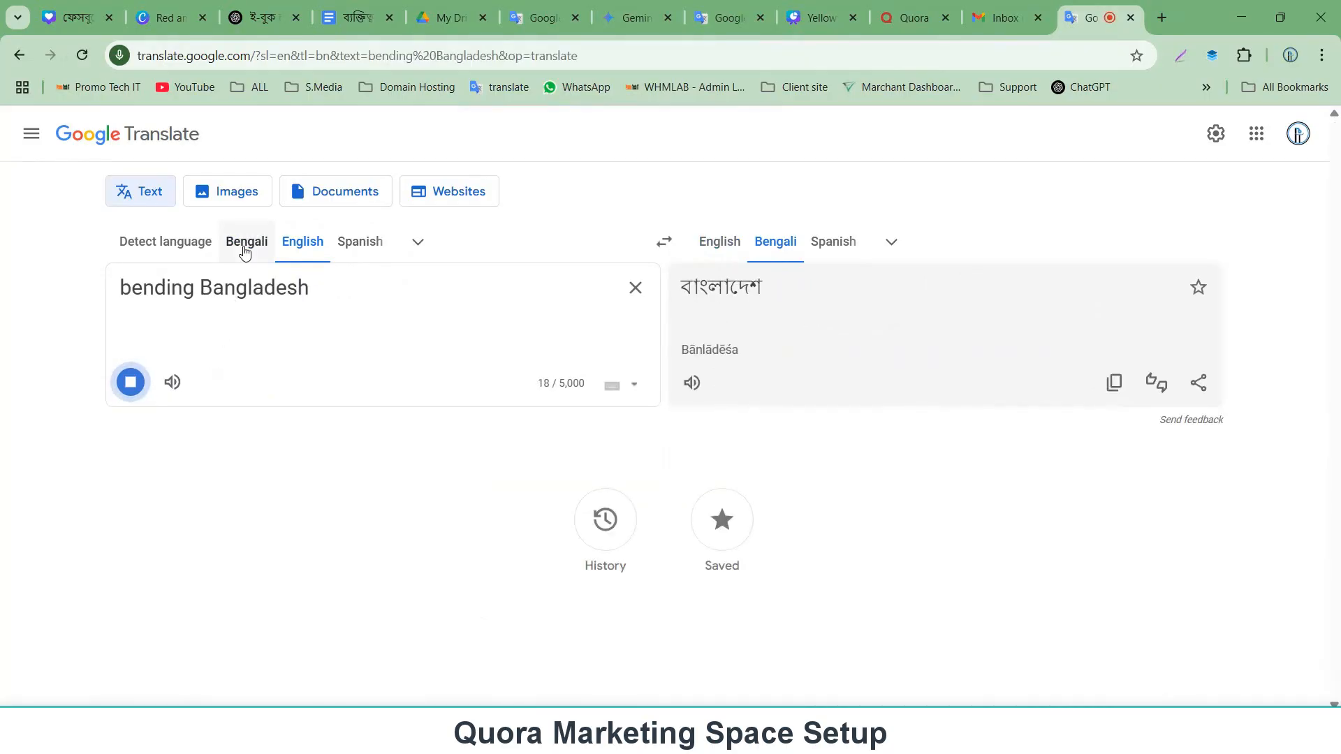
pyautogui.click(244, 253)
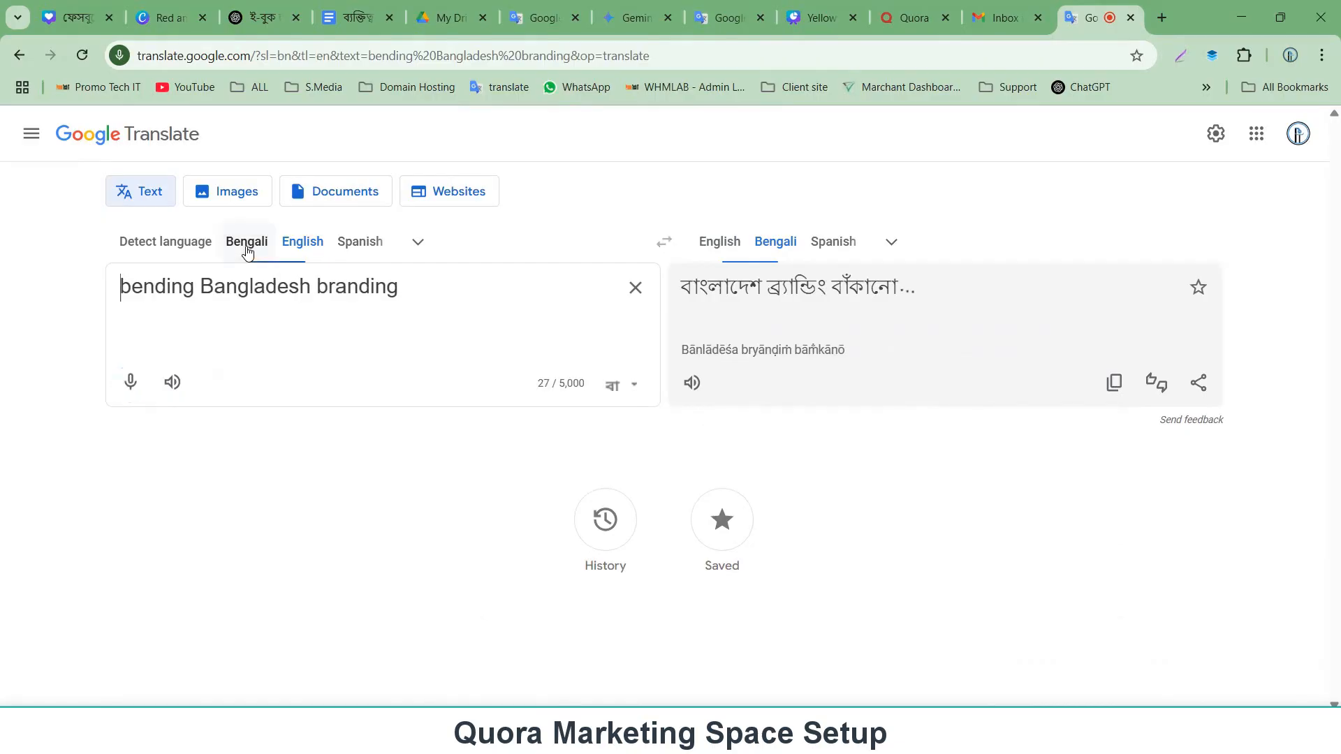
# Edit the dictated text so it reads 'Branding Bangladesh'.
pyautogui.moveTo(319, 287); pyautogui.dragTo(489, 296)
pyautogui.hotkey('ctrl', 'c')
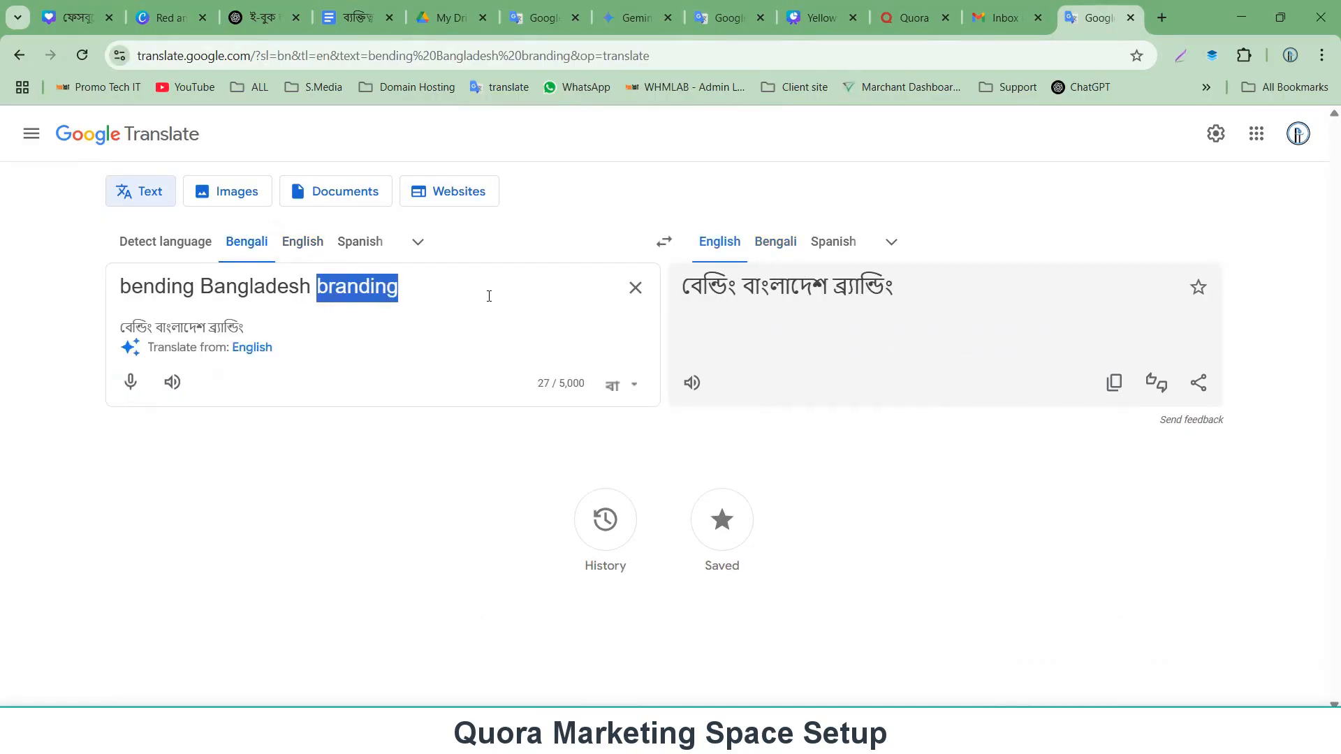
pyautogui.press('BackSpace')
pyautogui.moveTo(201, 286); pyautogui.dragTo(59, 282)
pyautogui.hotkey('ctrl', 'v')
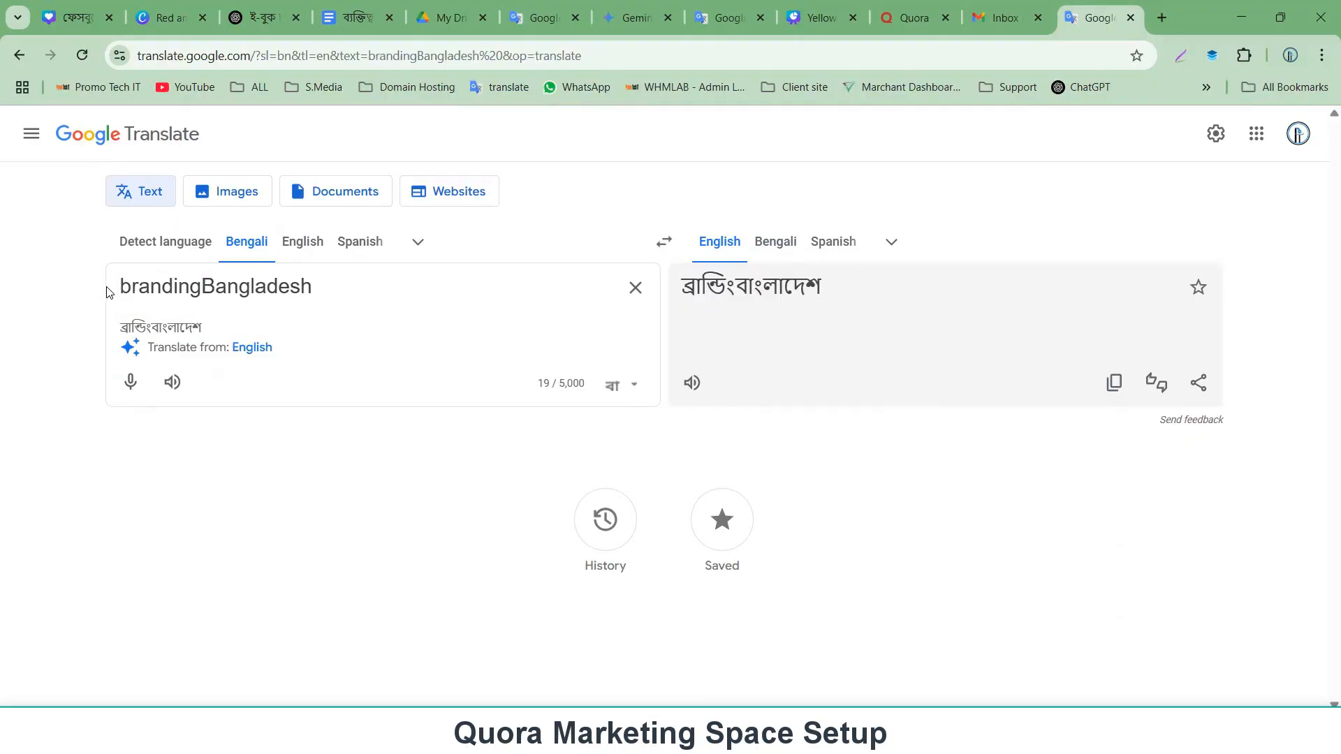
pyautogui.moveTo(128, 287); pyautogui.dragTo(110, 292)
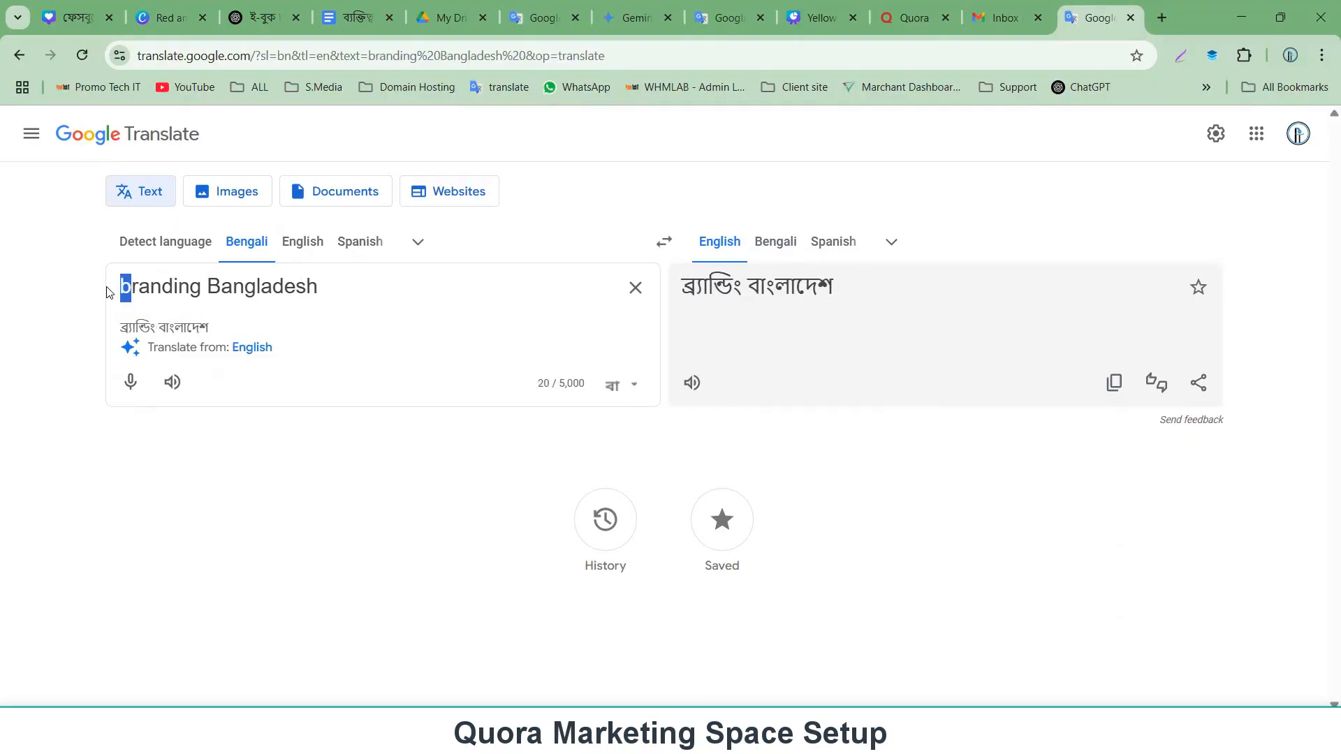
pyautogui.click(297, 243)
pyautogui.write('B')
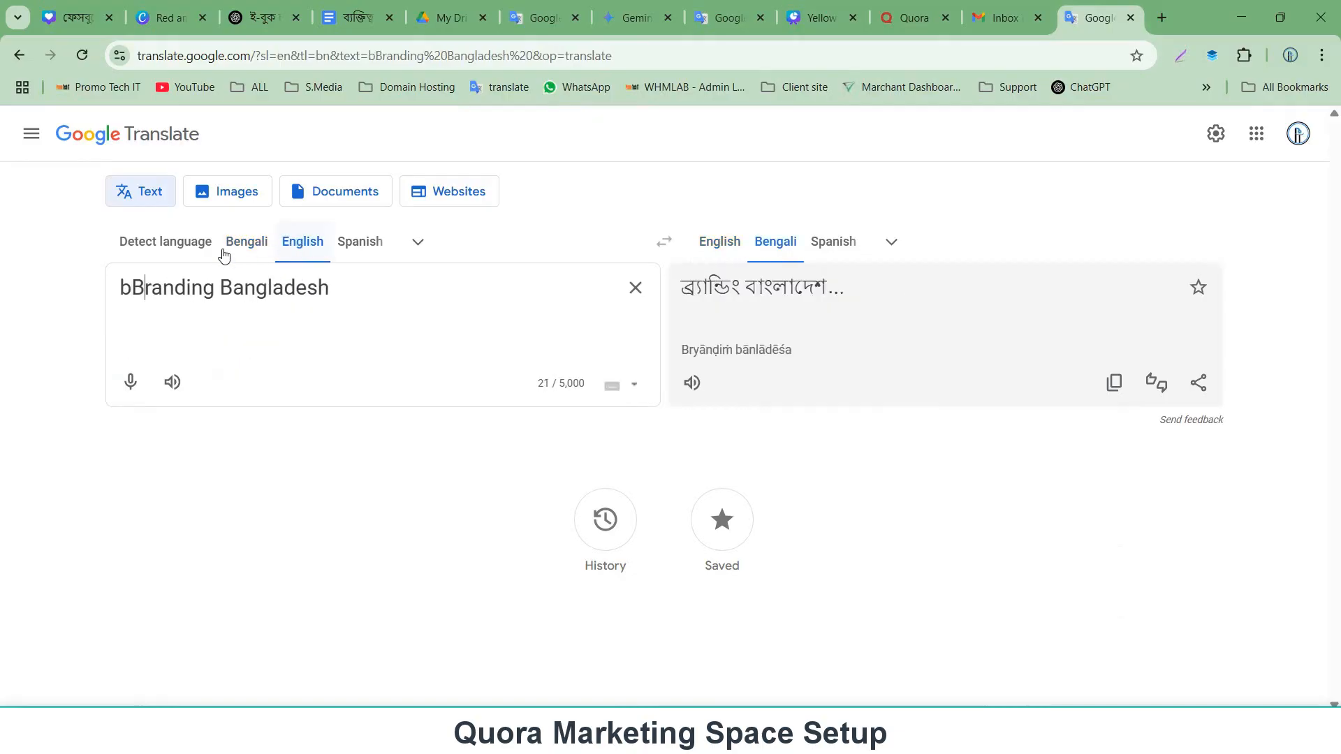
pyautogui.press('BackSpace')
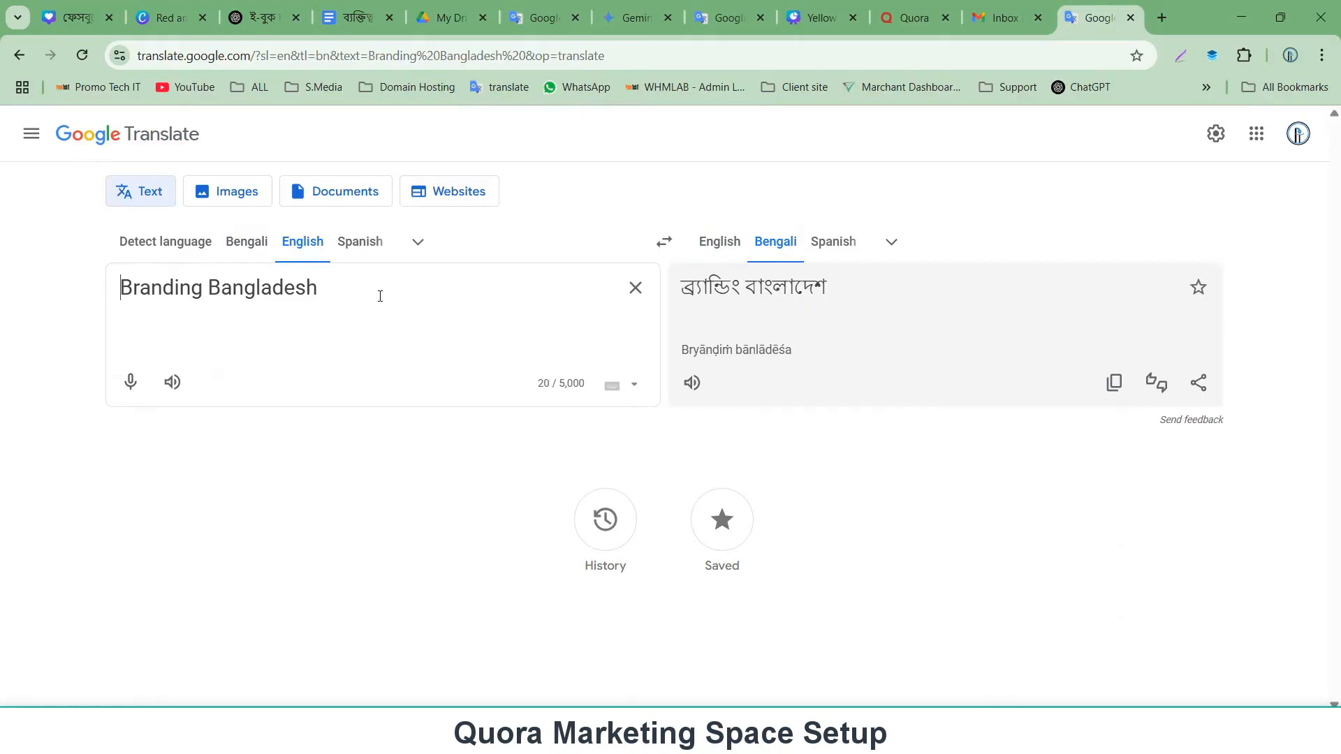
# Copy 'Branding Bangladesh' and paste it as the Space name, replacing the default name.
pyautogui.hotkey('ctrl', 'a')
pyautogui.hotkey('ctrl', 'c')
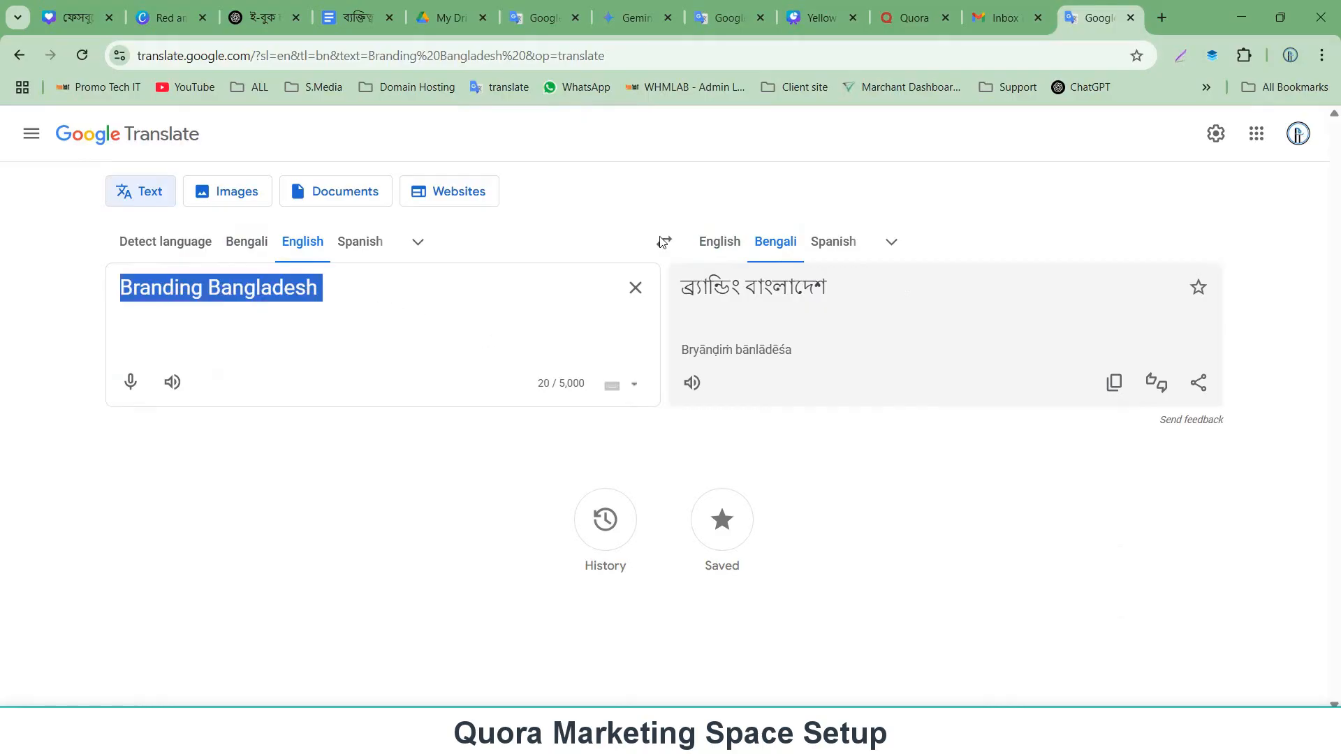
pyautogui.click(908, 17)
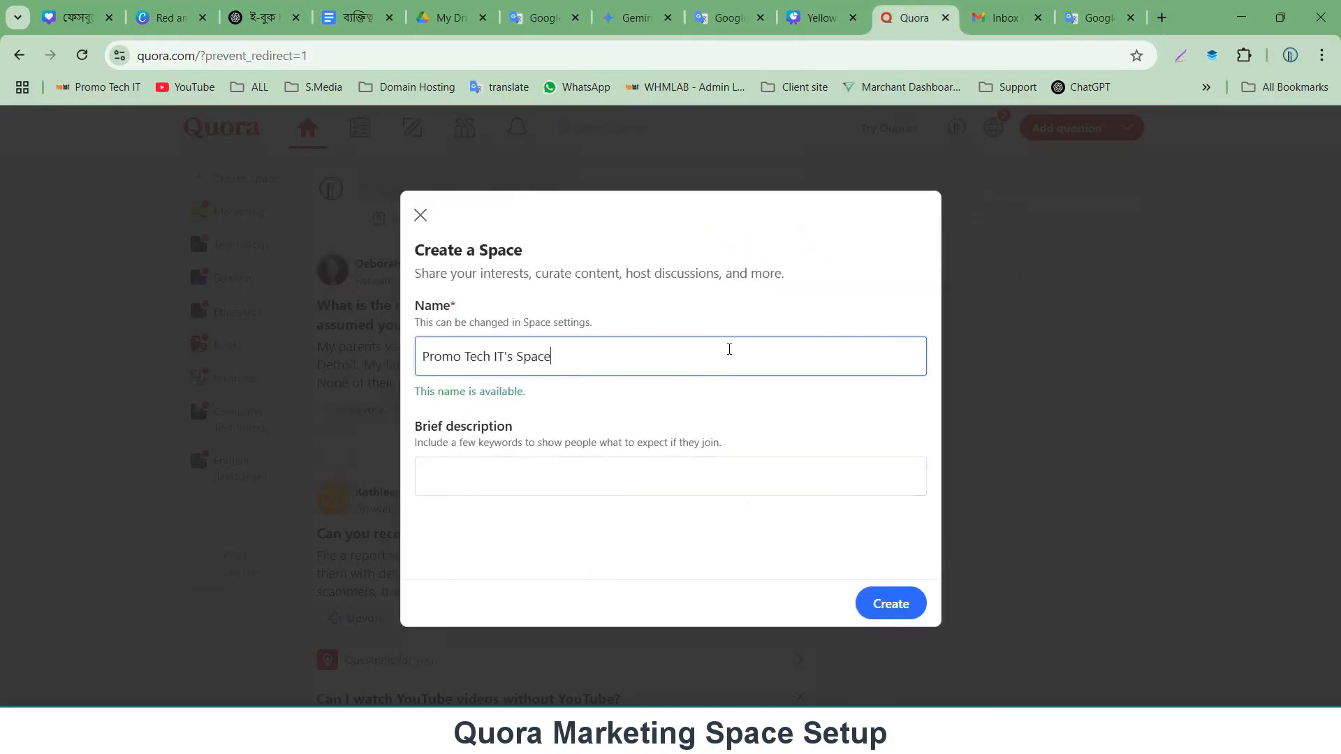
pyautogui.hotkey('ctrl', 'a')
pyautogui.hotkey('ctrl', 'v')
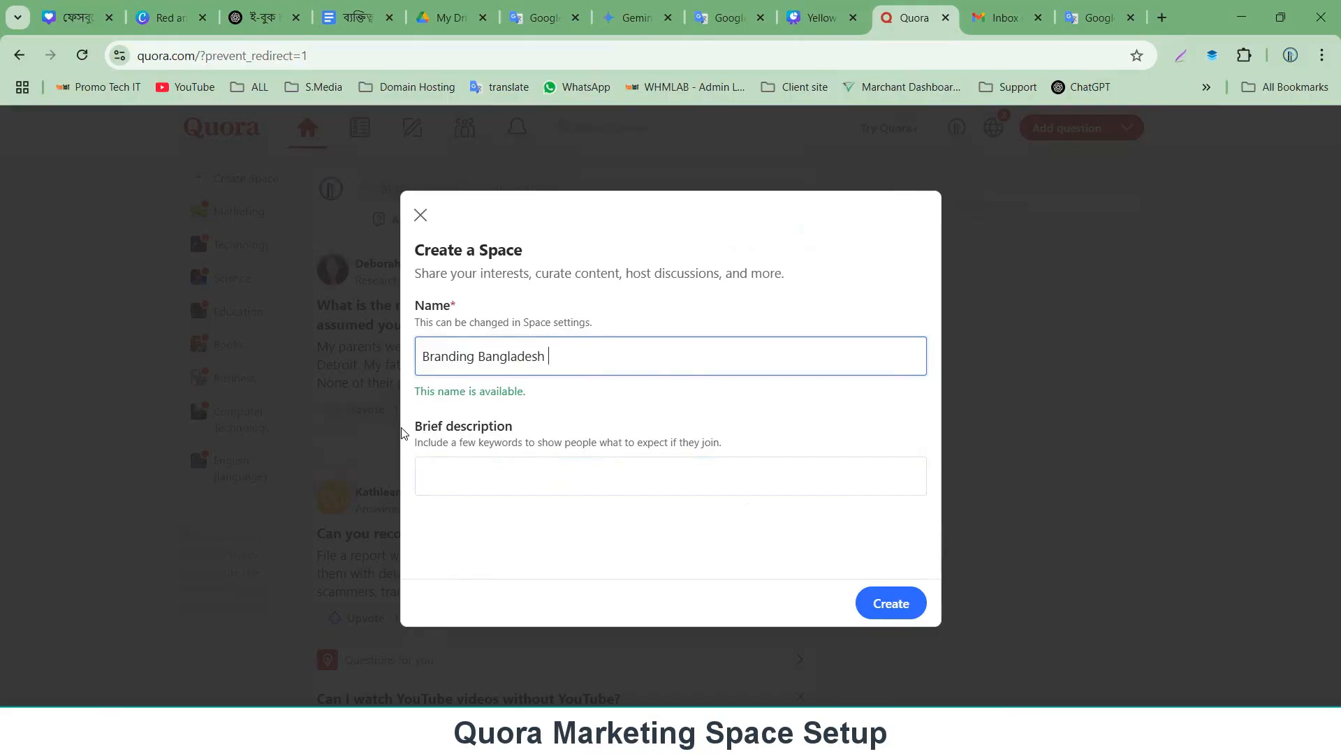
# Dictate a Bengali description of the Space by voice into Google Translate.
pyautogui.click(1102, 17)
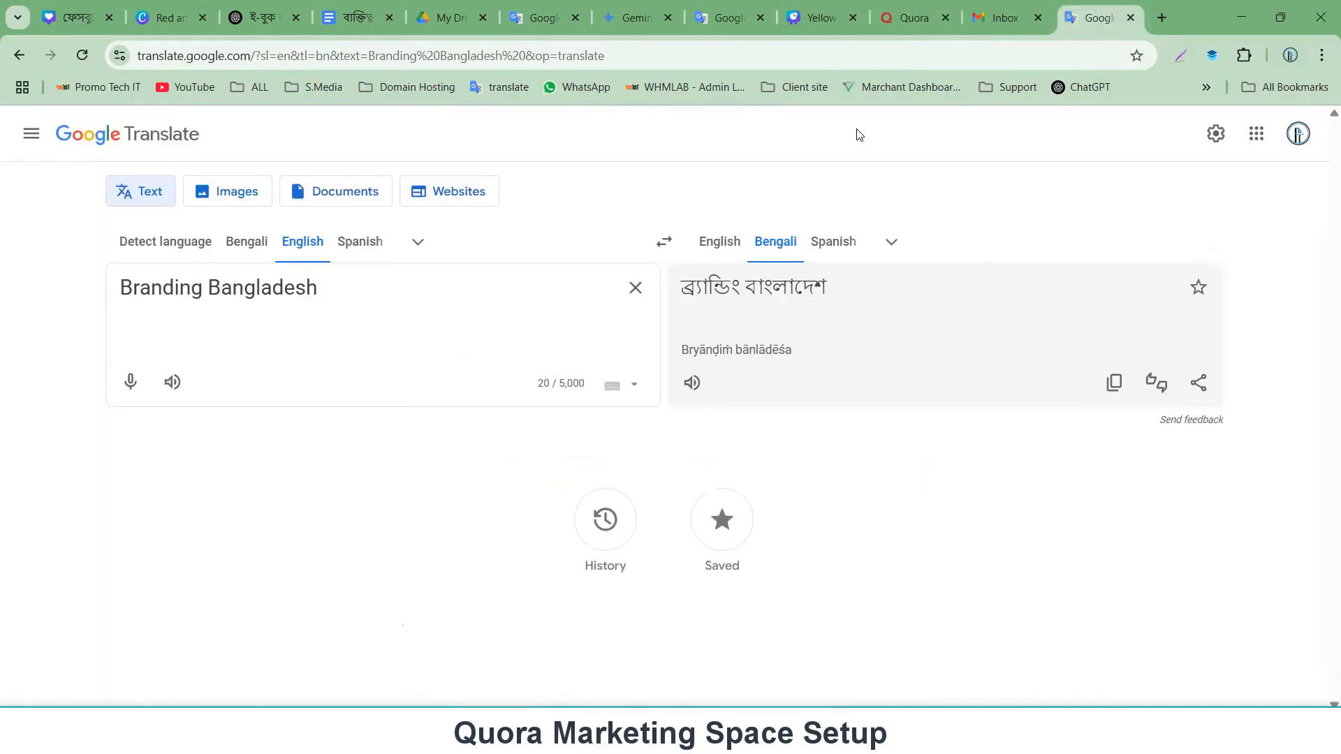
pyautogui.click(244, 242)
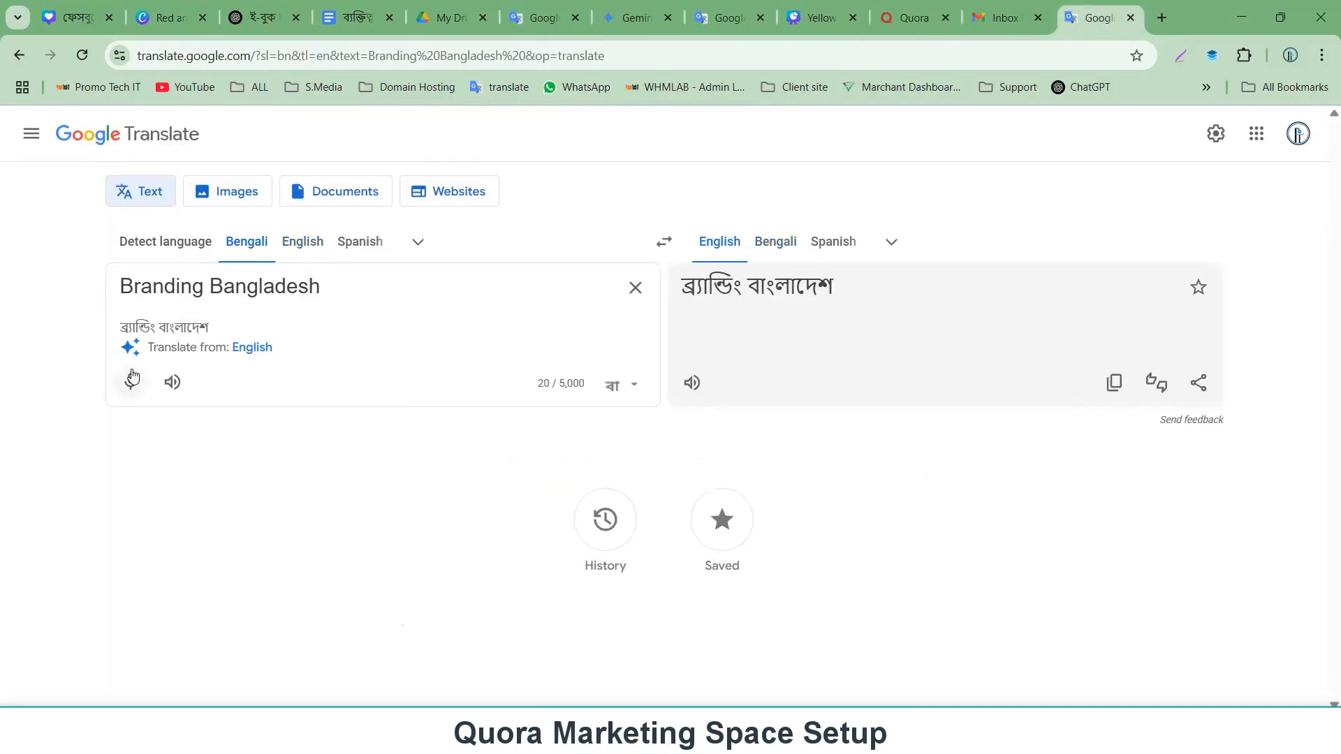
pyautogui.click(132, 379)
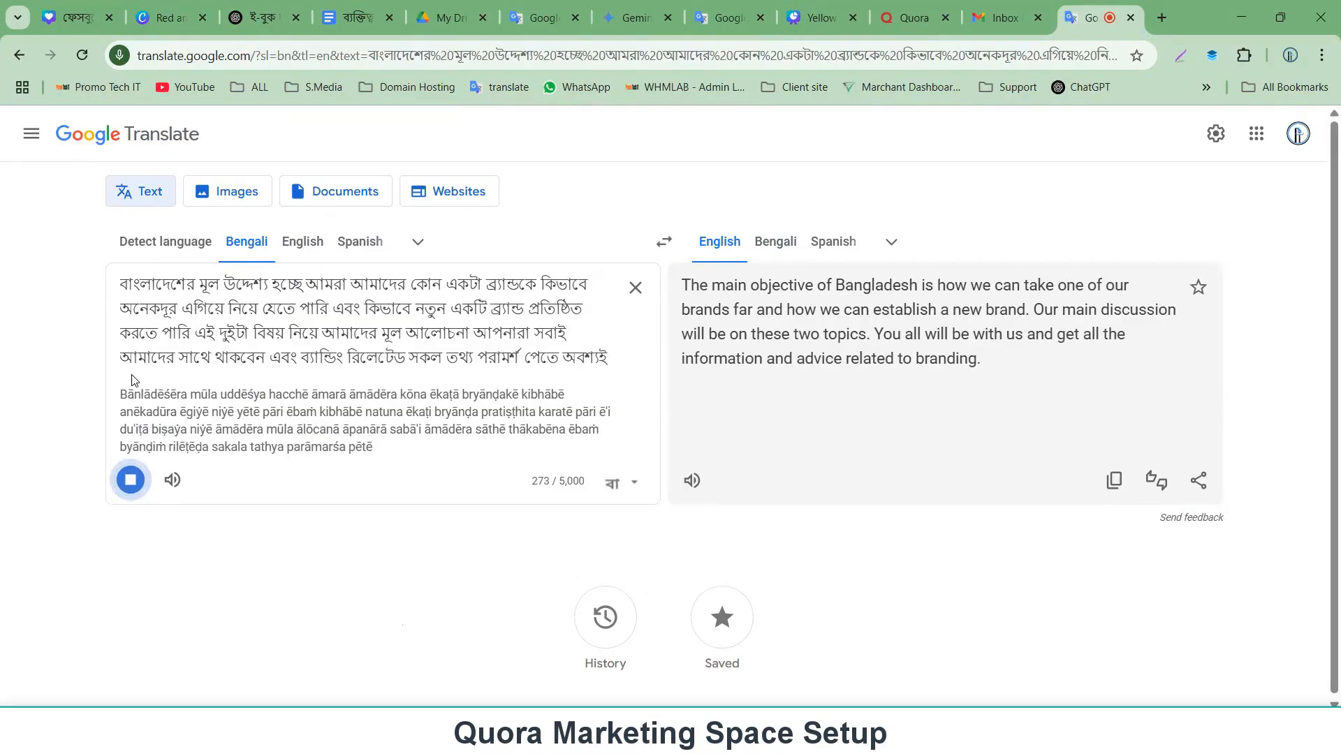
# Replace the first word of the dictated text with 'Branding Bangladesh' and translate it into English.
pyautogui.click(303, 242)
pyautogui.moveTo(201, 286); pyautogui.dragTo(110, 289)
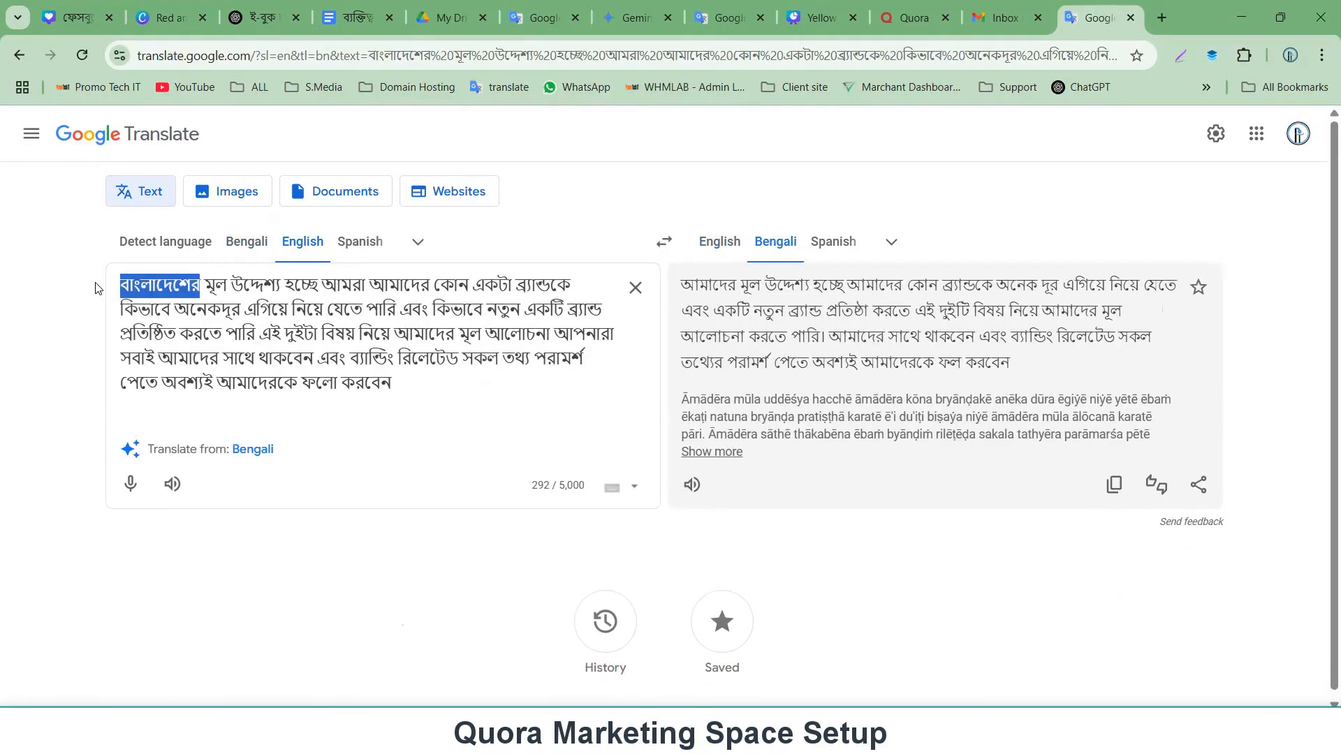
pyautogui.hotkey('ctrl', 'v')
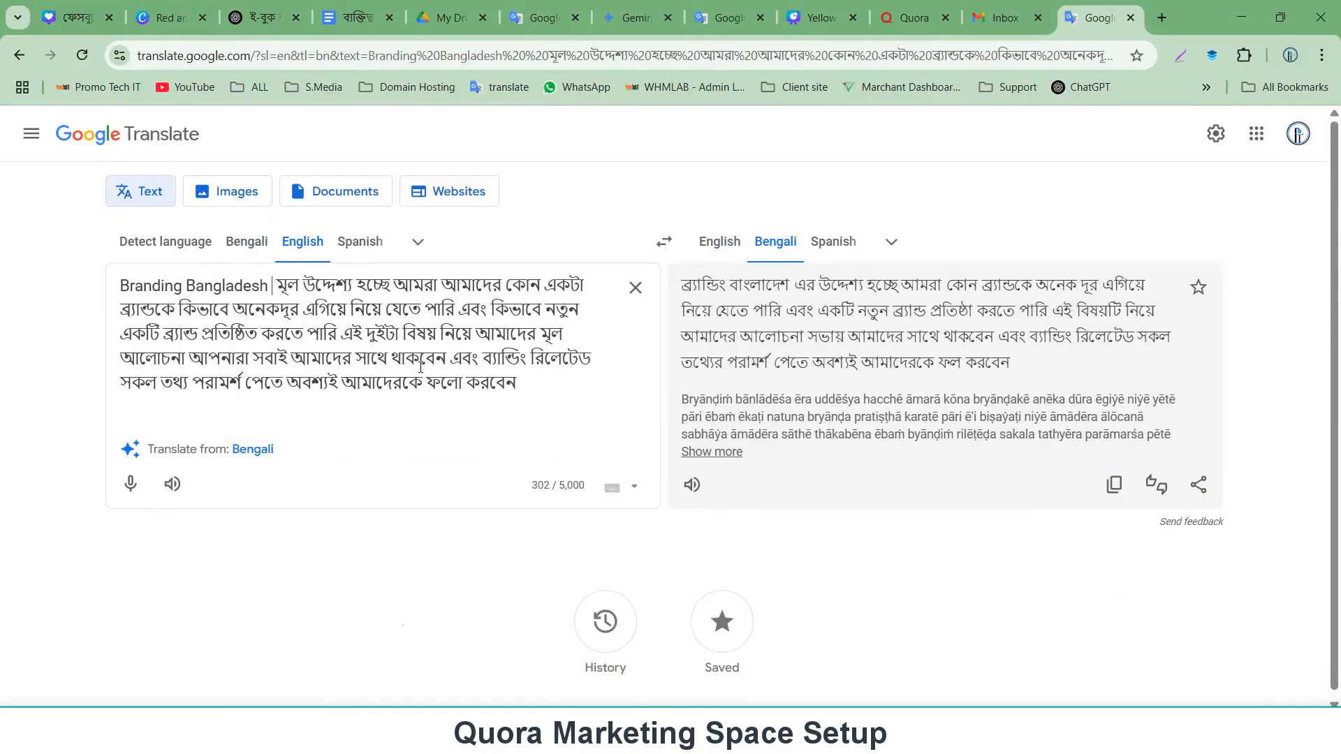
pyautogui.press('BackSpace')
pyautogui.click(719, 241)
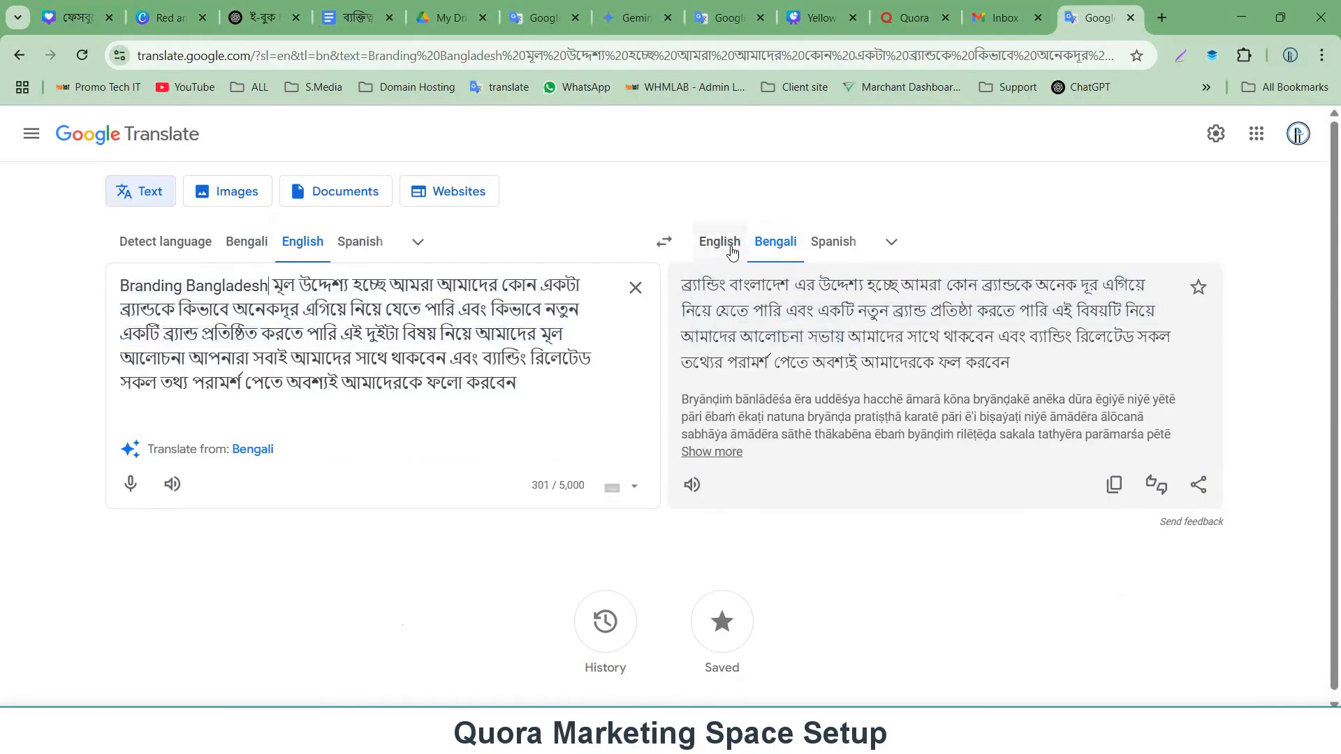
# Copy the English translation and paste it as the Space's brief description.
pyautogui.click(1113, 504)
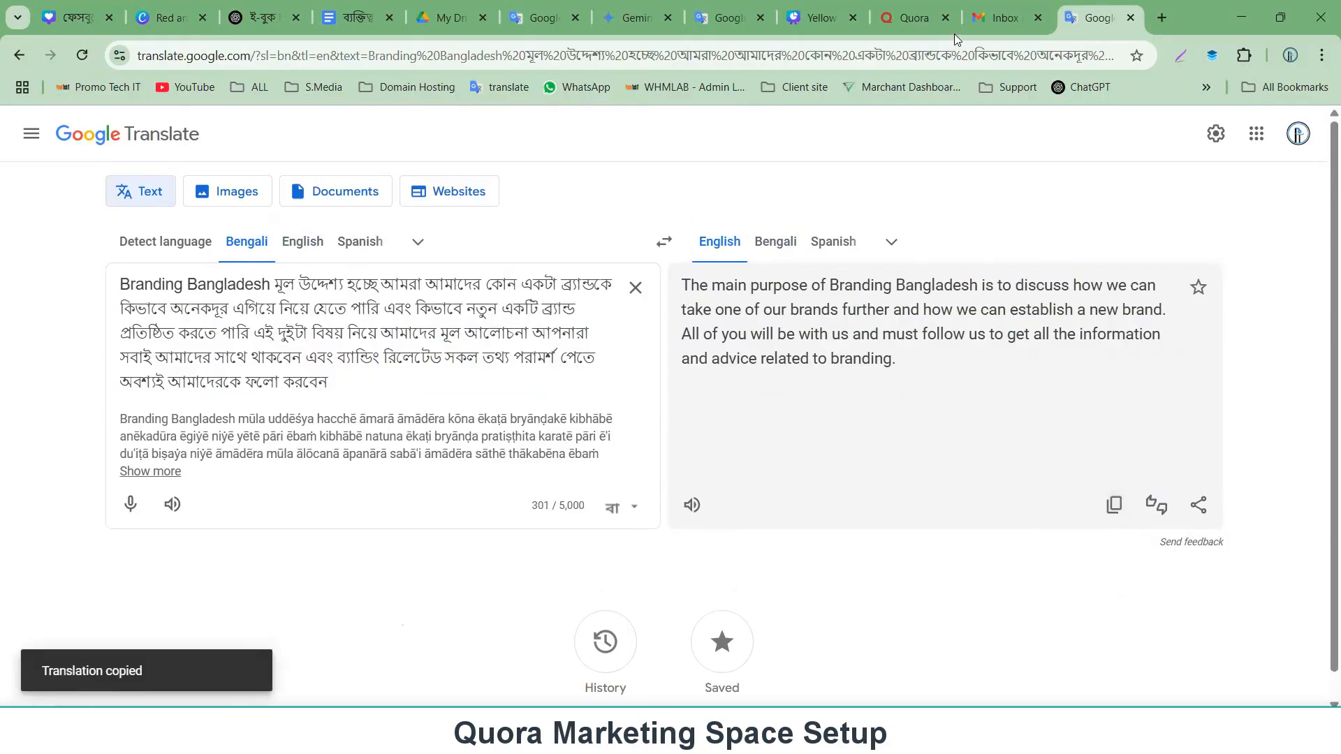
pyautogui.click(1007, 21)
pyautogui.click(895, 5)
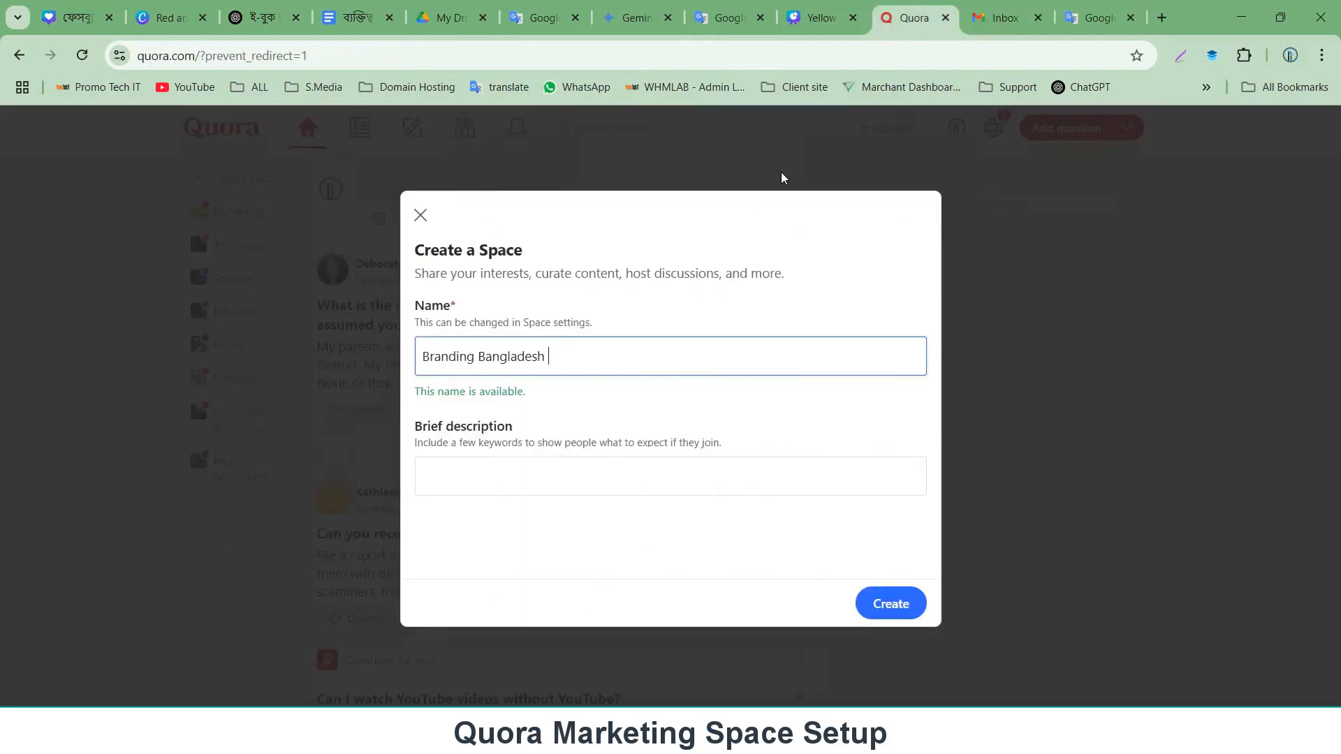
pyautogui.click(494, 475)
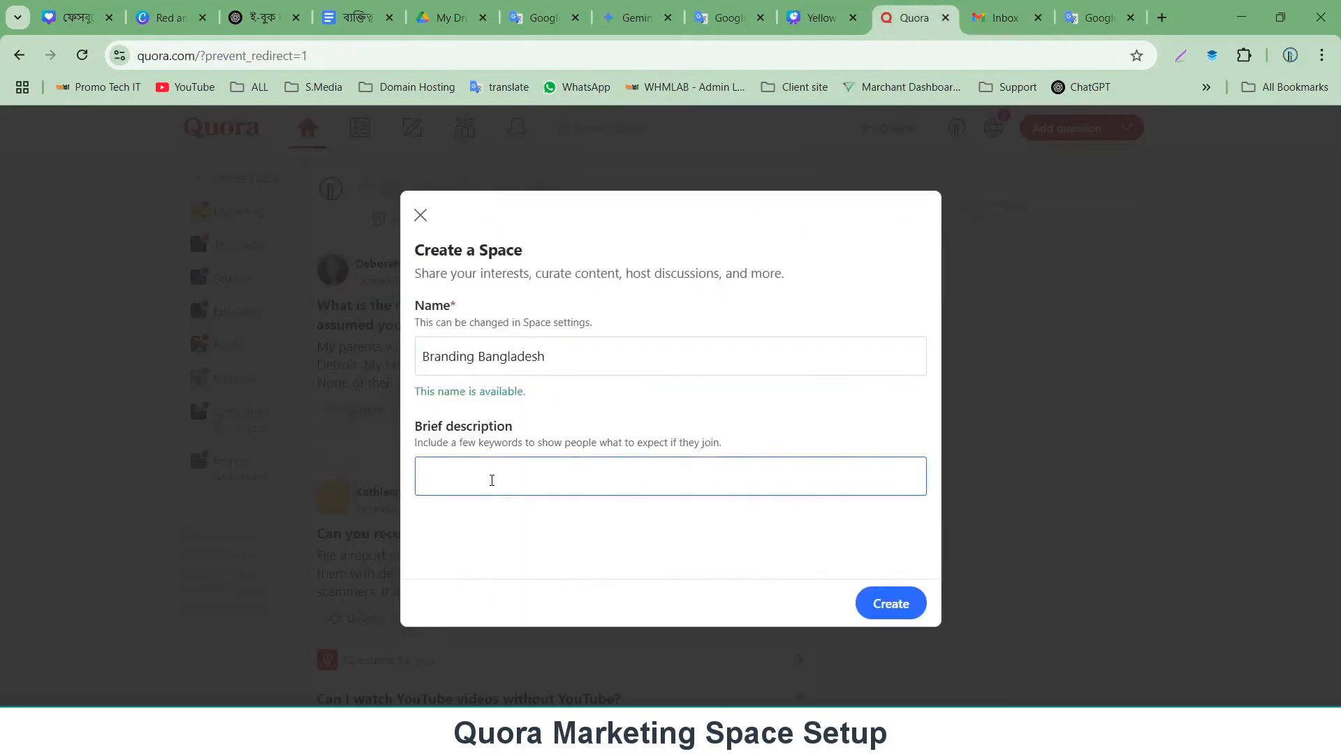
pyautogui.hotkey('ctrl', 'v')
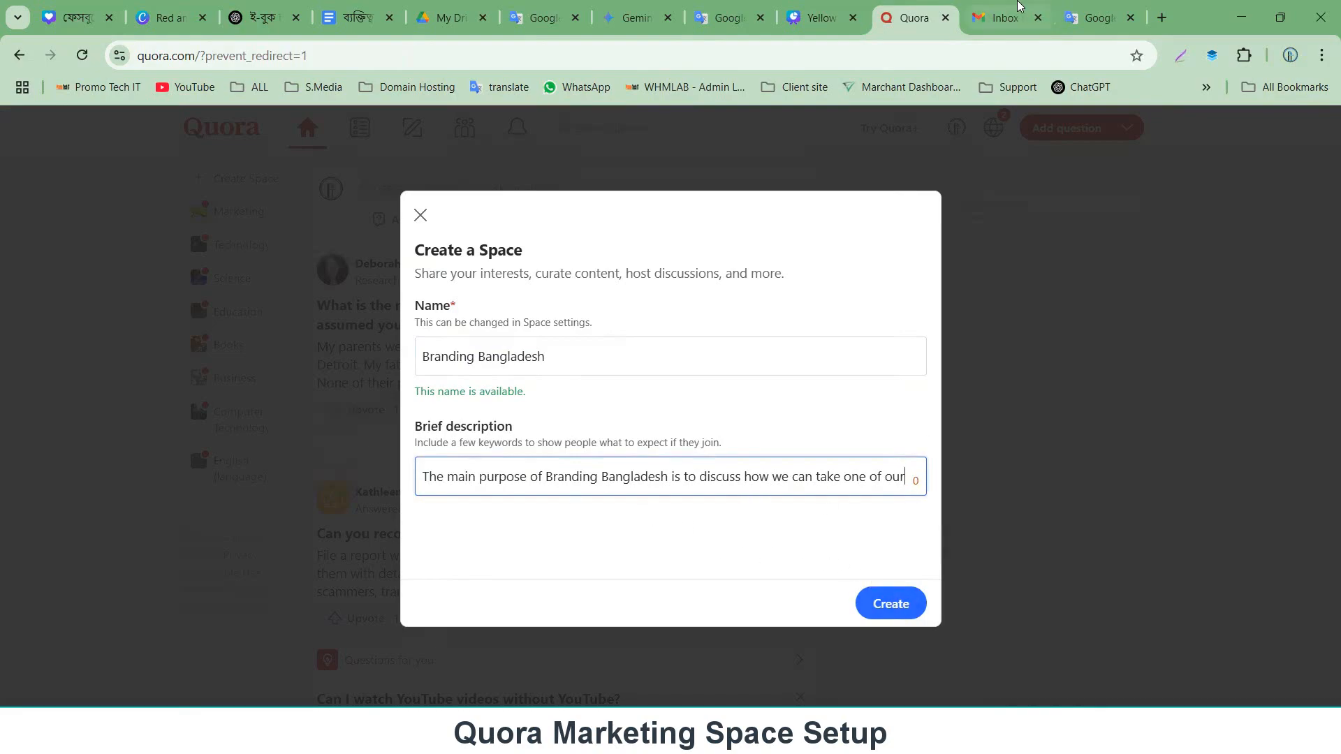
# Dictate a shorter Bengali description by voice and copy its English translation.
pyautogui.click(1106, 8)
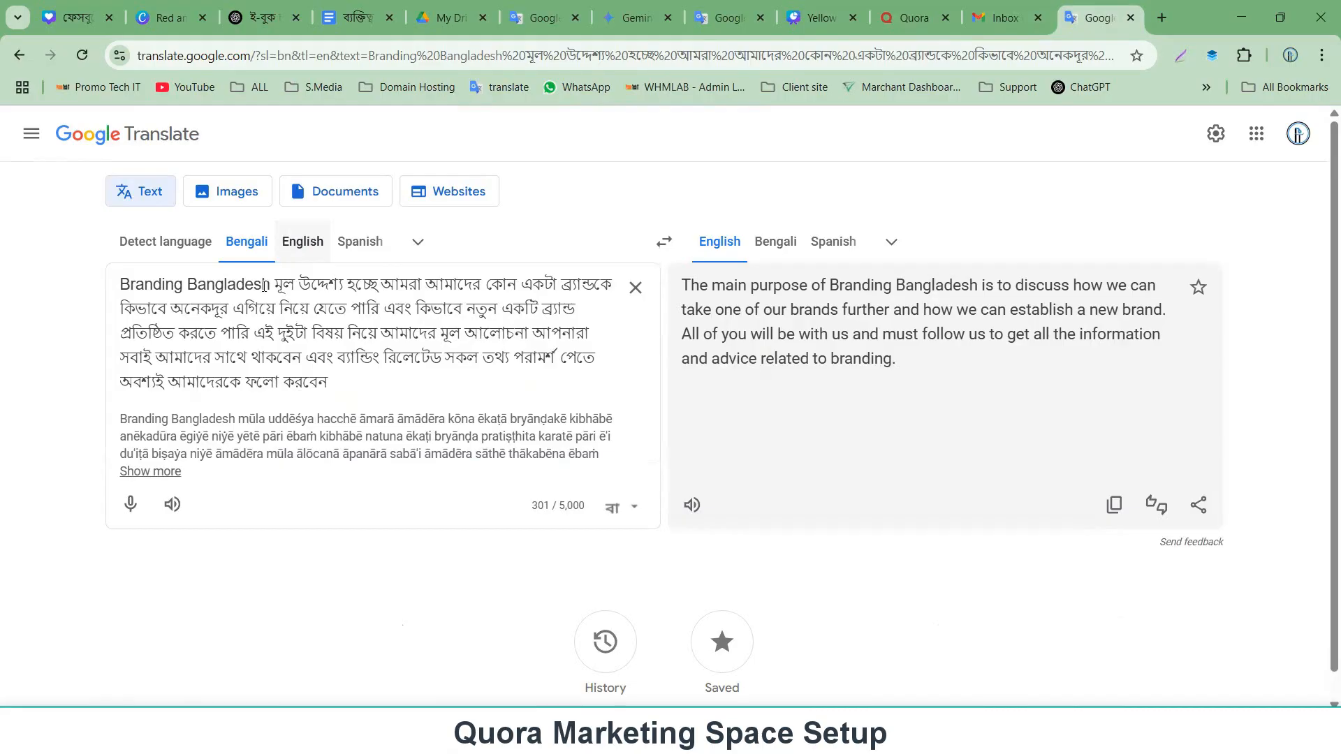
pyautogui.click(136, 514)
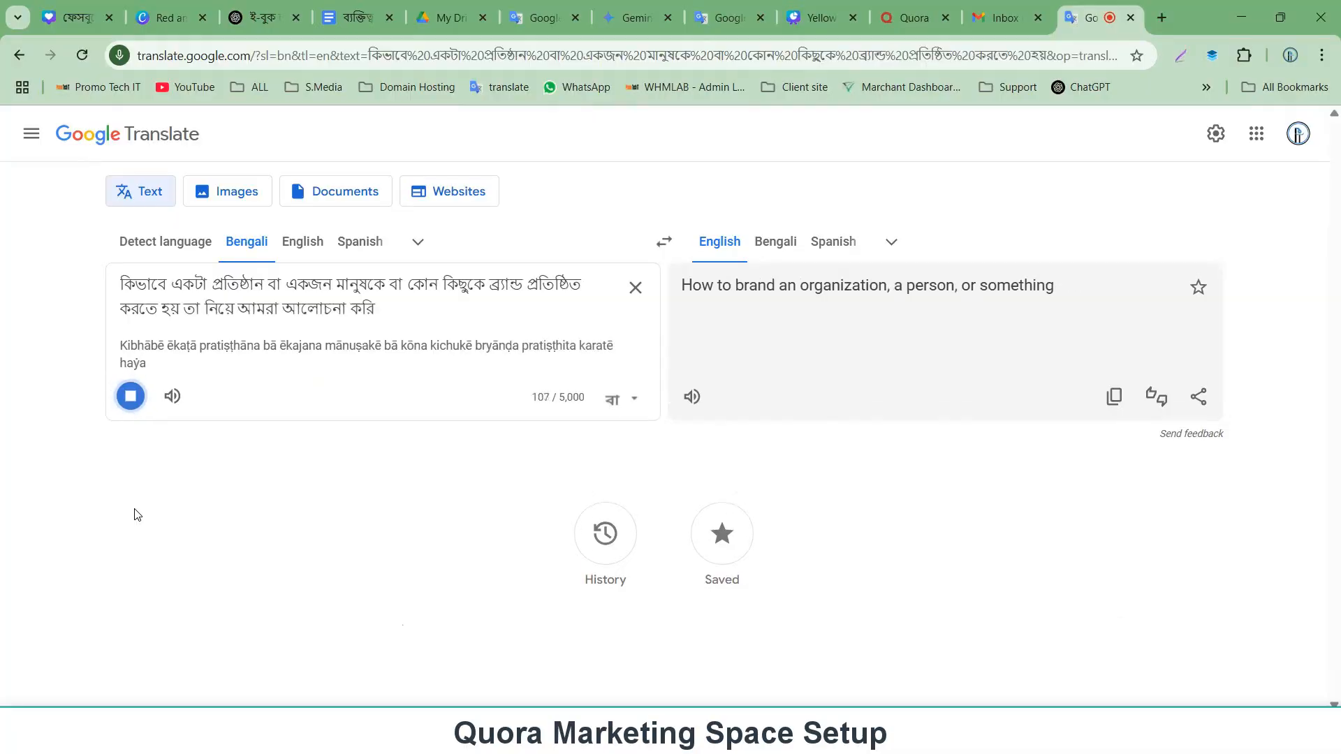
pyautogui.click(301, 243)
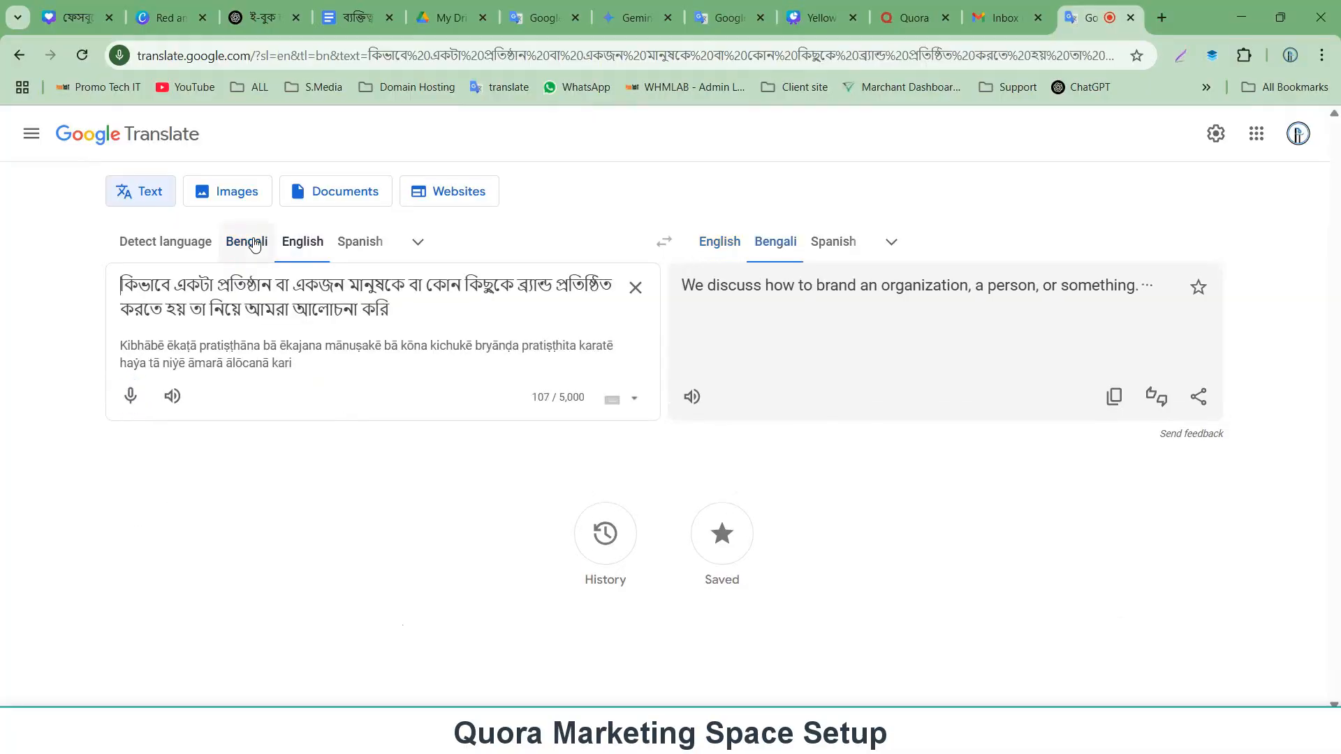
pyautogui.click(1113, 398)
# Replace the brief description with 'We discuss how to brand an organization, a person, or something.'.
pyautogui.click(914, 18)
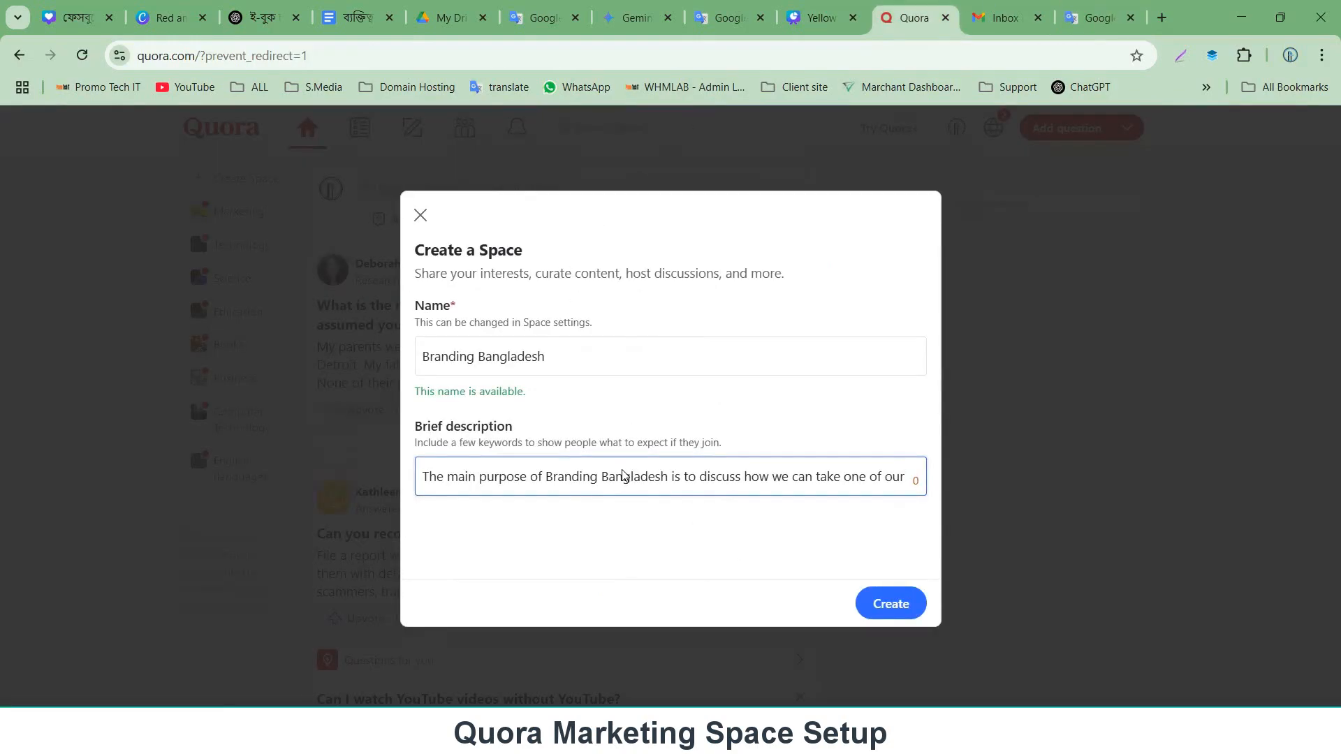
pyautogui.hotkey('ctrl', 'a')
pyautogui.press('BackSpace')
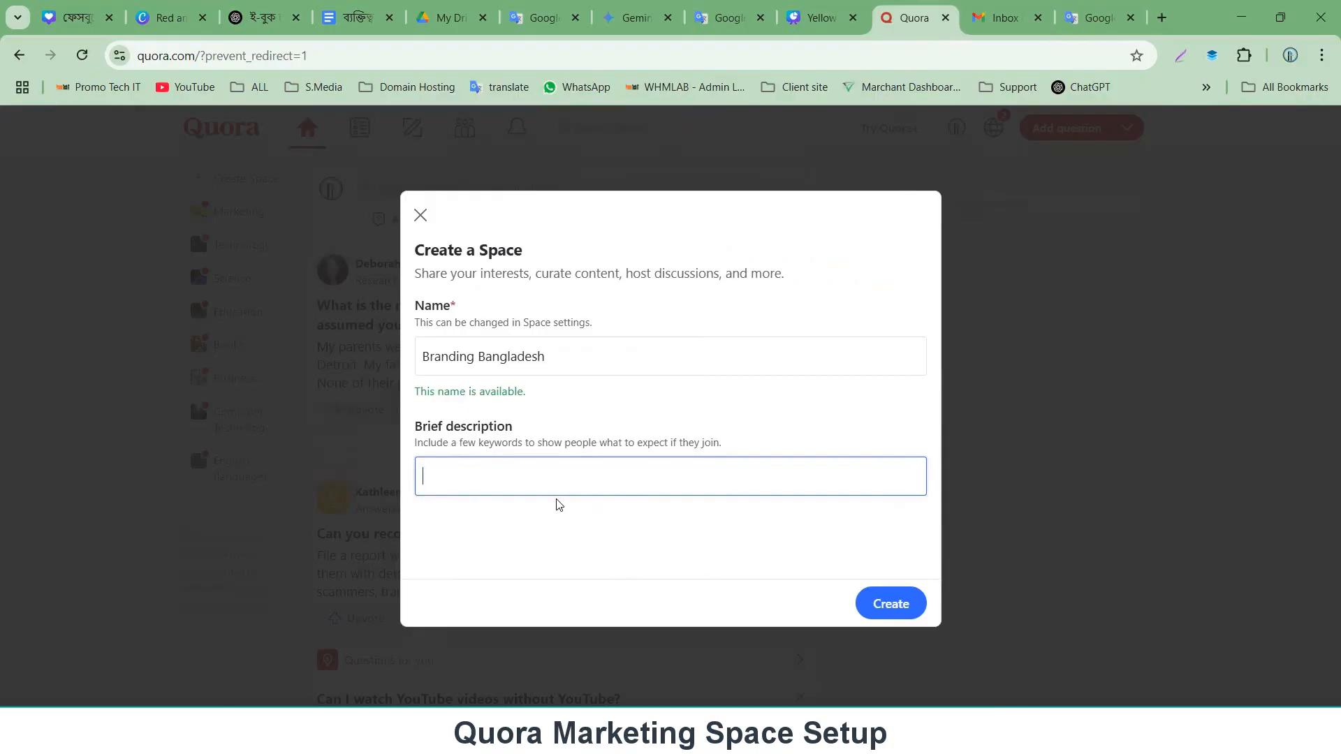
pyautogui.hotkey('ctrl', 'v')
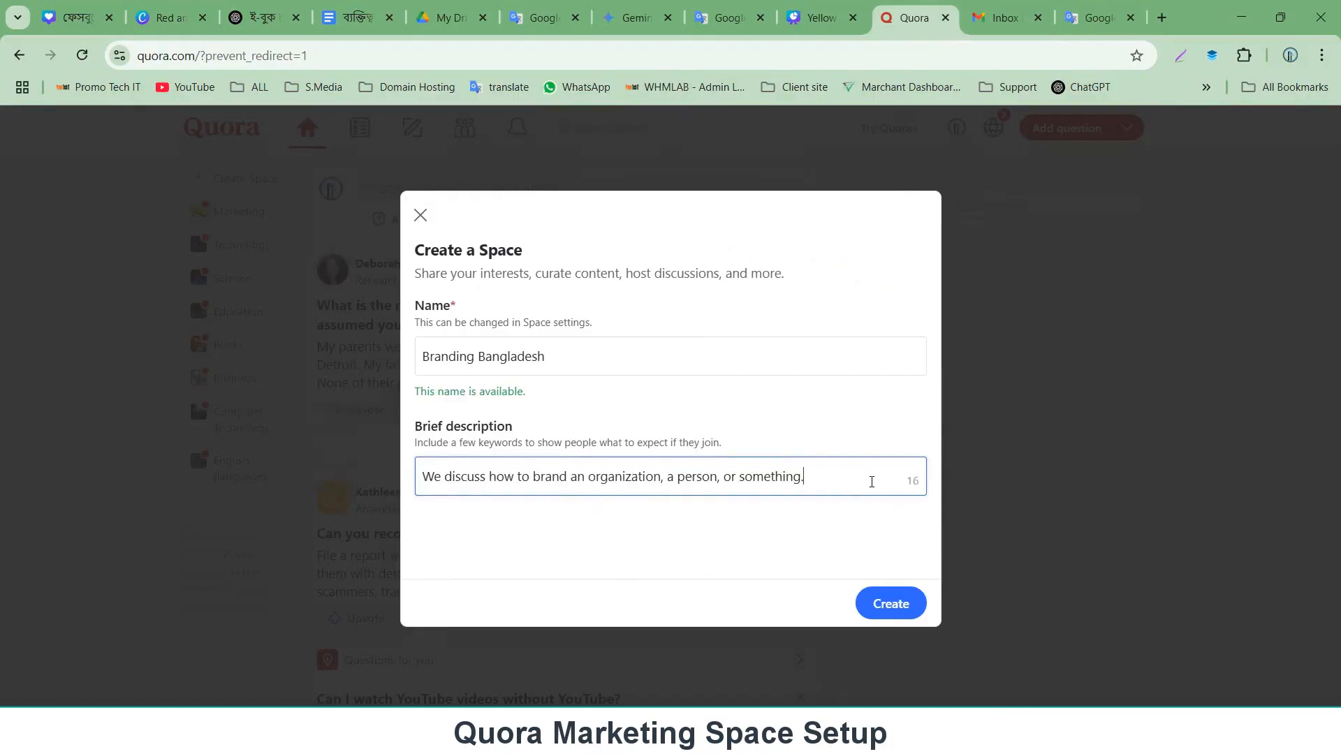
# Create the Space and preview the invite for the selected contributor.
pyautogui.click(892, 614)
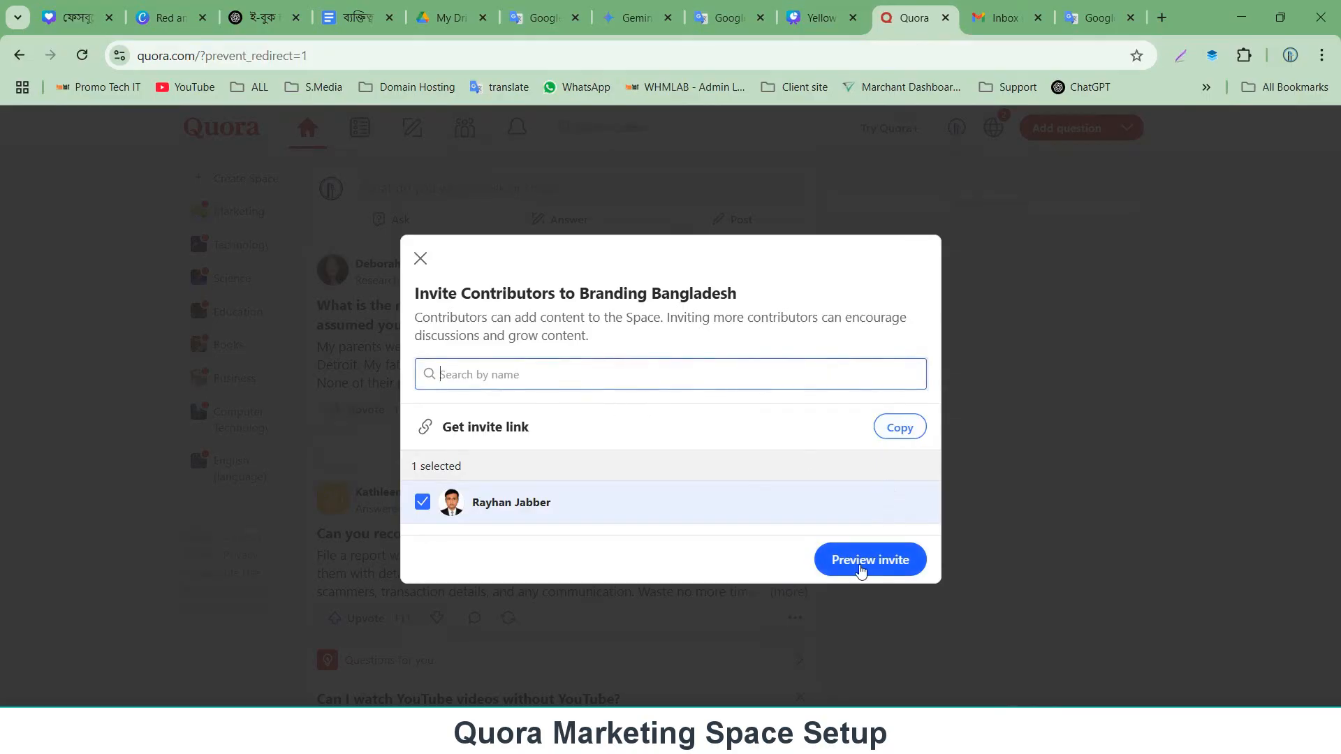
pyautogui.click(862, 567)
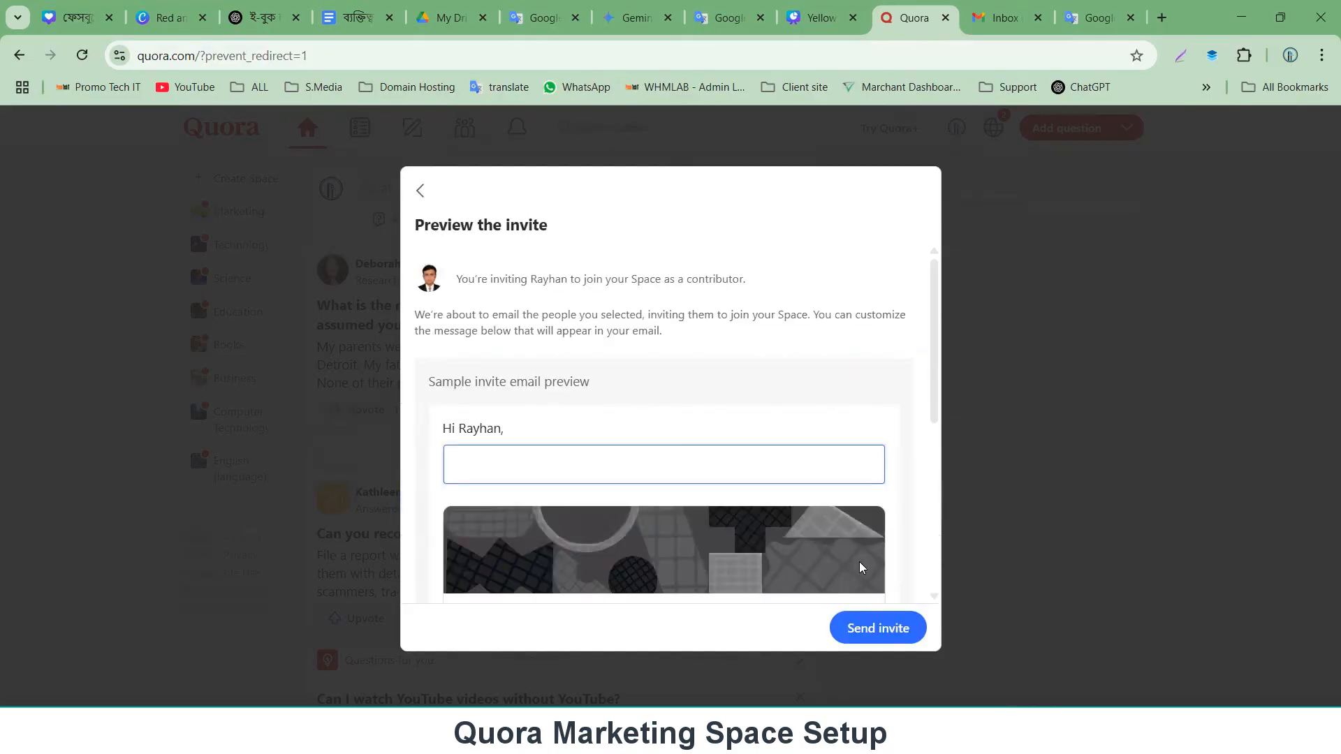
# Review the invite preview, then go back, deselect the contributor and skip inviting anyone.
pyautogui.scroll(-5, 661, 440)
pyautogui.scroll(3, 631, 425)
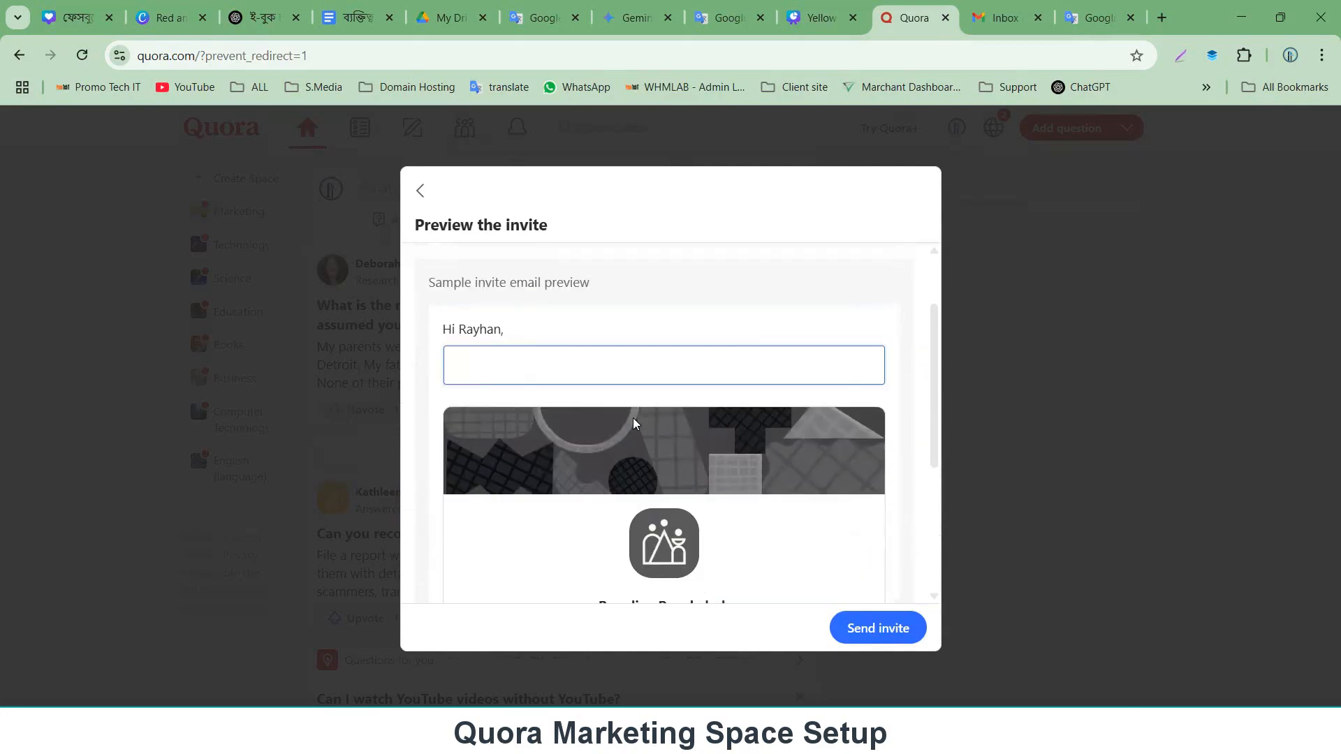
pyautogui.scroll(-1, 676, 496)
pyautogui.scroll(2, 656, 488)
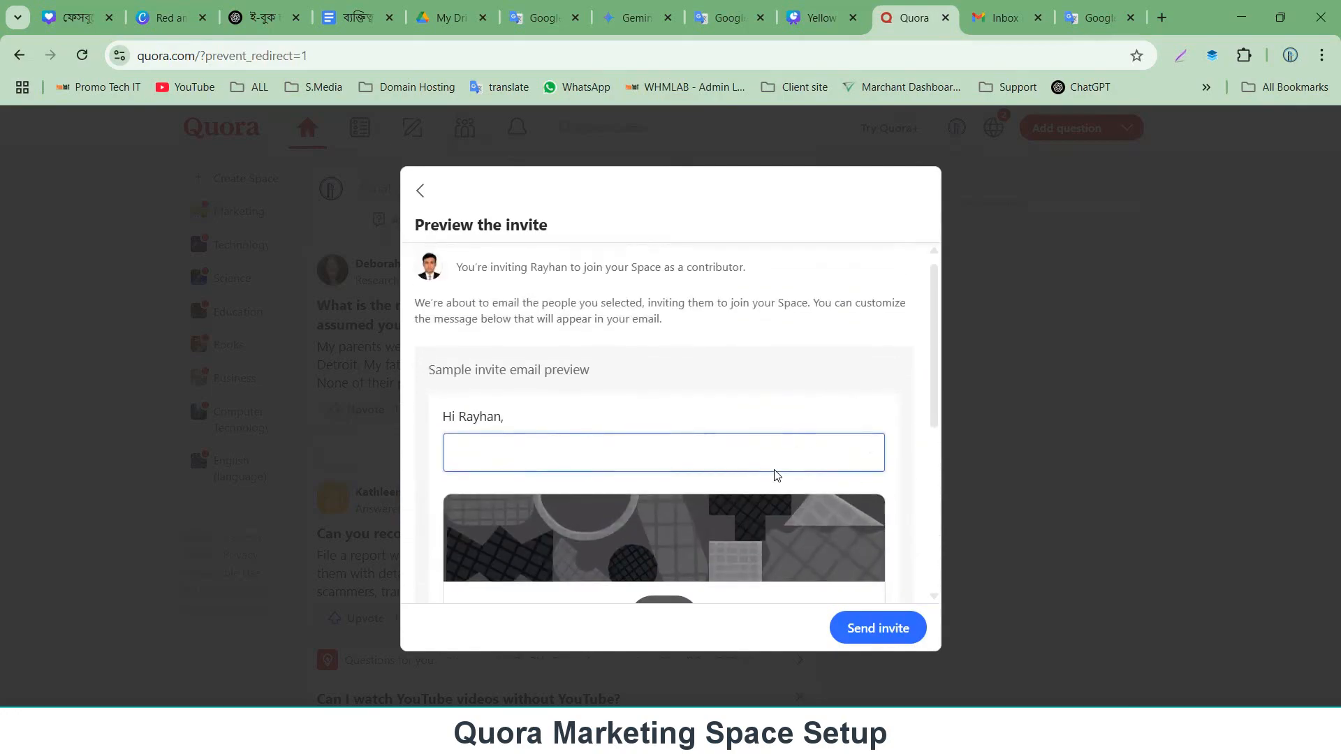
pyautogui.scroll(-5, 731, 437)
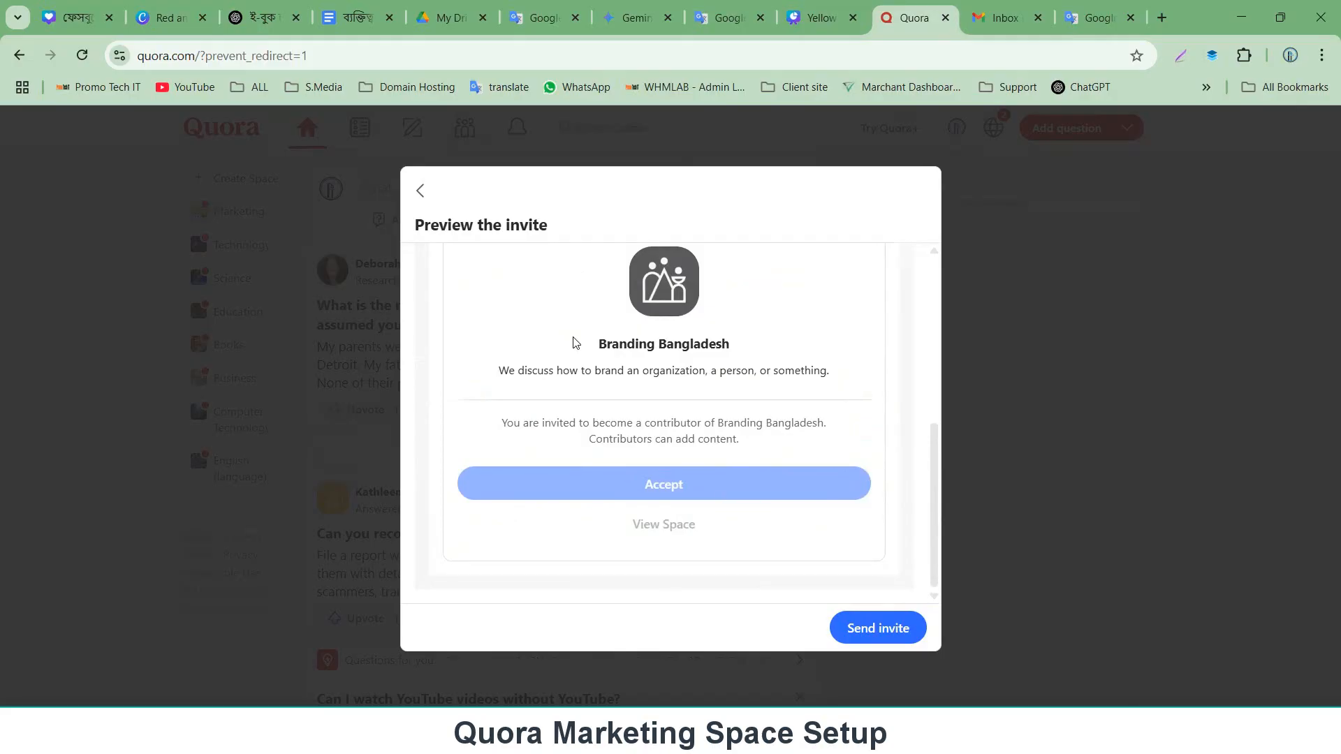
pyautogui.click(420, 191)
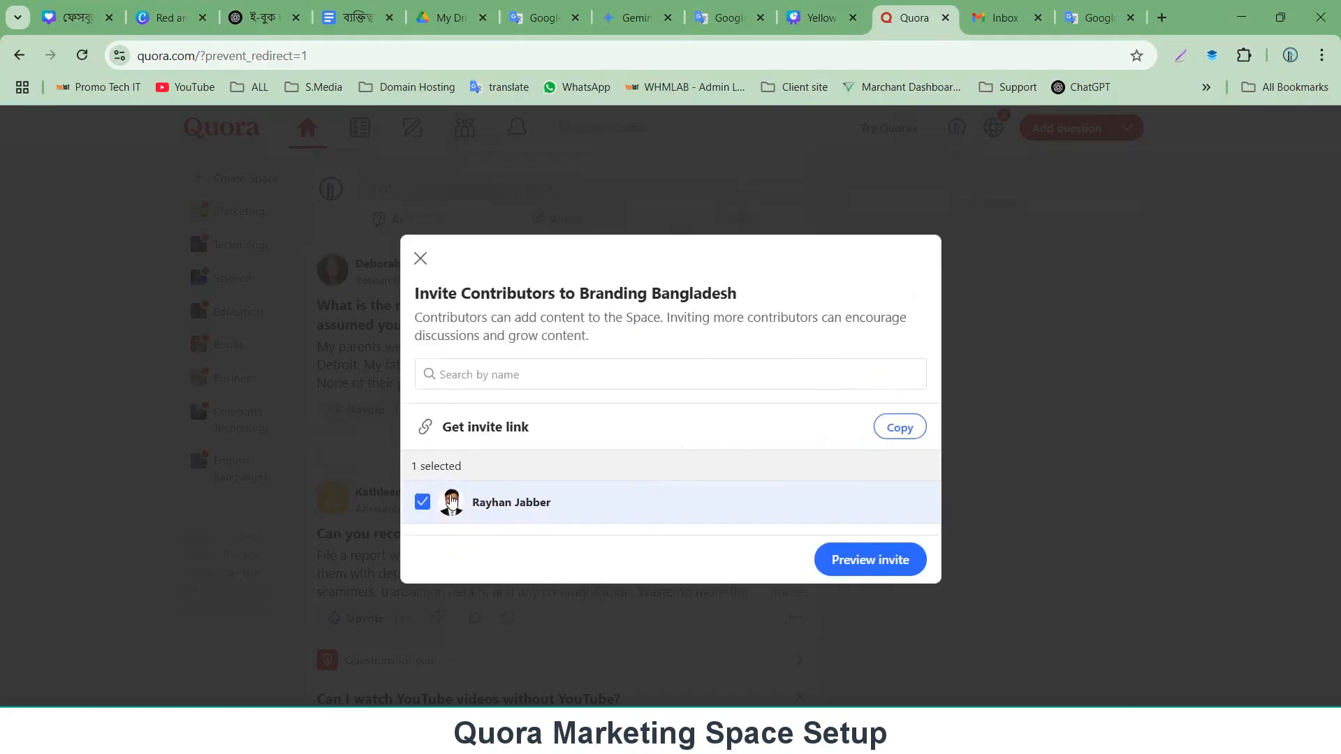
pyautogui.click(421, 502)
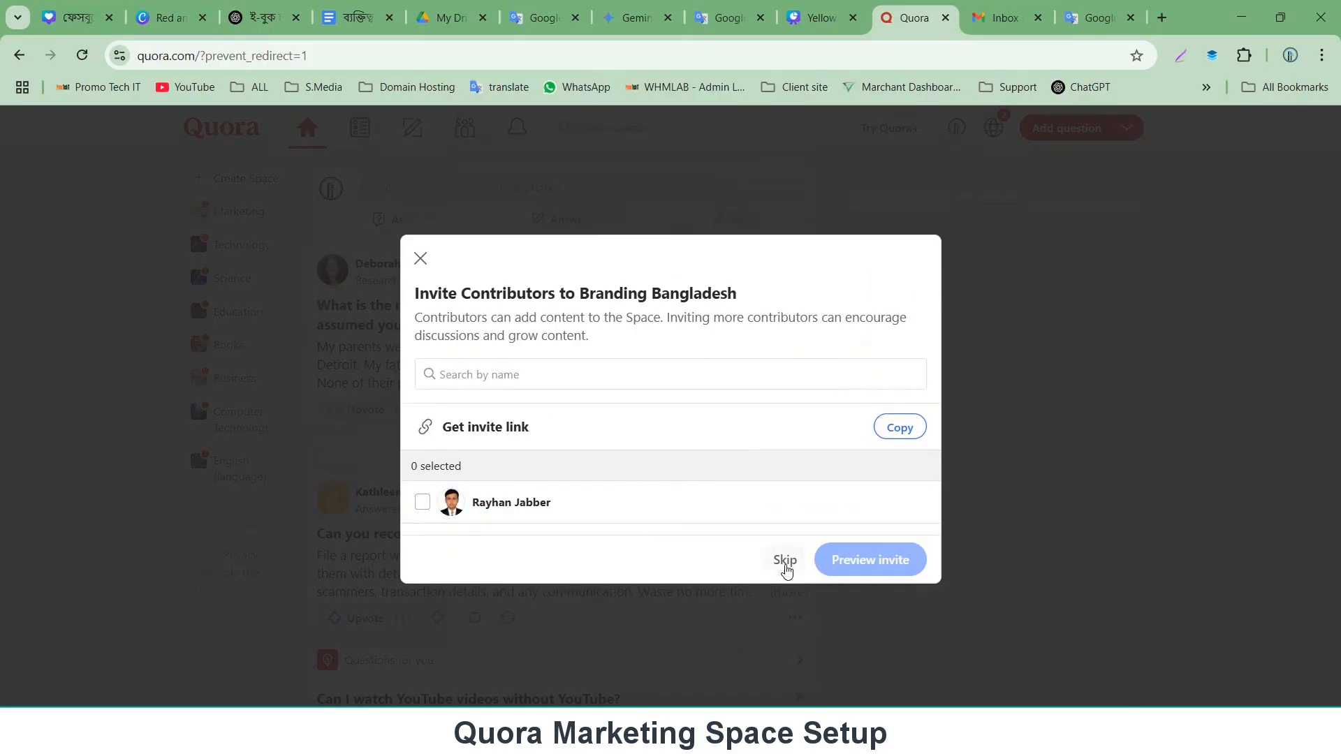
pyautogui.click(785, 561)
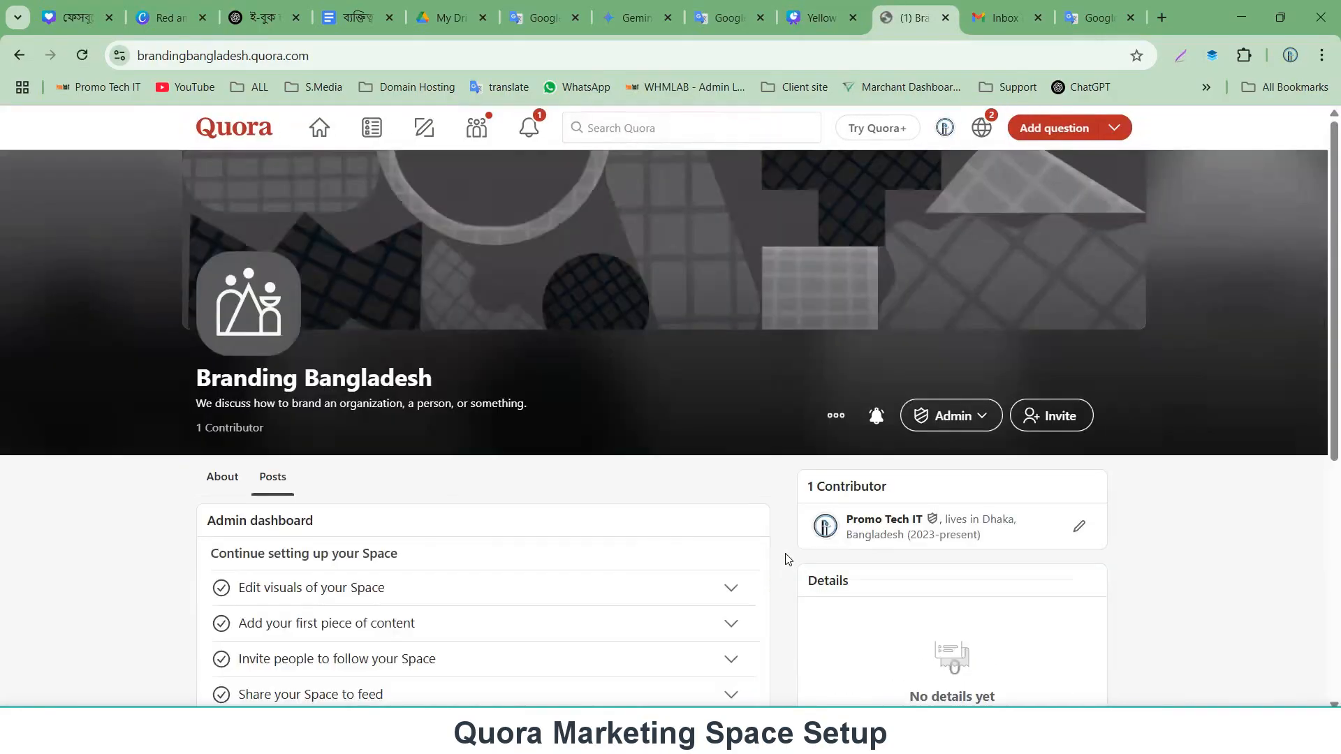
# Copy the Space name 'Branding Bangladesh' from the new Space's page.
pyautogui.scroll(-6, 615, 449)
pyautogui.scroll(6, 618, 449)
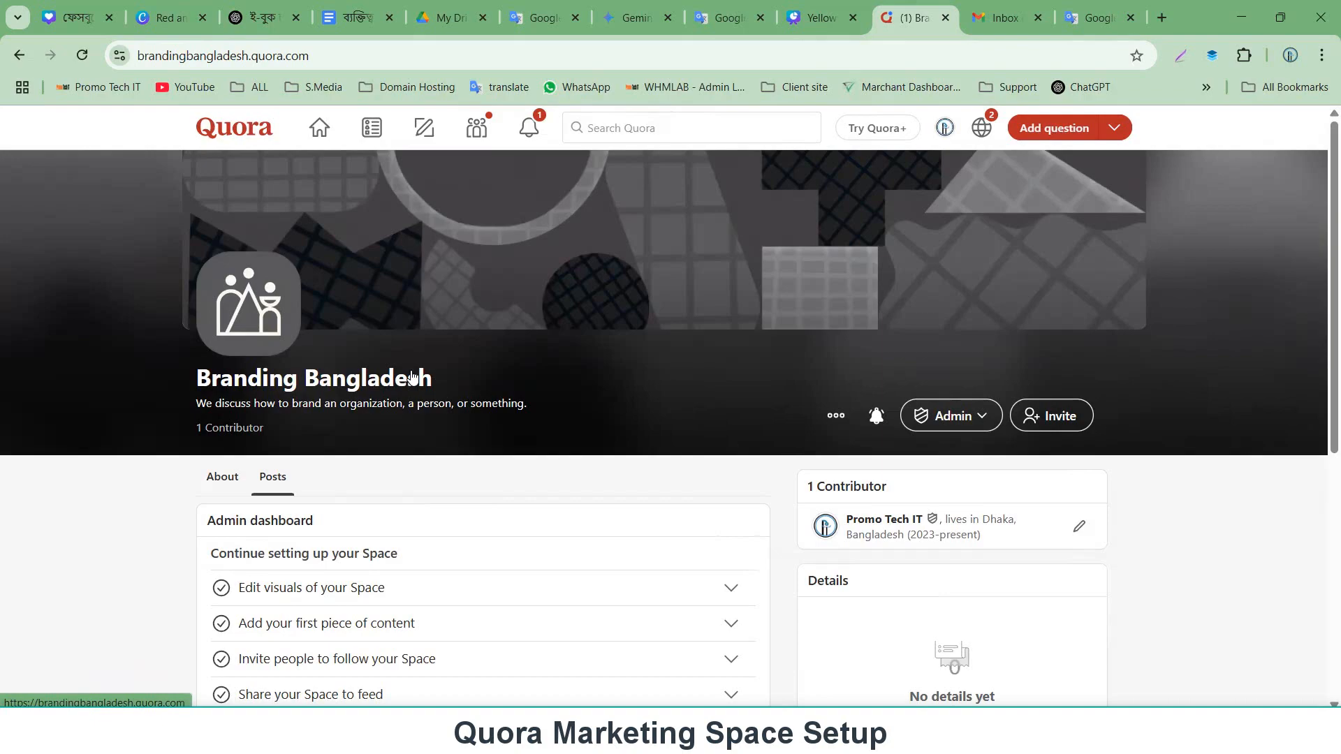
pyautogui.scroll(-5, 419, 377)
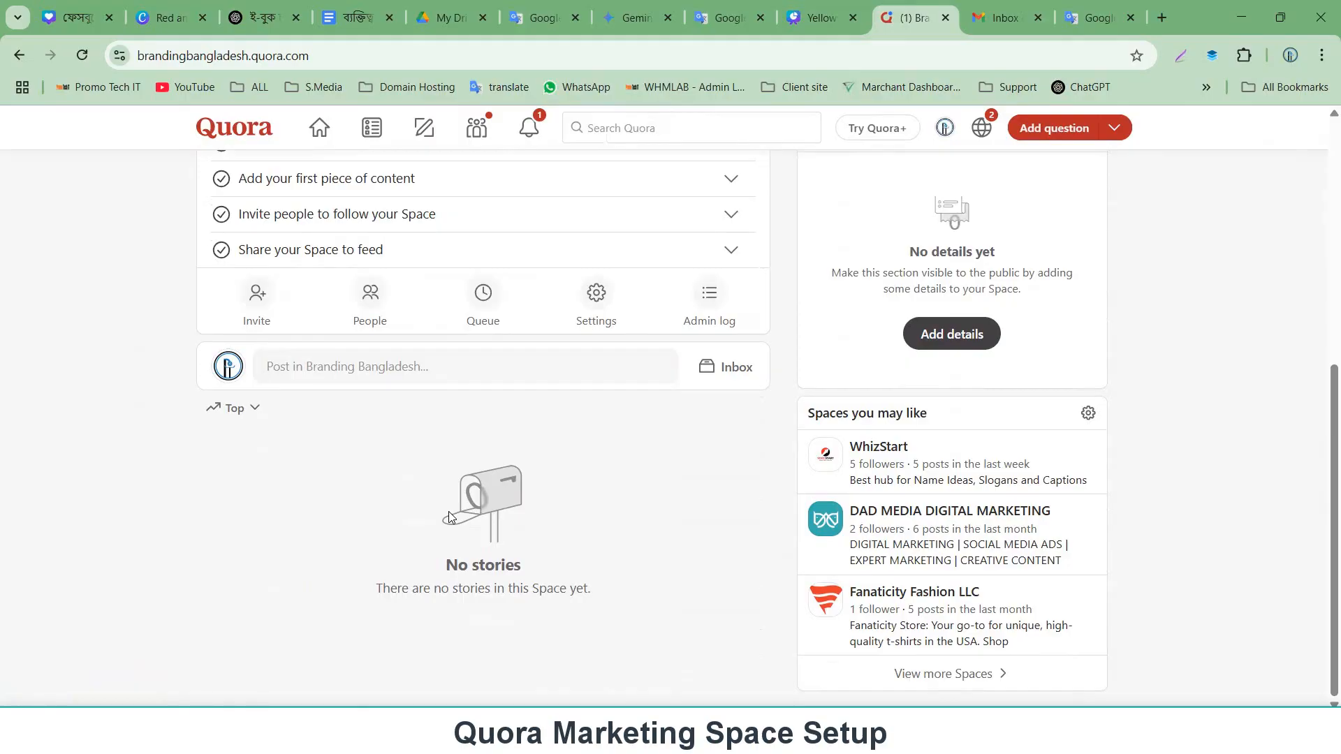
pyautogui.scroll(6, 450, 514)
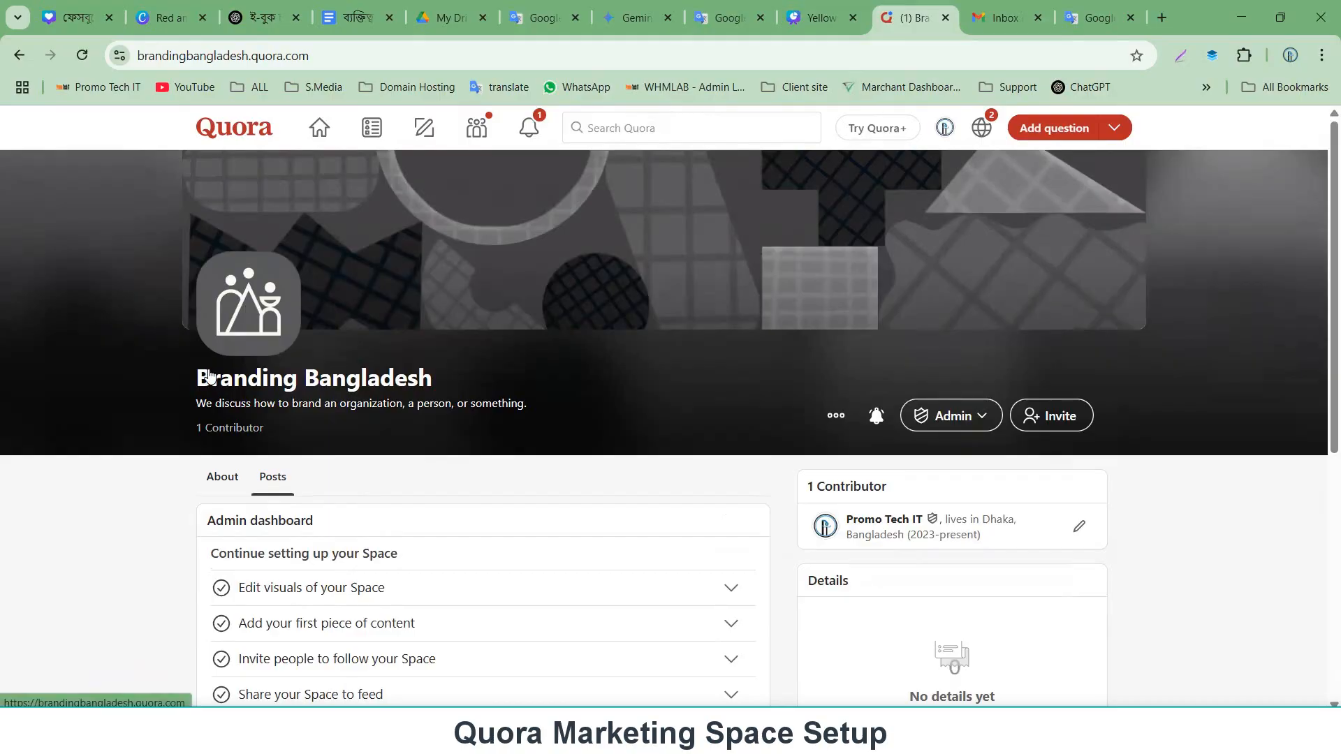
pyautogui.moveTo(244, 373); pyautogui.dragTo(198, 381)
pyautogui.rightClick(253, 378)
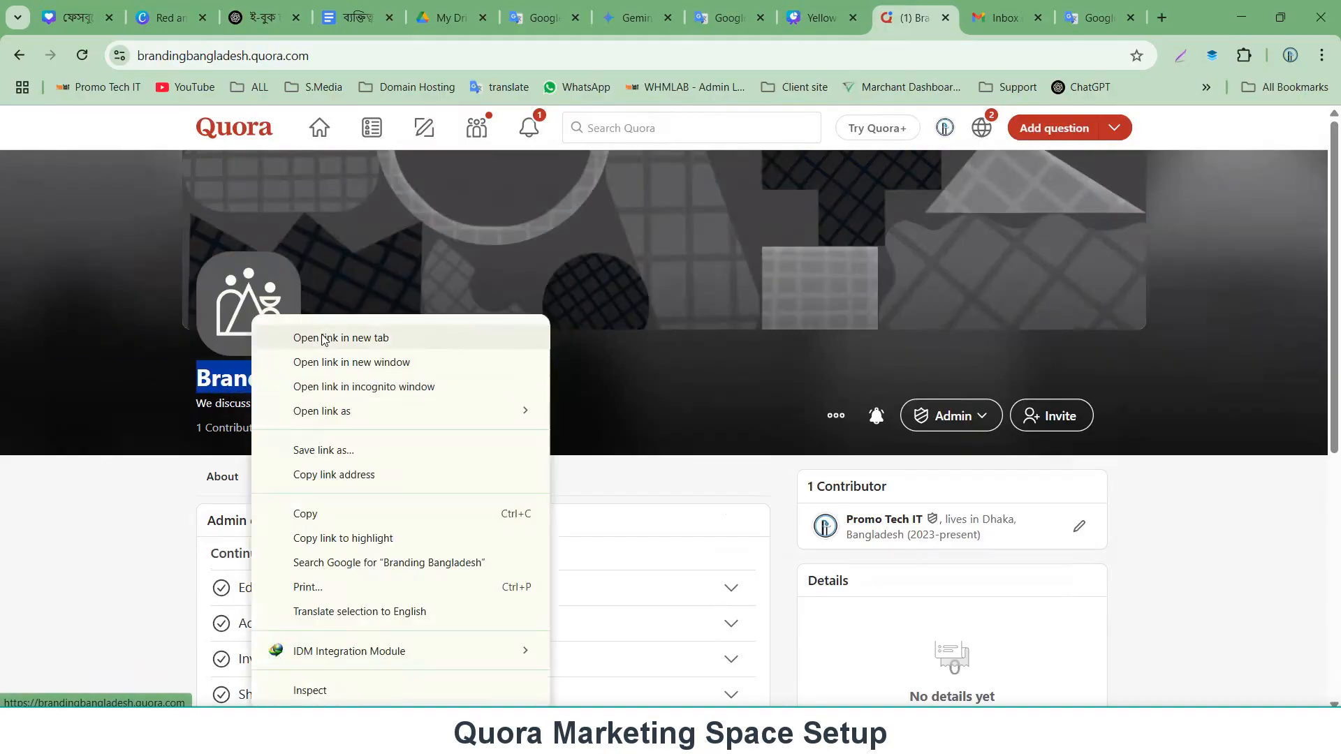
pyautogui.click(331, 518)
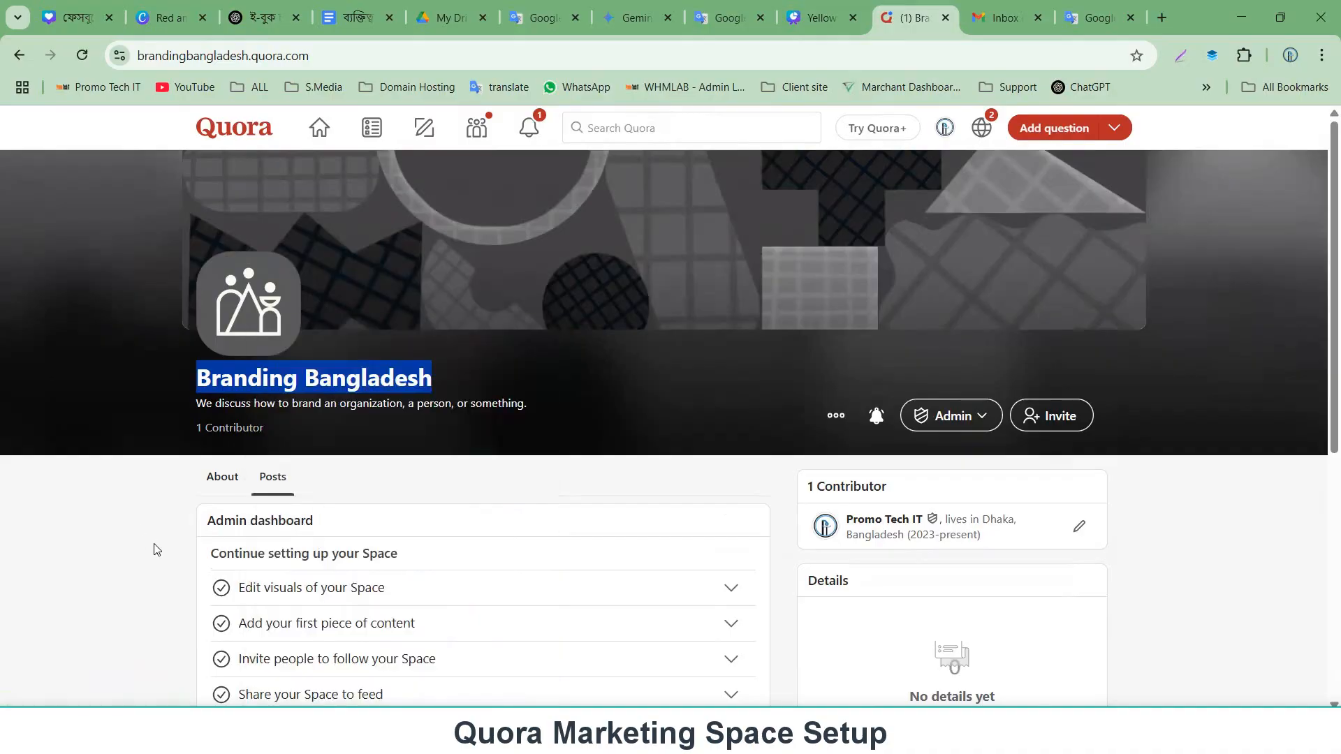
pyautogui.click(156, 546)
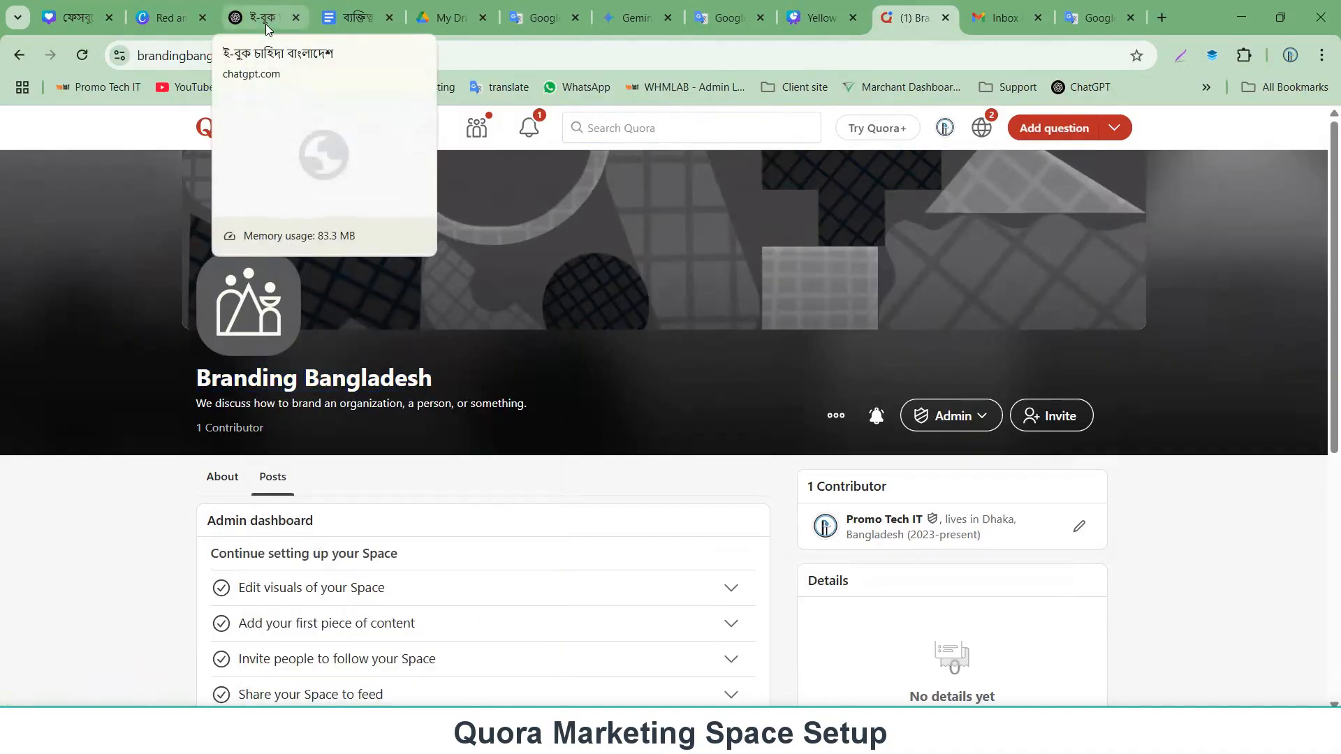
pyautogui.click(632, 17)
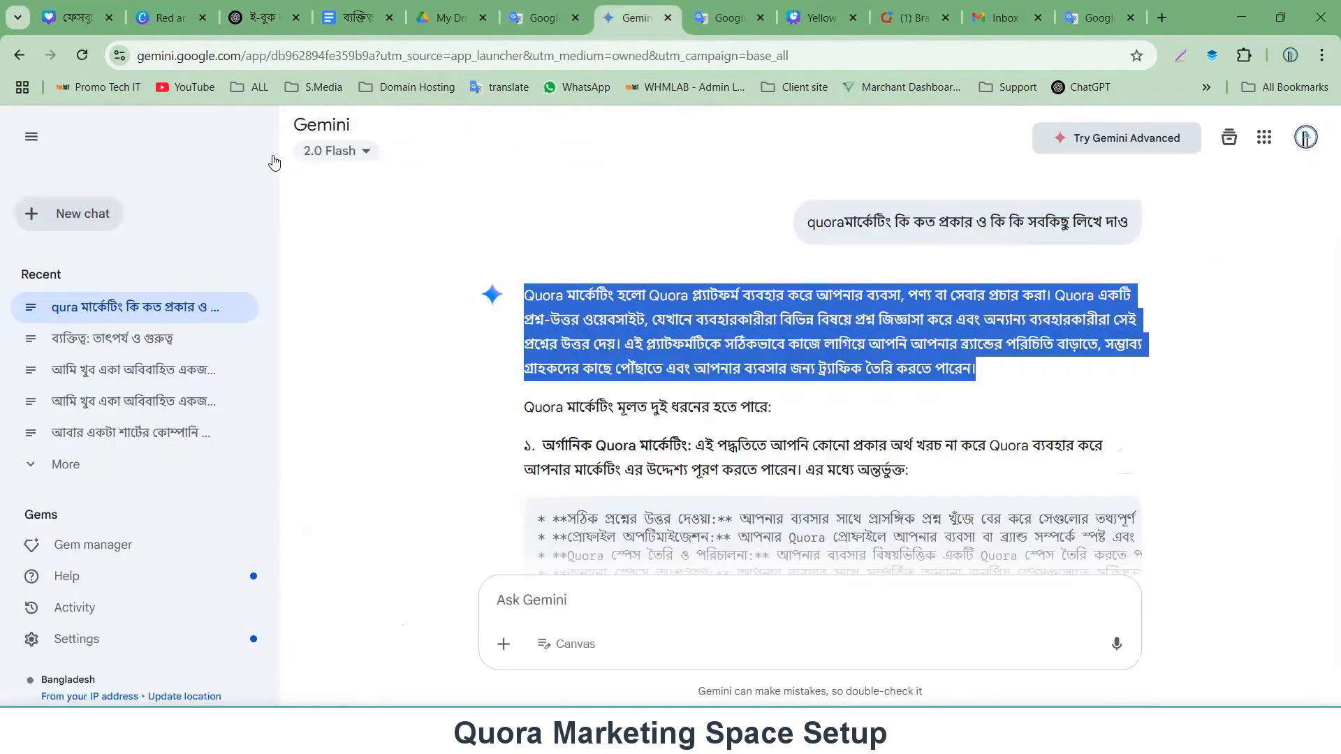
pyautogui.rightClick(73, 209)
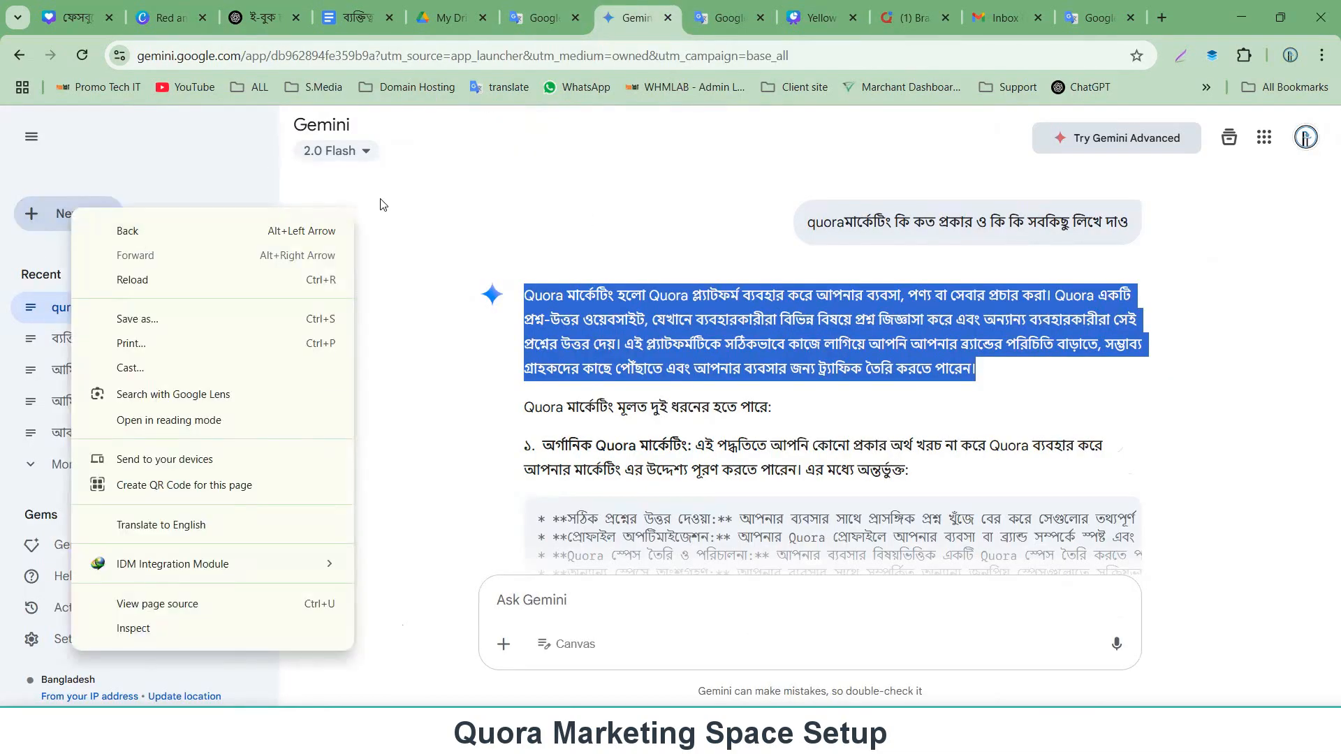
pyautogui.click(588, 219)
pyautogui.click(199, 219)
pyautogui.click(61, 218)
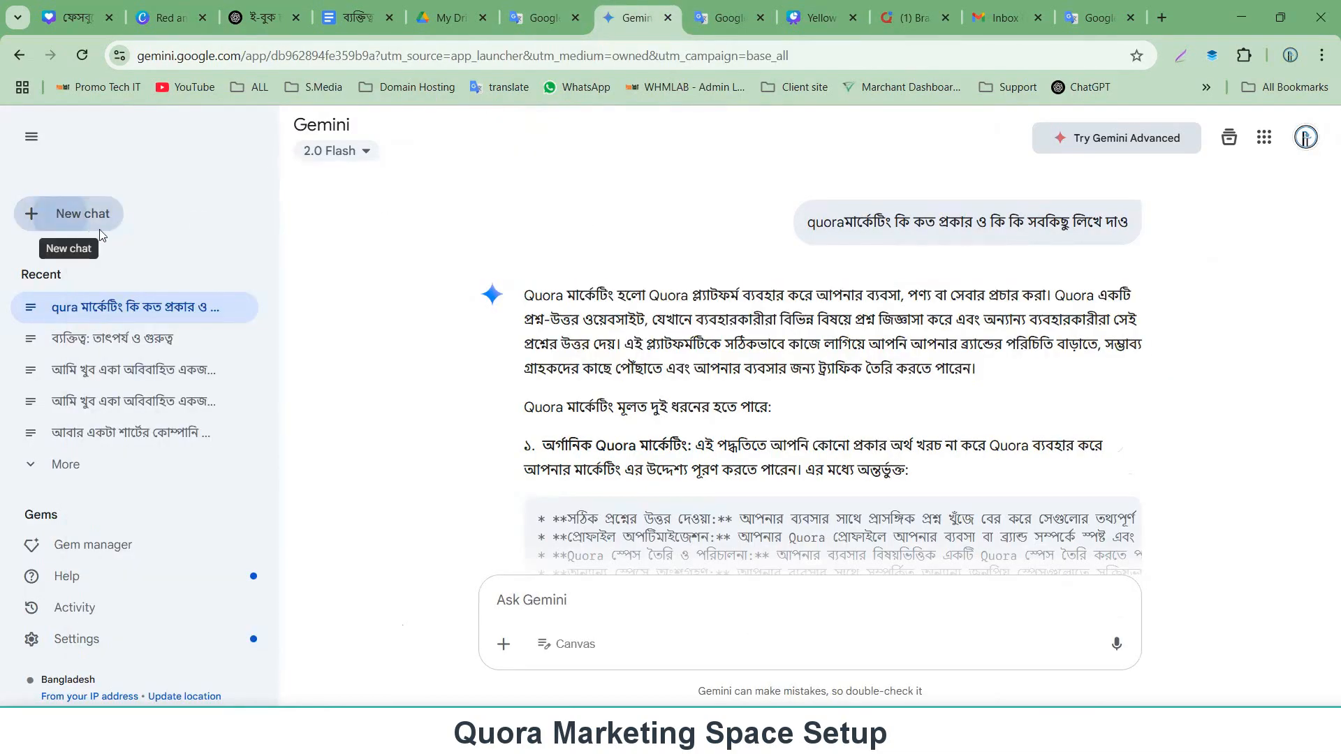
pyautogui.rightClick(60, 218)
pyautogui.click(587, 184)
pyautogui.rightClick(322, 126)
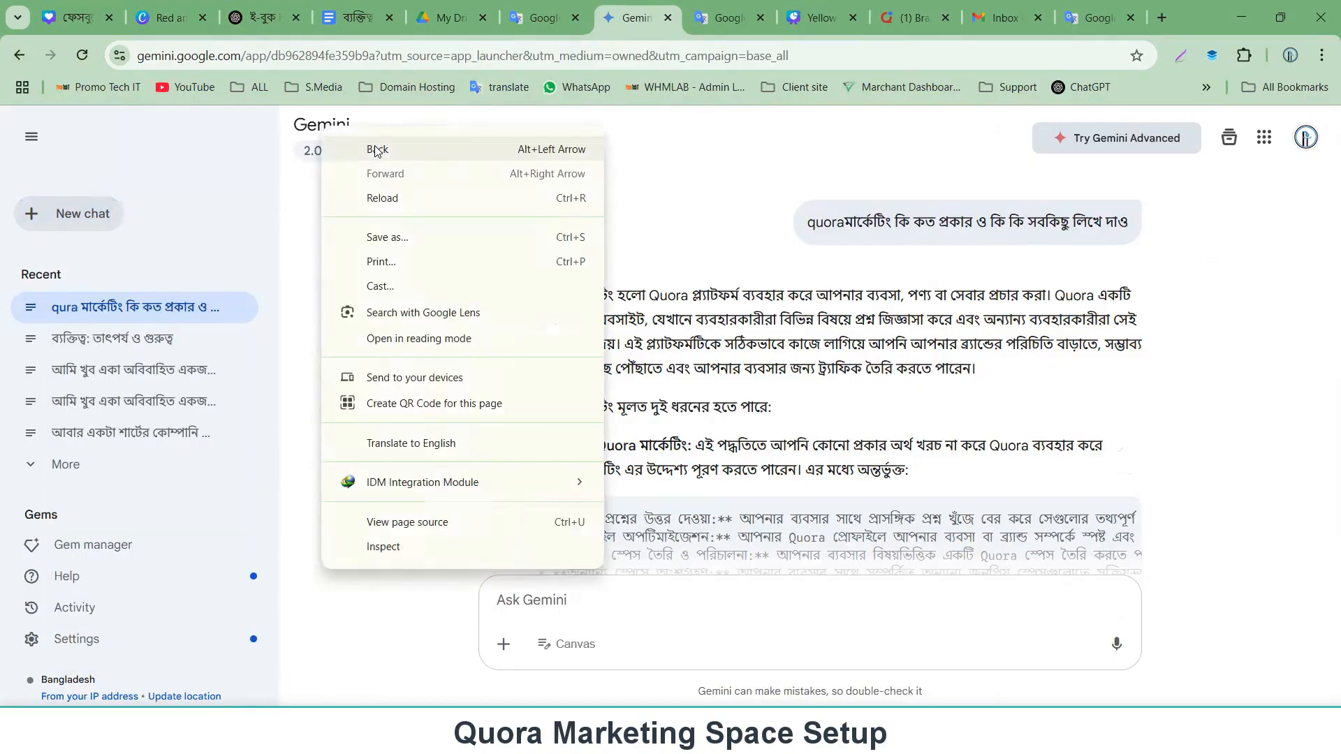
pyautogui.click(642, 136)
# Open ChatGPT in a new browser tab.
pyautogui.click(1161, 18)
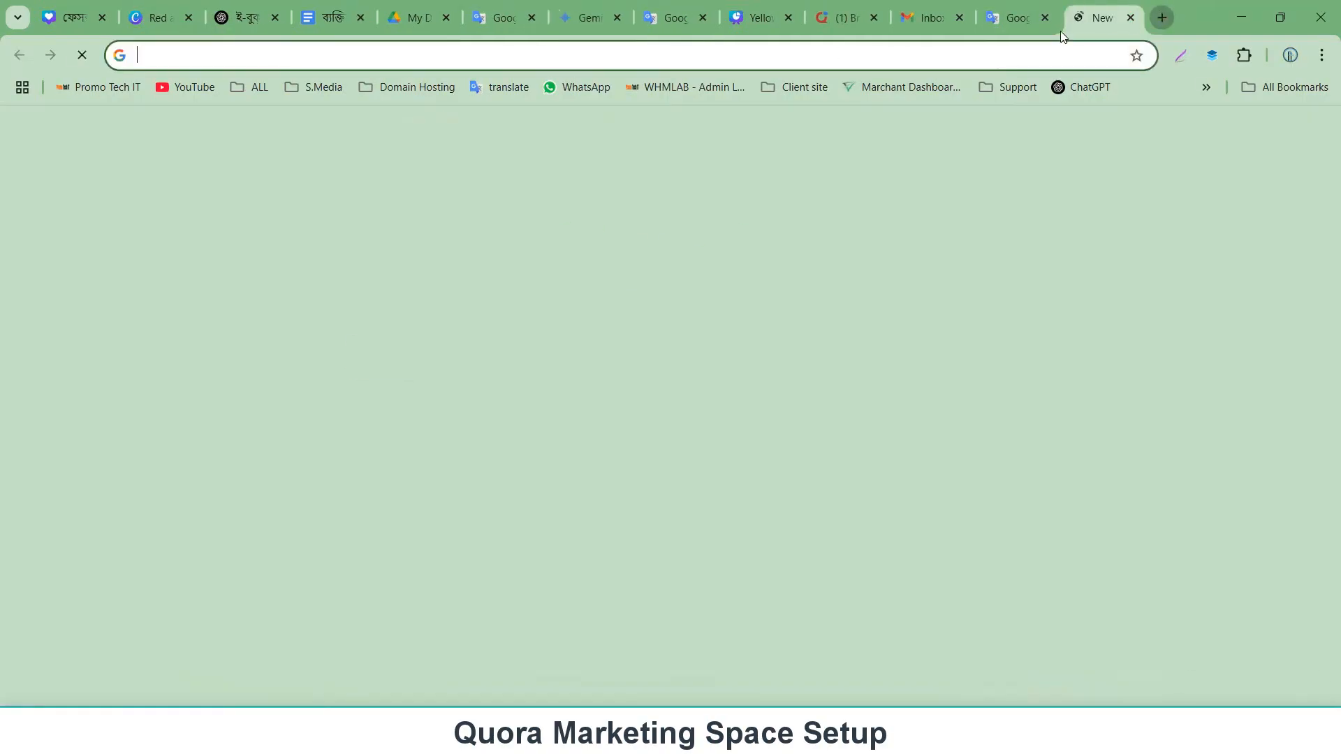
pyautogui.click(1207, 87)
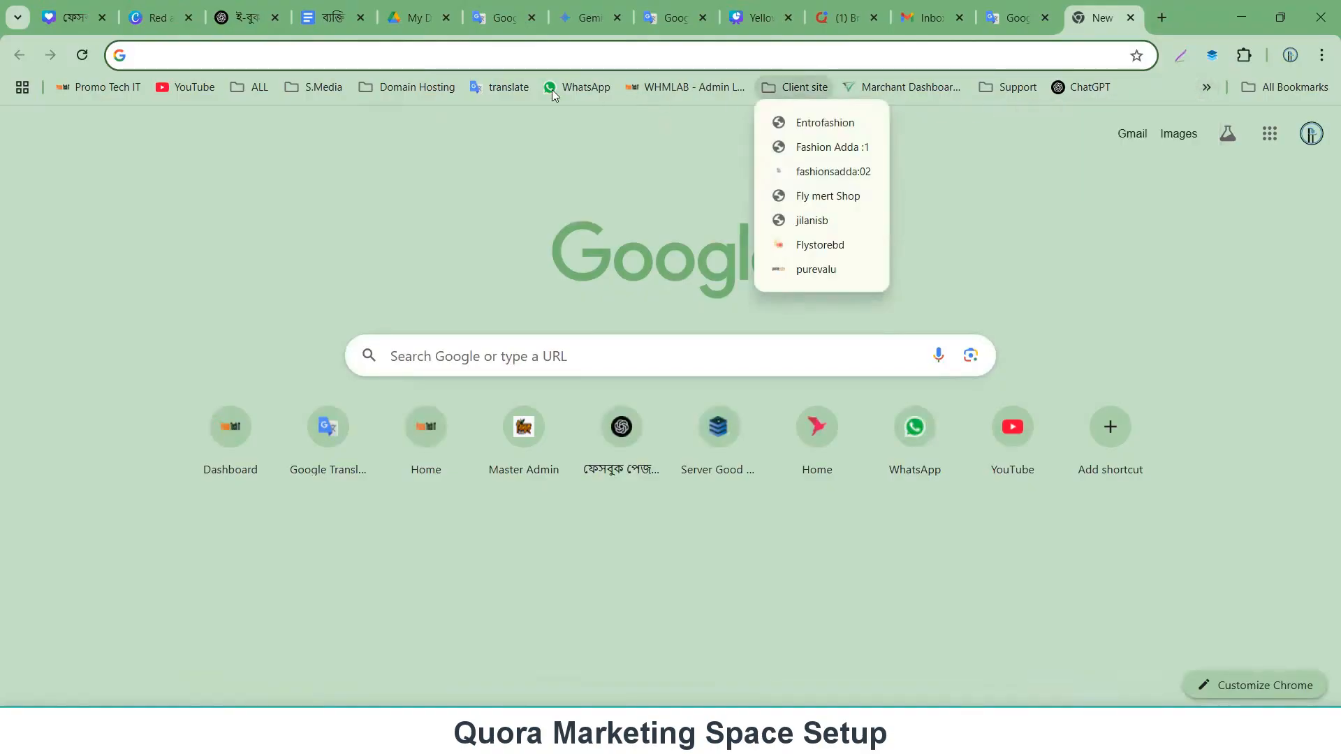
pyautogui.moveTo(252, 88)
pyautogui.click(1094, 86)
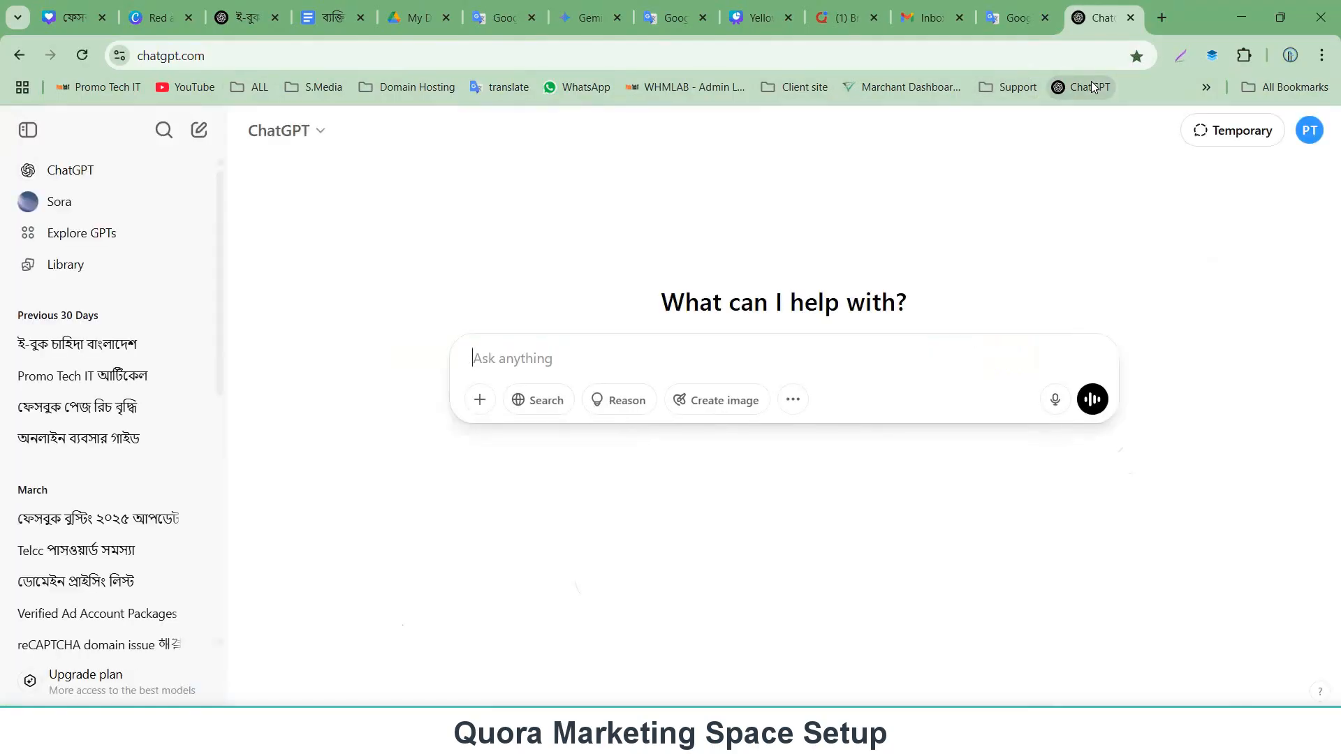
# Ask ChatGPT: Make logo"Branding Bangladesh" using the pasted Space name.
pyautogui.write('Make log')
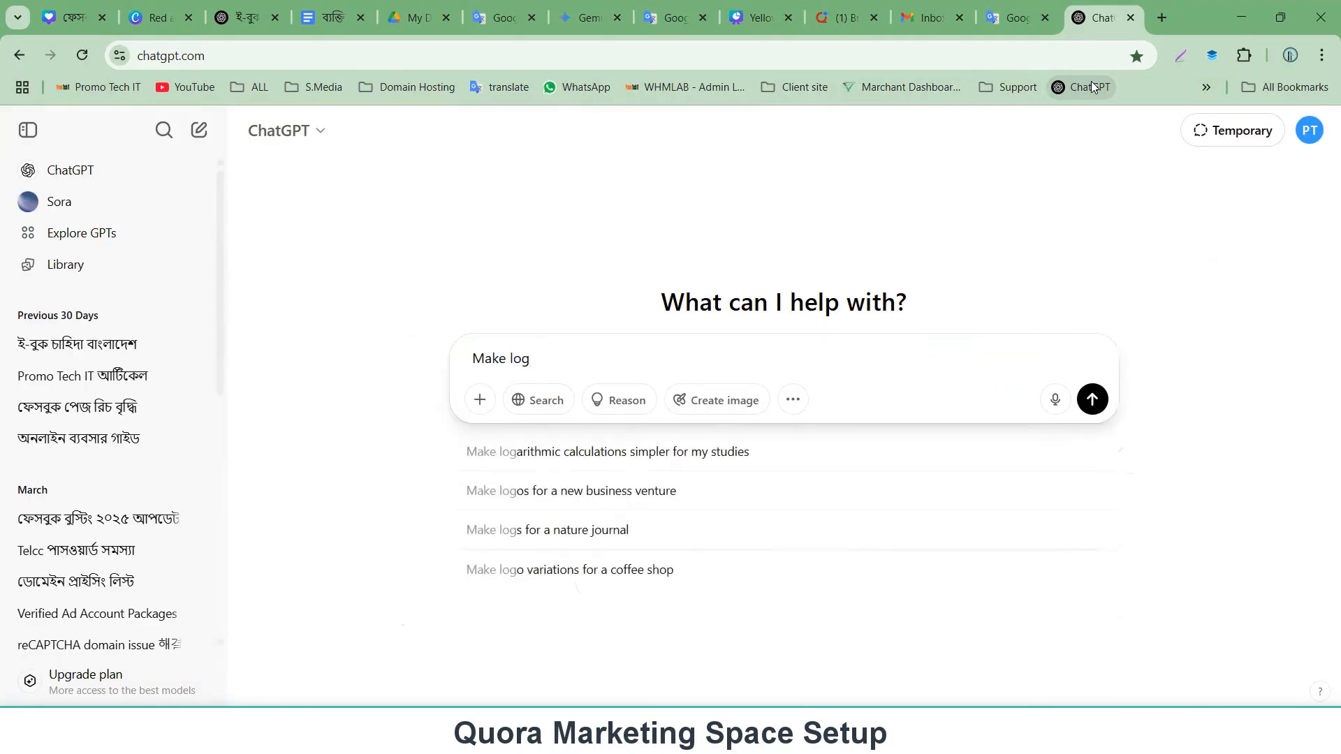
pyautogui.write('o')
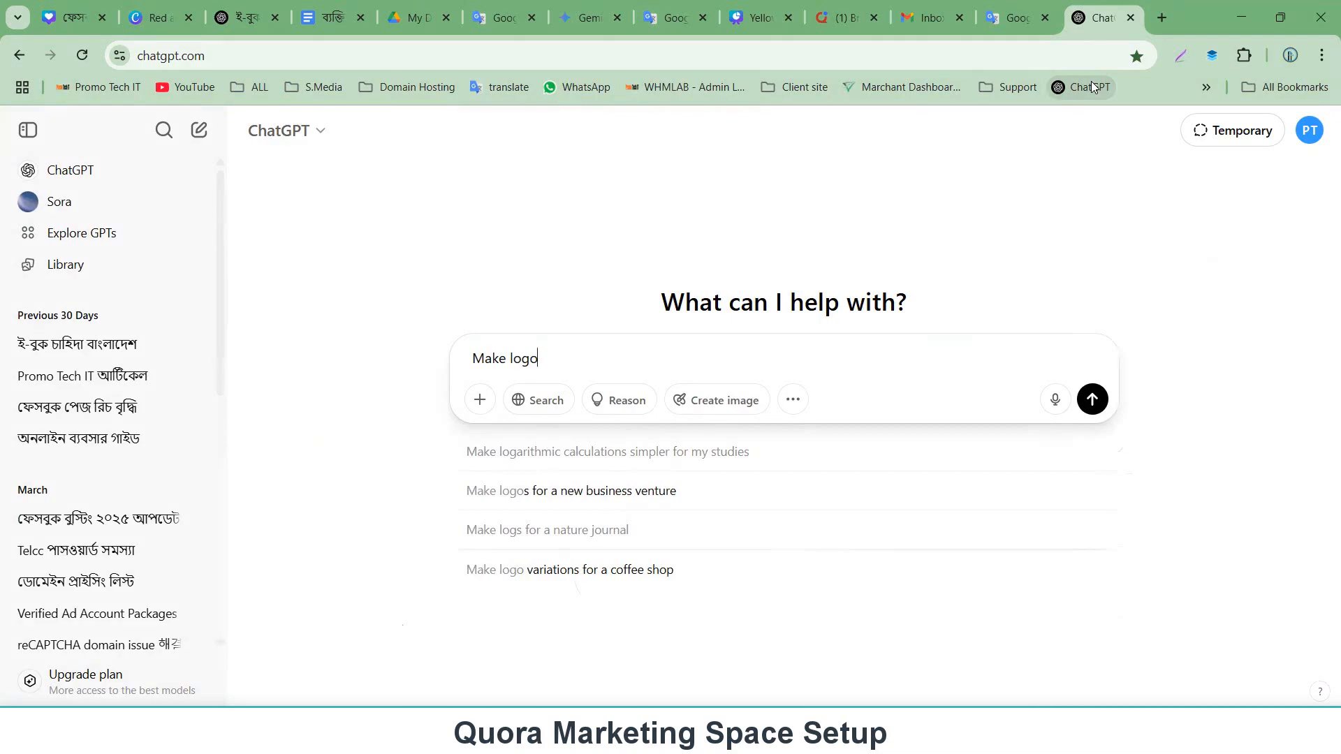
pyautogui.write('"')
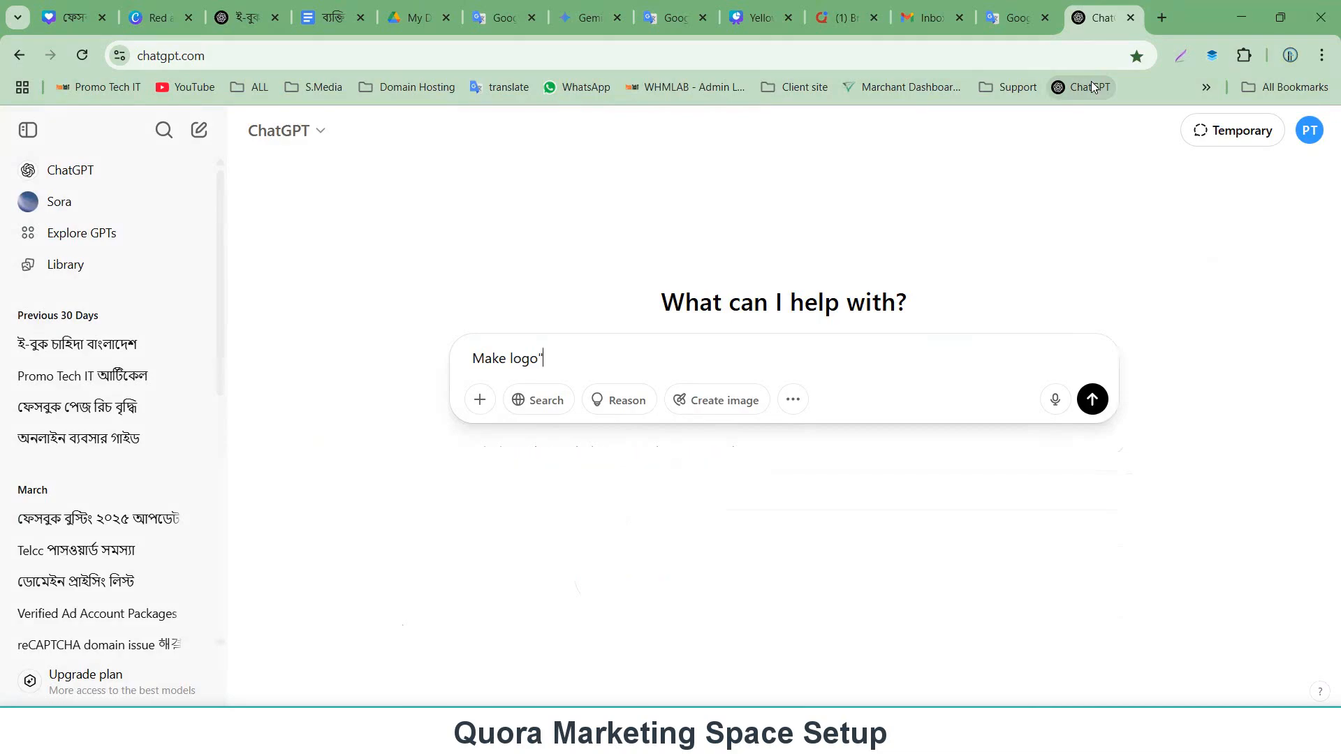
pyautogui.hotkey('ctrl', 'v')
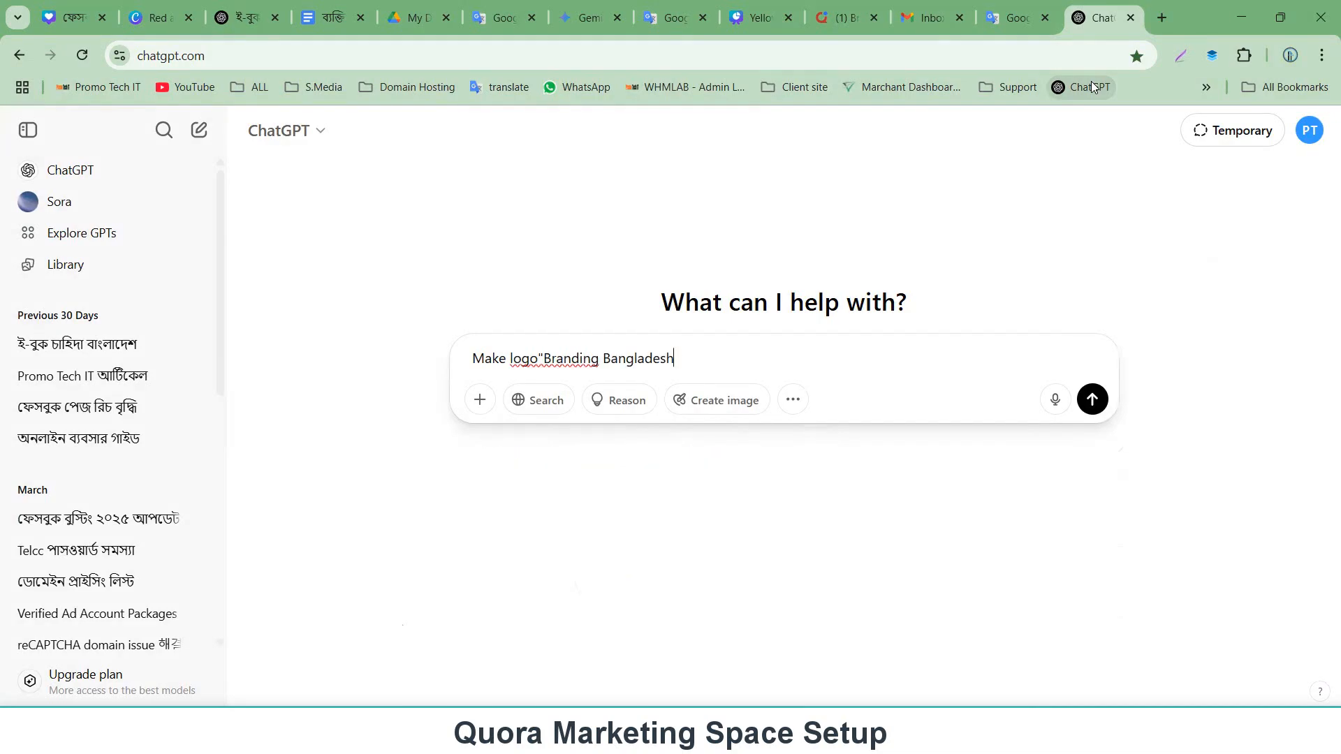
pyautogui.write('"')
pyautogui.press('Return')
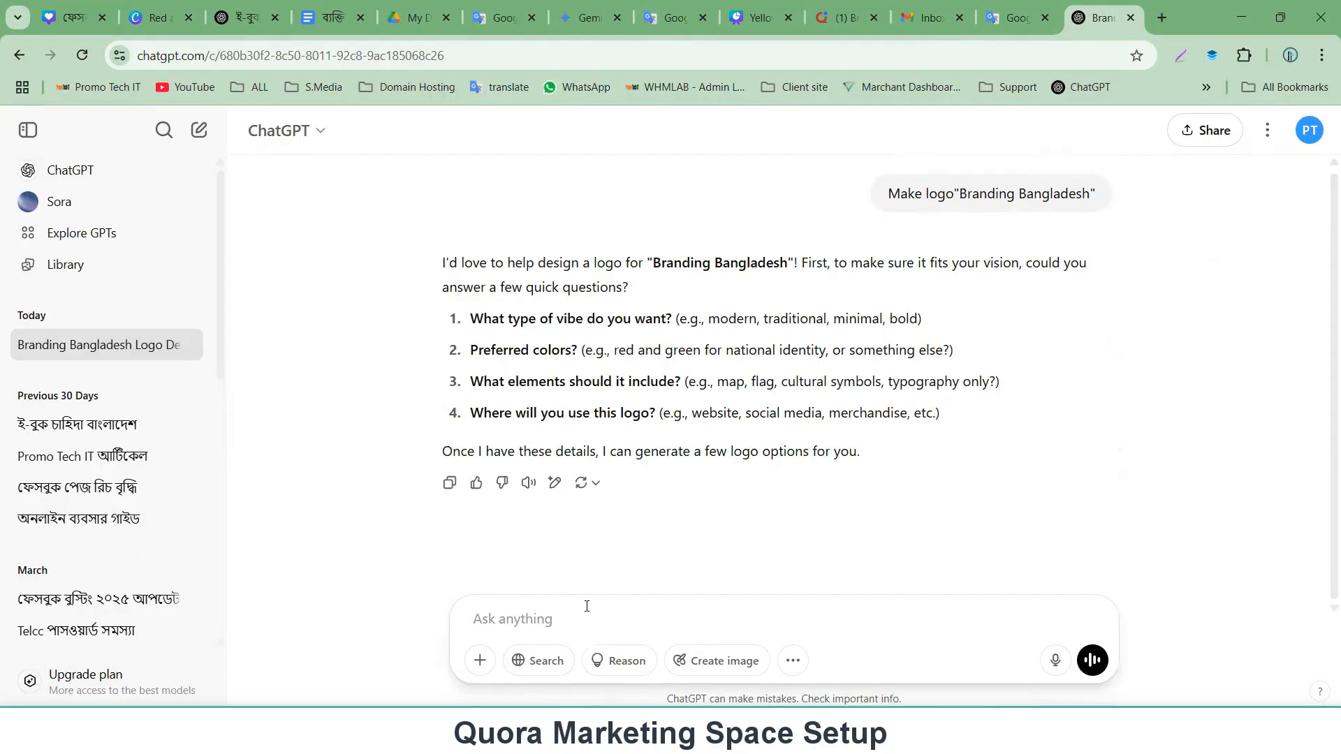
# Reply 'modern/map', correcting the misspelled word to modern before sending.
pyautogui.write('morden/map')
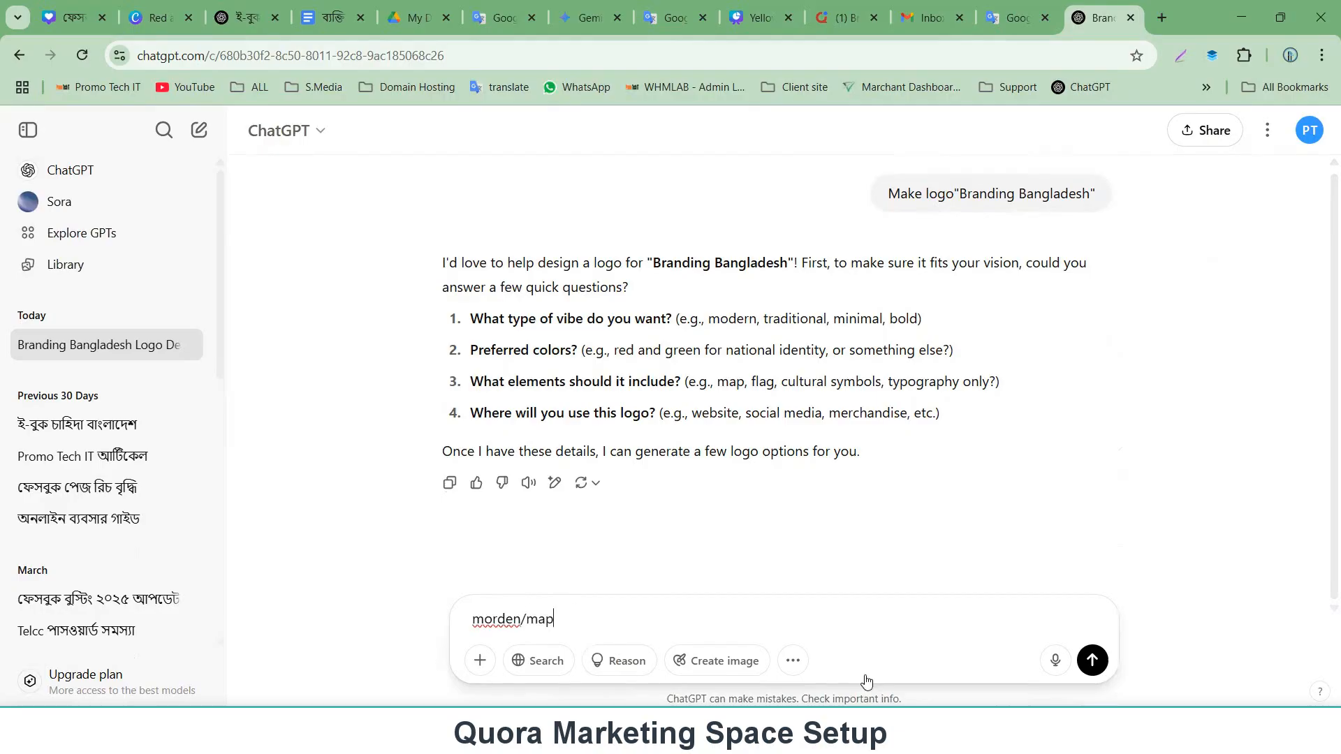
pyautogui.rightClick(476, 619)
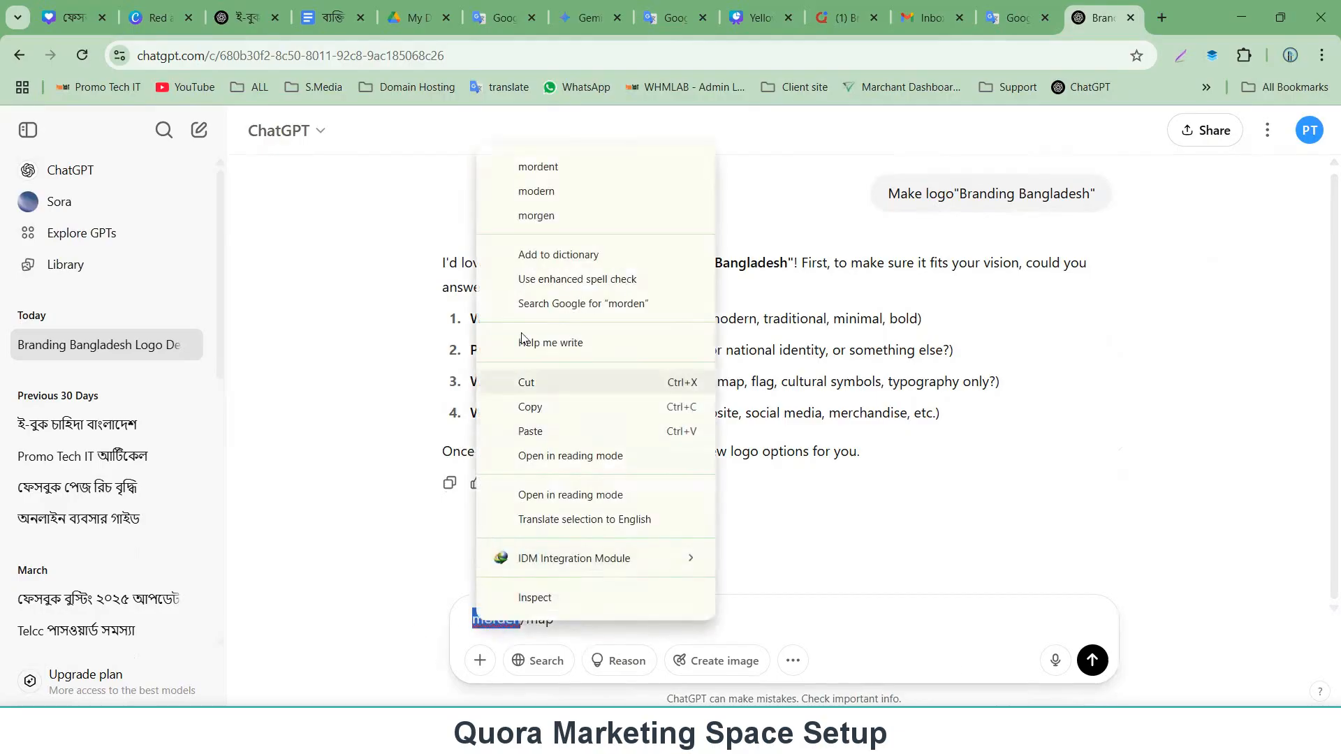
pyautogui.click(536, 191)
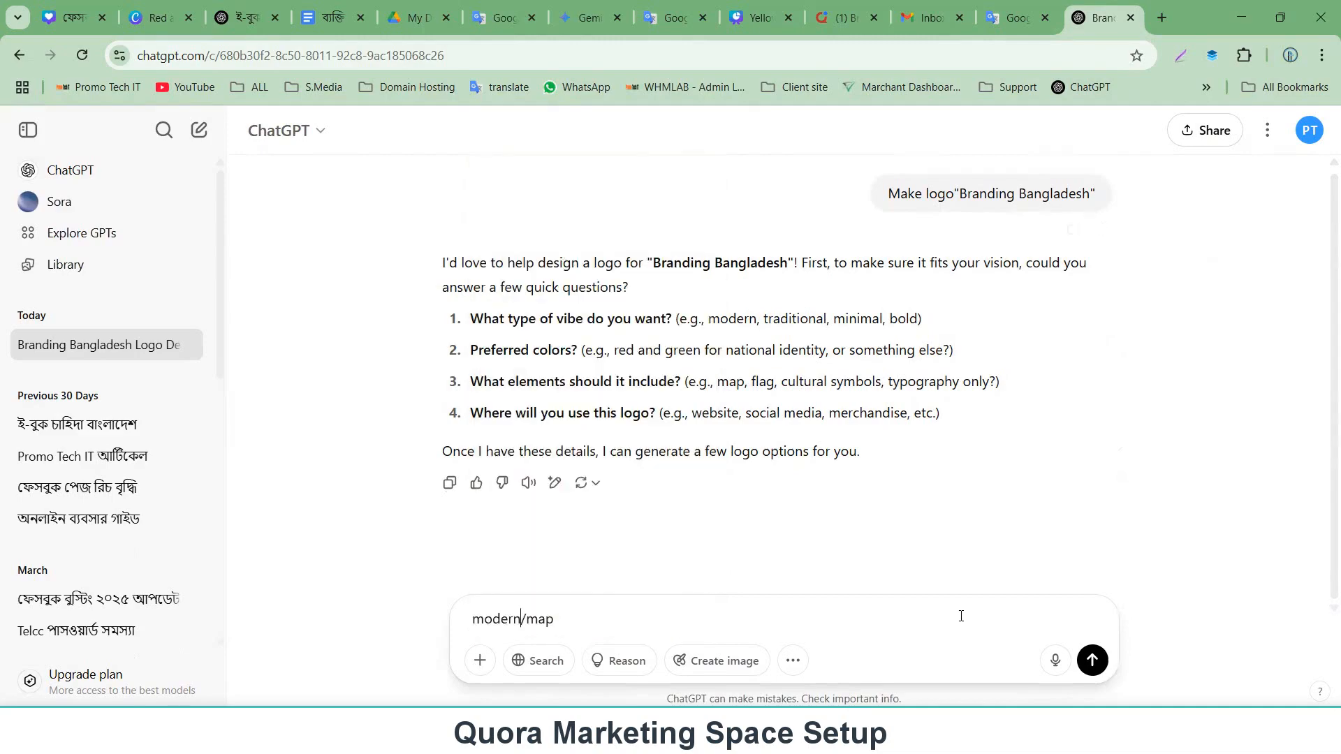
pyautogui.click(1103, 667)
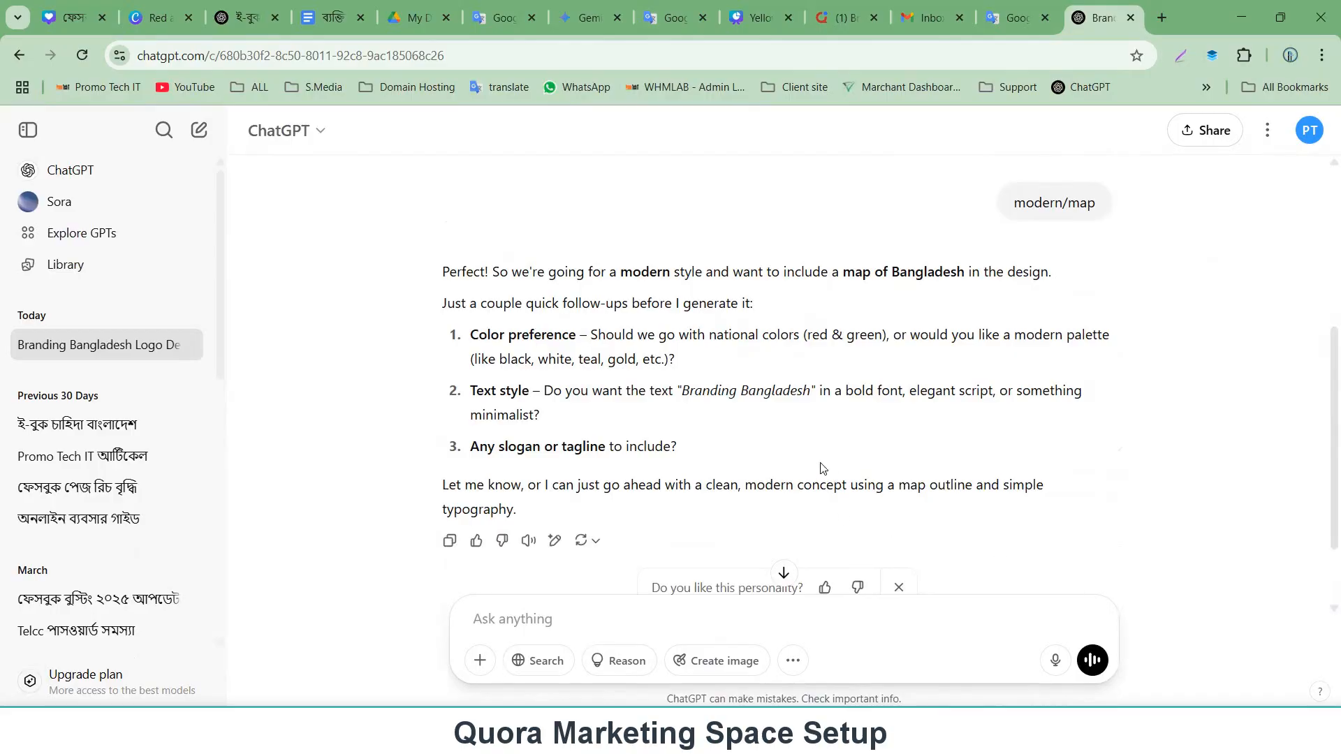
# Compose the reply 'elegant script,minimalist' by copying text-style options from ChatGPT's answer into the message box.
pyautogui.scroll(-2, 781, 430)
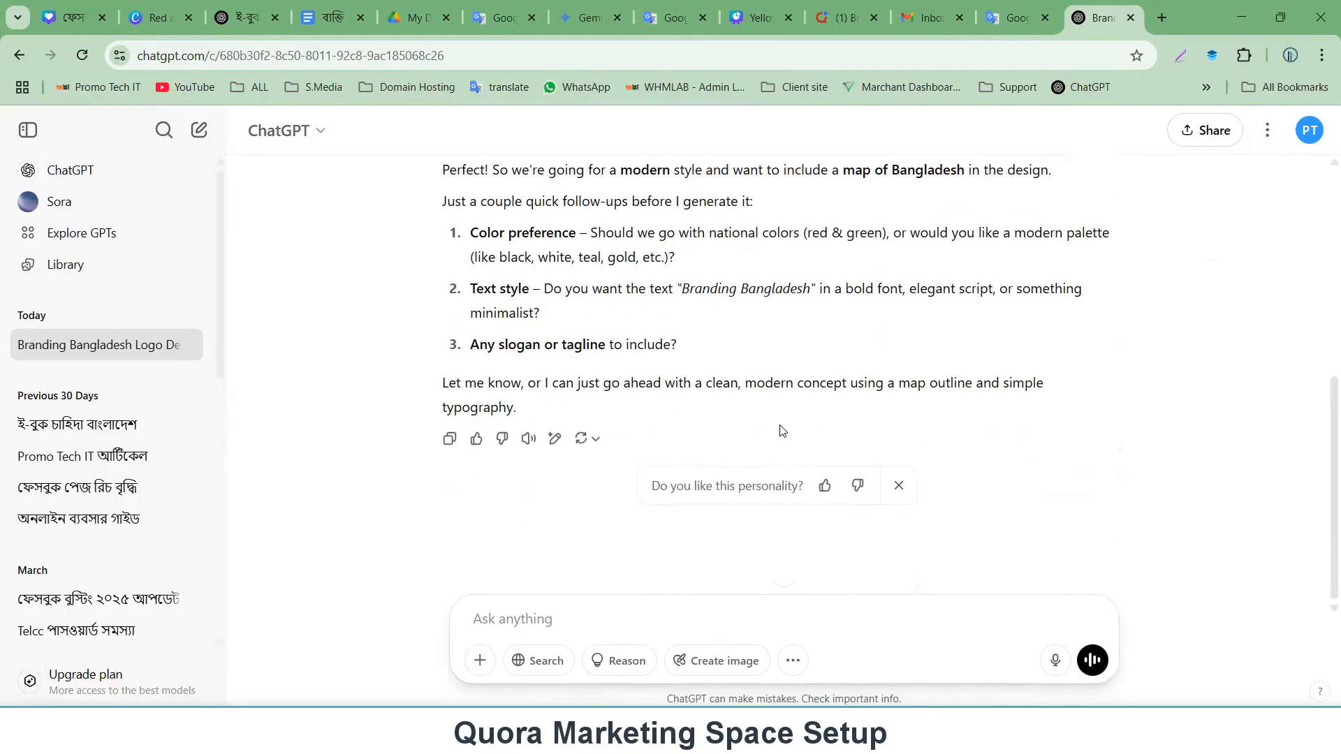
pyautogui.scroll(3, 775, 426)
pyautogui.scroll(-3, 706, 395)
pyautogui.moveTo(910, 289); pyautogui.dragTo(991, 294)
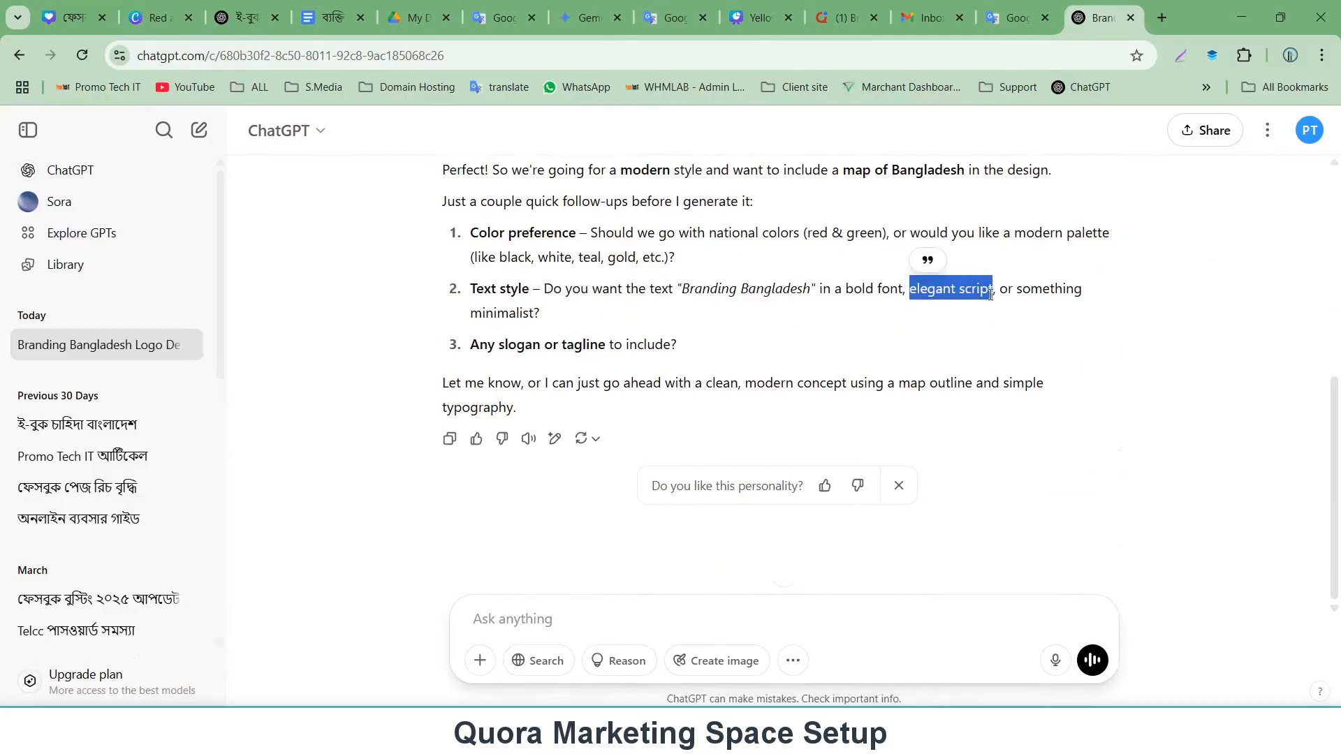
pyautogui.click(948, 298)
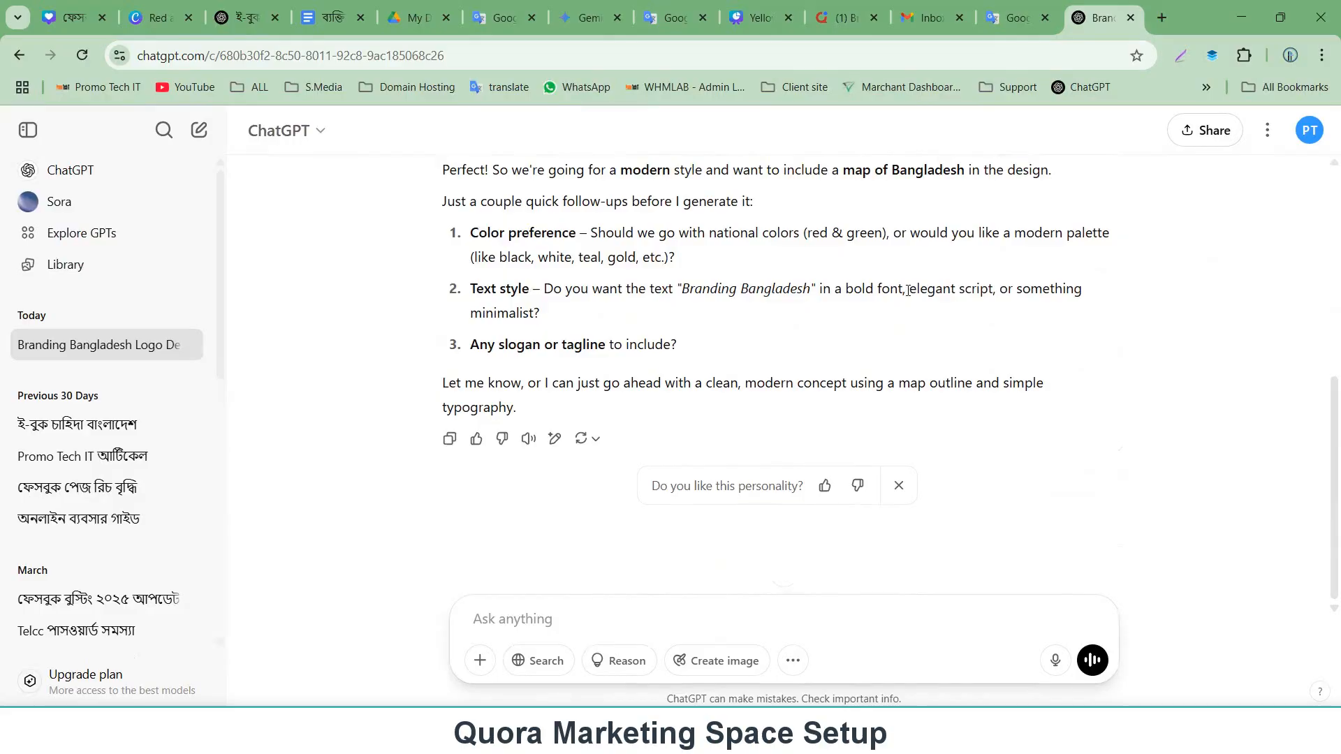
pyautogui.moveTo(908, 290); pyautogui.dragTo(999, 296)
pyautogui.hotkey('ctrl', 'c')
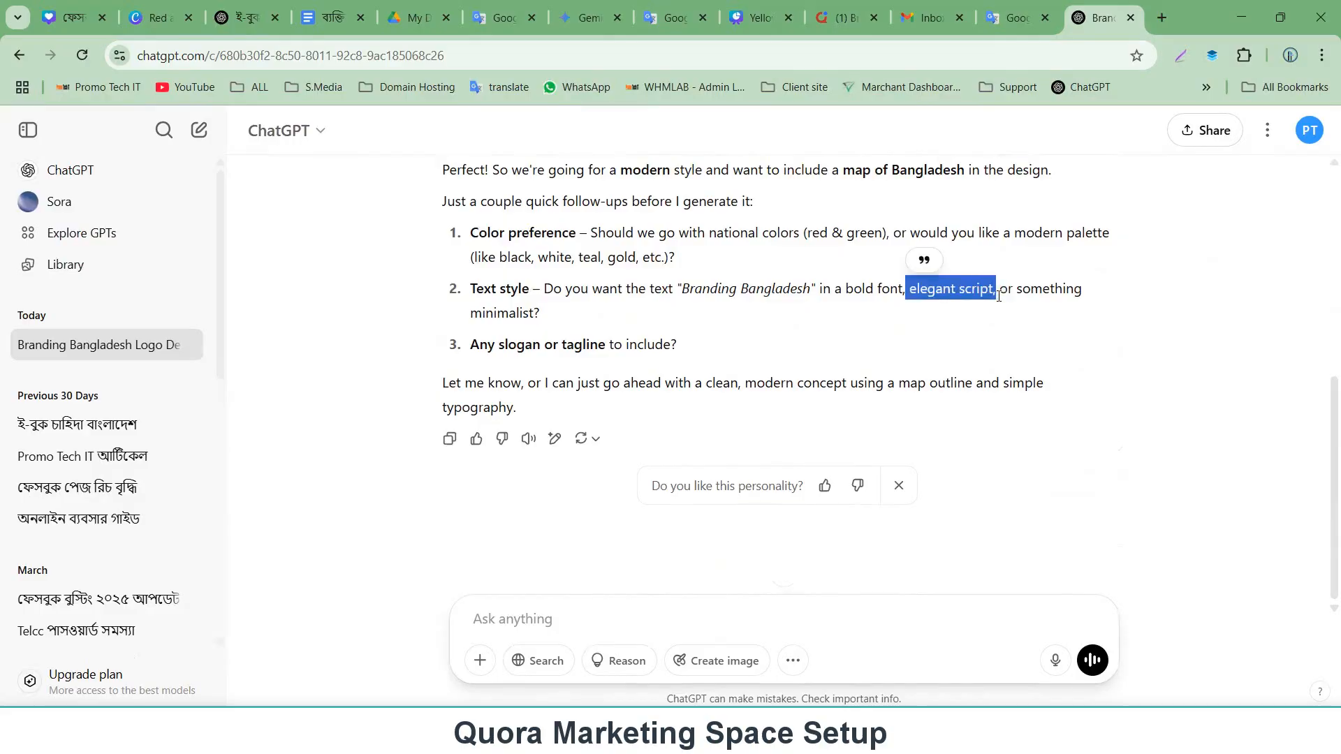
pyautogui.click(529, 612)
pyautogui.hotkey('ctrl', 'v')
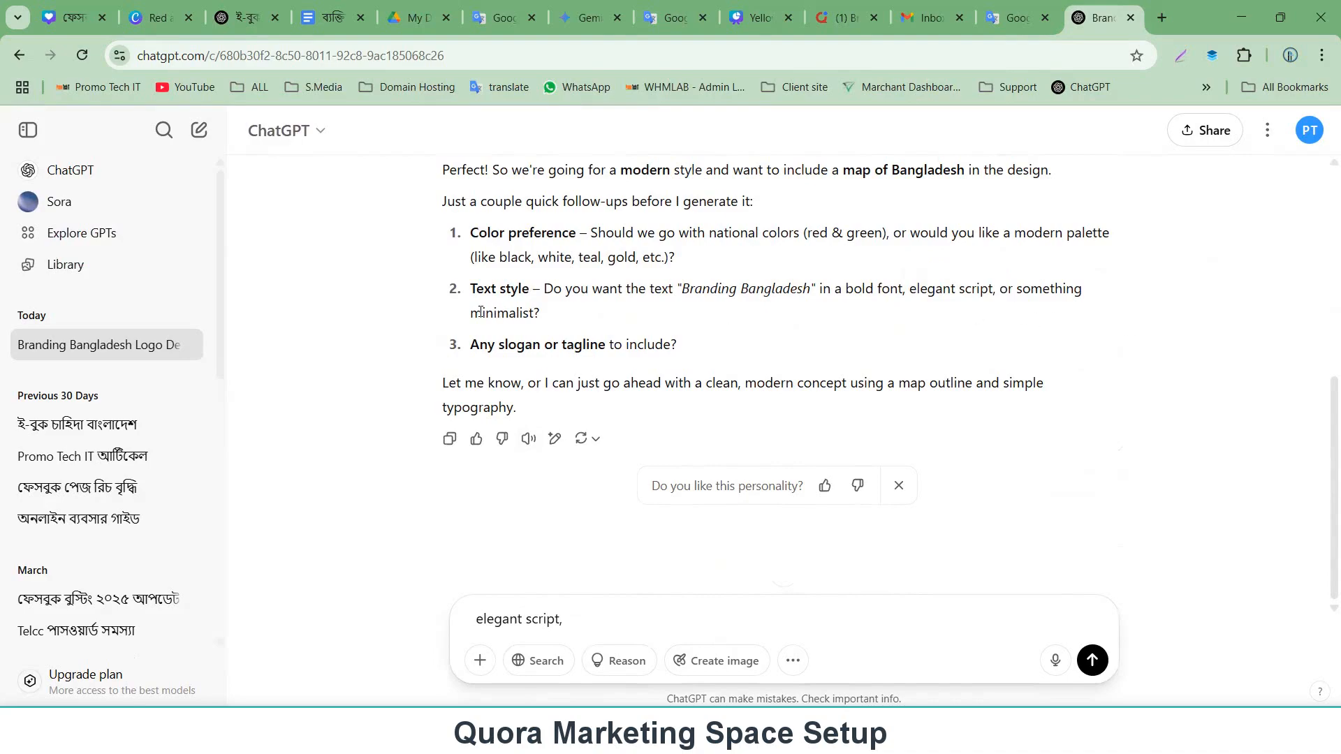
pyautogui.moveTo(474, 315); pyautogui.dragTo(534, 319)
pyautogui.hotkey('ctrl', 'c')
pyautogui.click(614, 621)
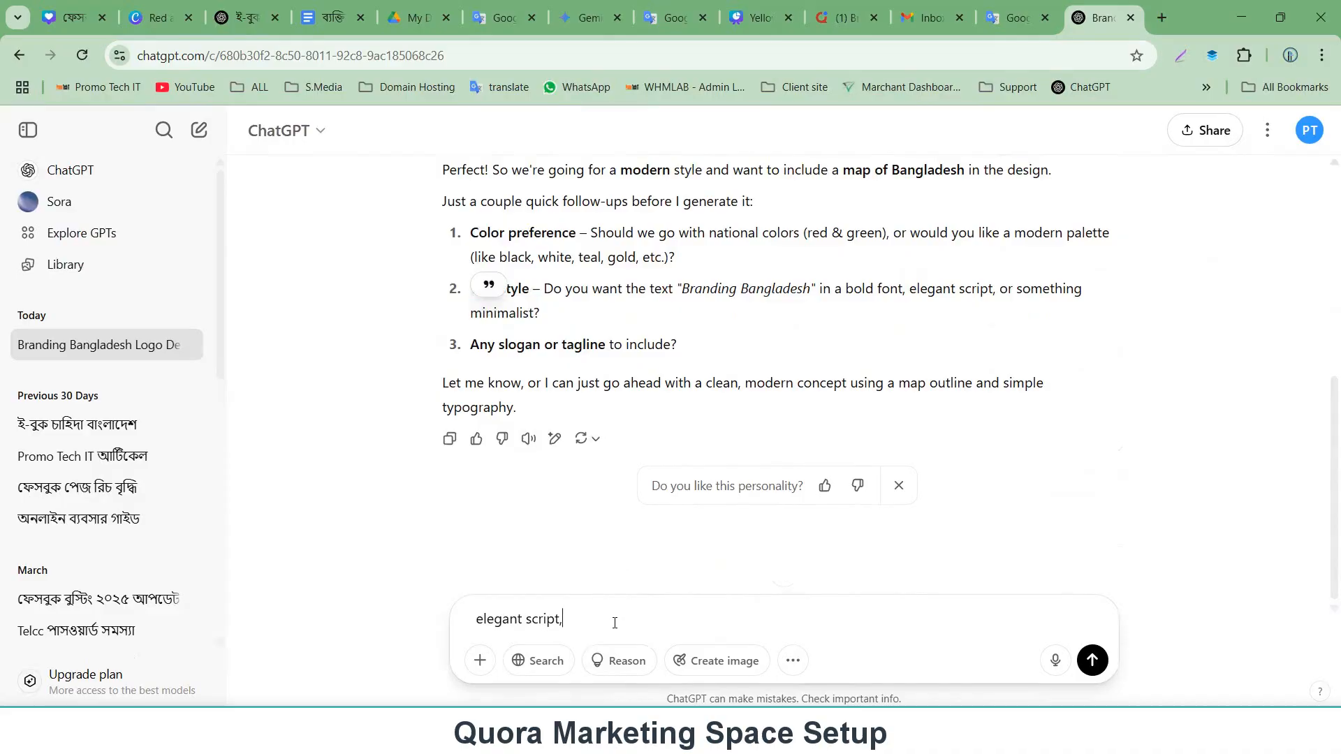
pyautogui.hotkey('ctrl', 'v')
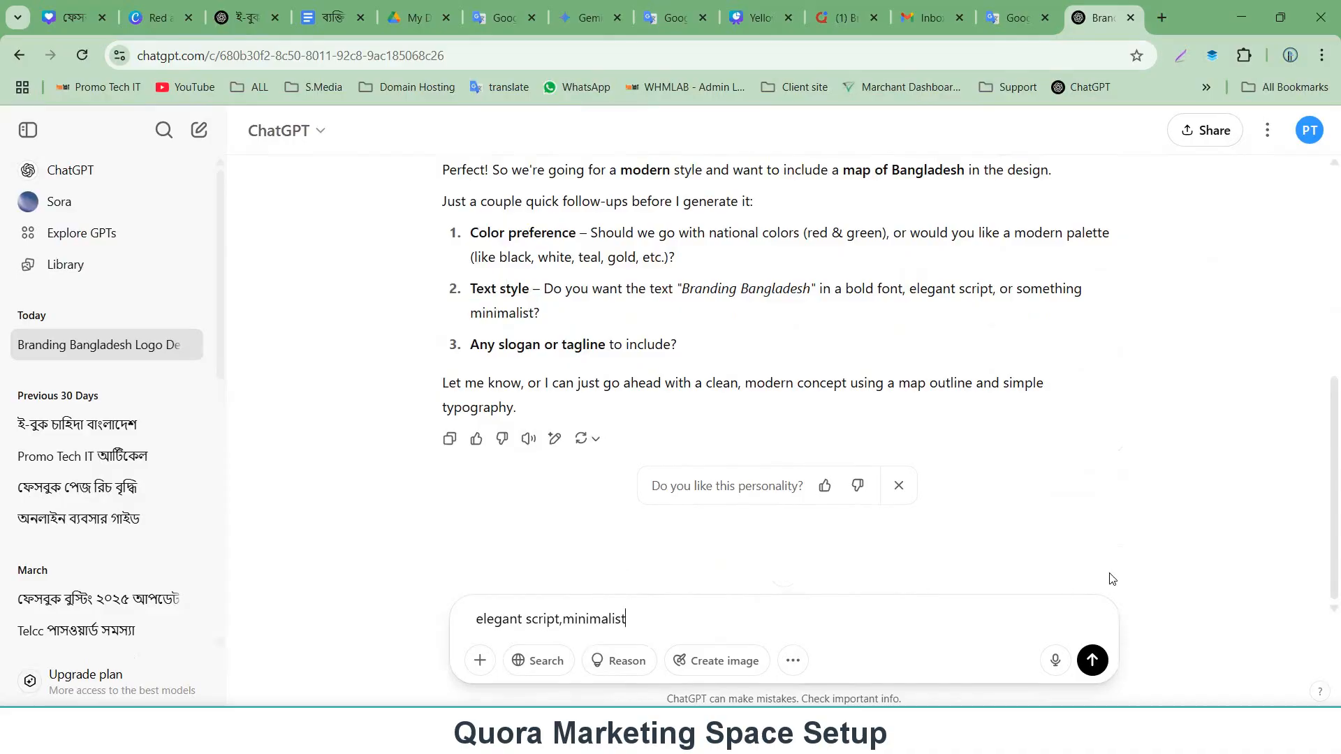
# Send the reply and review ChatGPT's summary of the logo design while the image generates.
pyautogui.click(1092, 660)
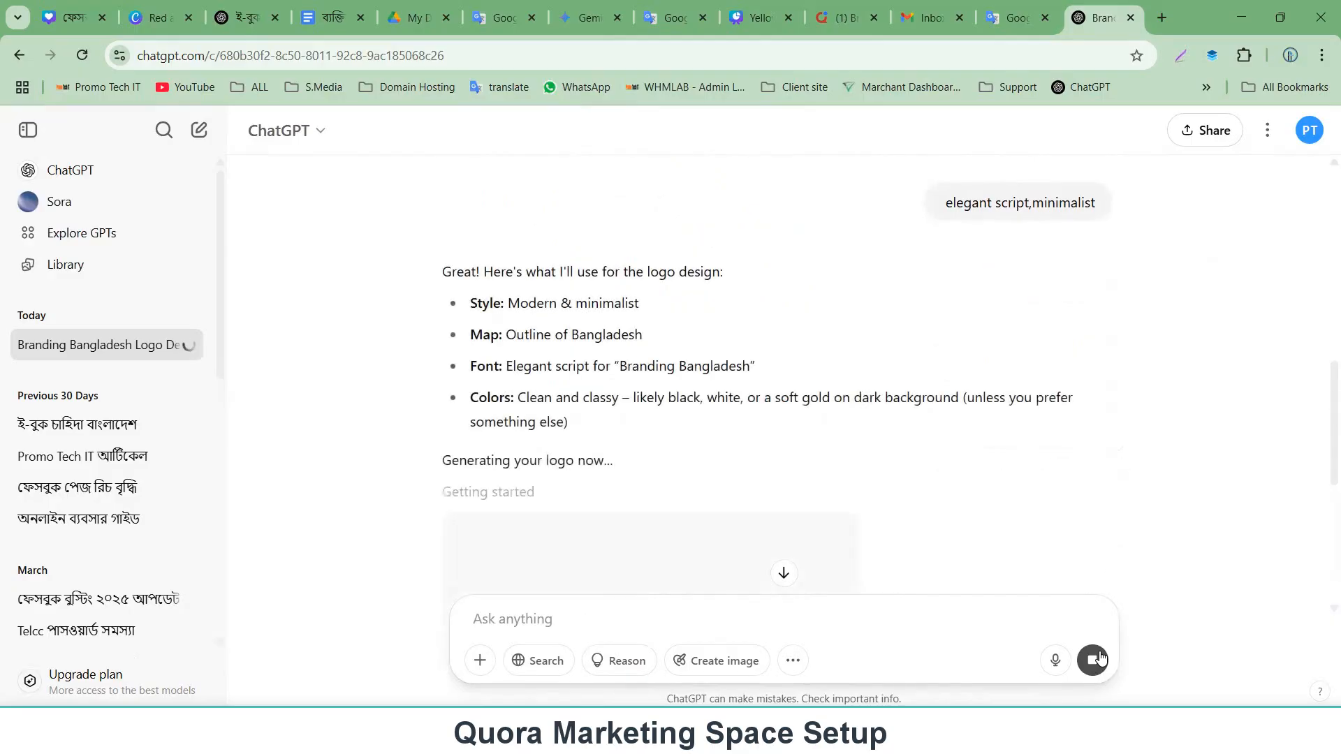
pyautogui.scroll(-4, 862, 524)
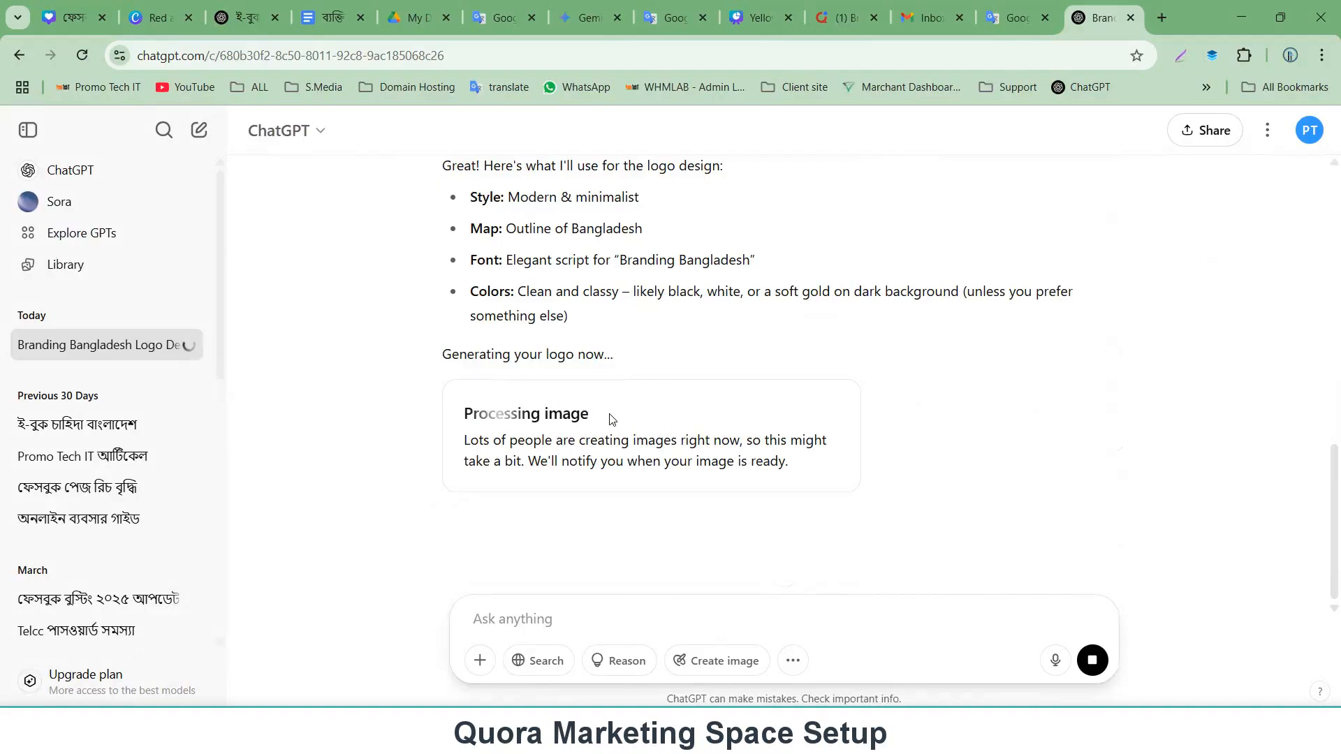
pyautogui.scroll(1, 610, 419)
pyautogui.scroll(-1, 609, 419)
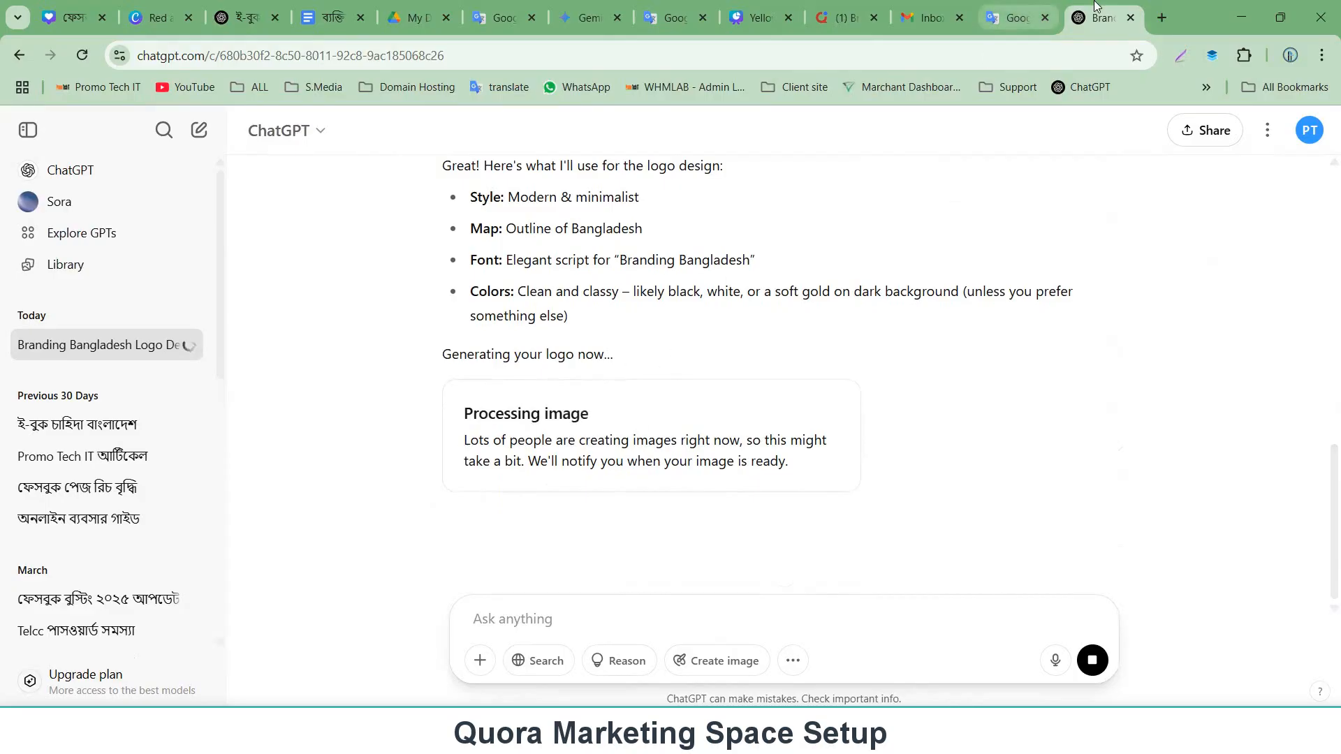
pyautogui.scroll(1, 542, 231)
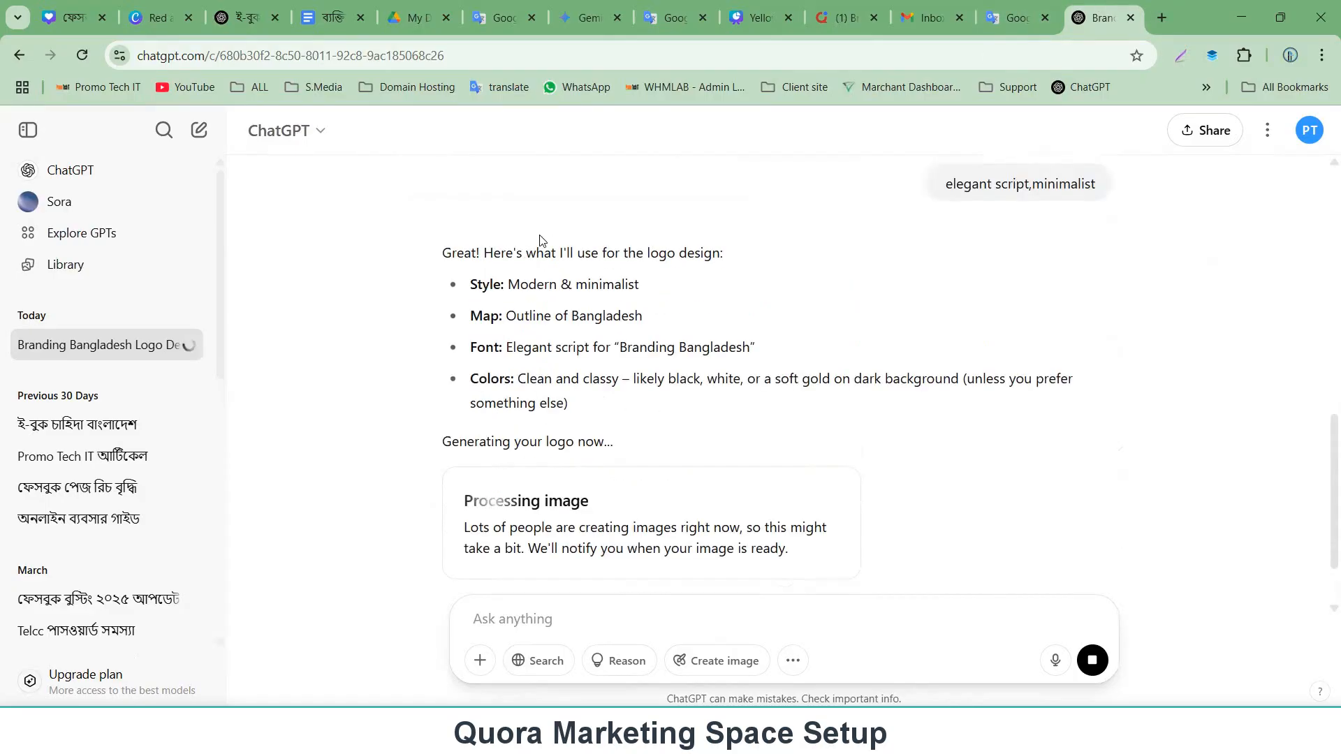
pyautogui.scroll(3, 638, 323)
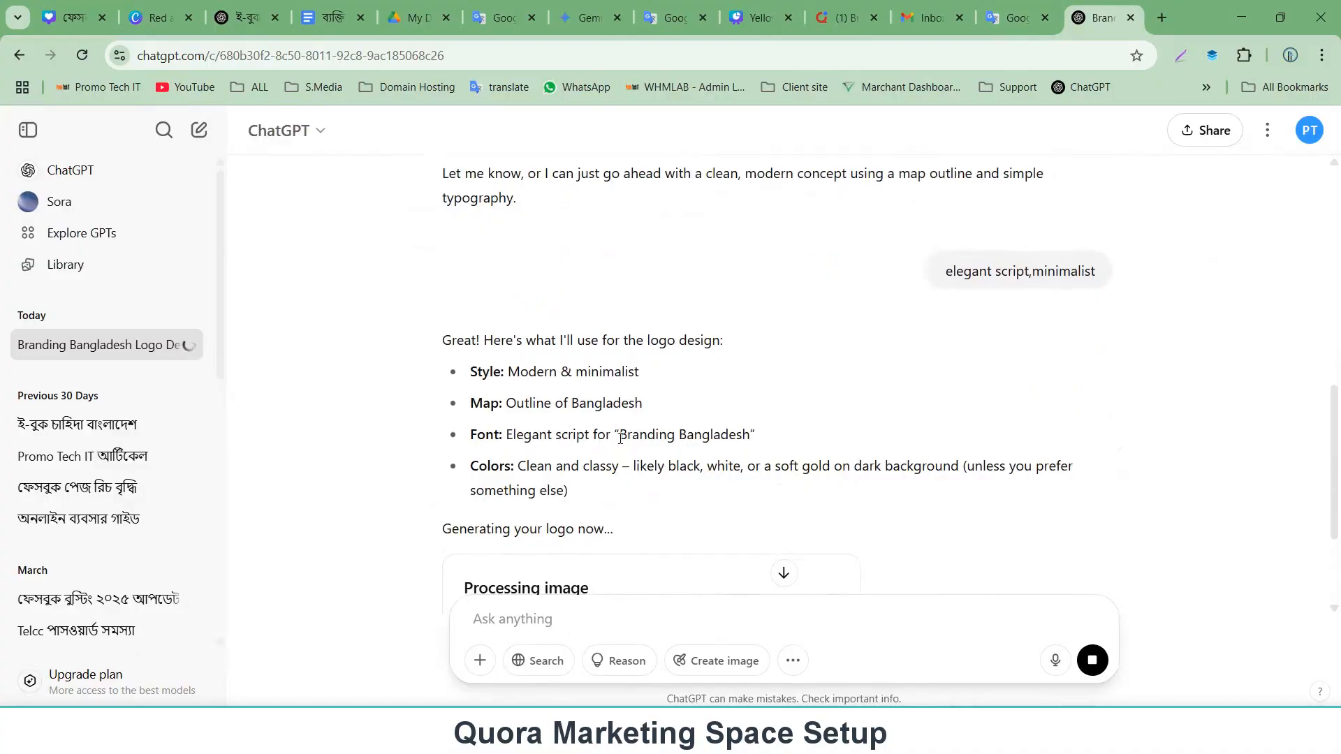
# Copy Branding Bangladesh from ChatGPT's answer and search Google Images for it in a new tab.
pyautogui.moveTo(620, 439); pyautogui.dragTo(751, 442)
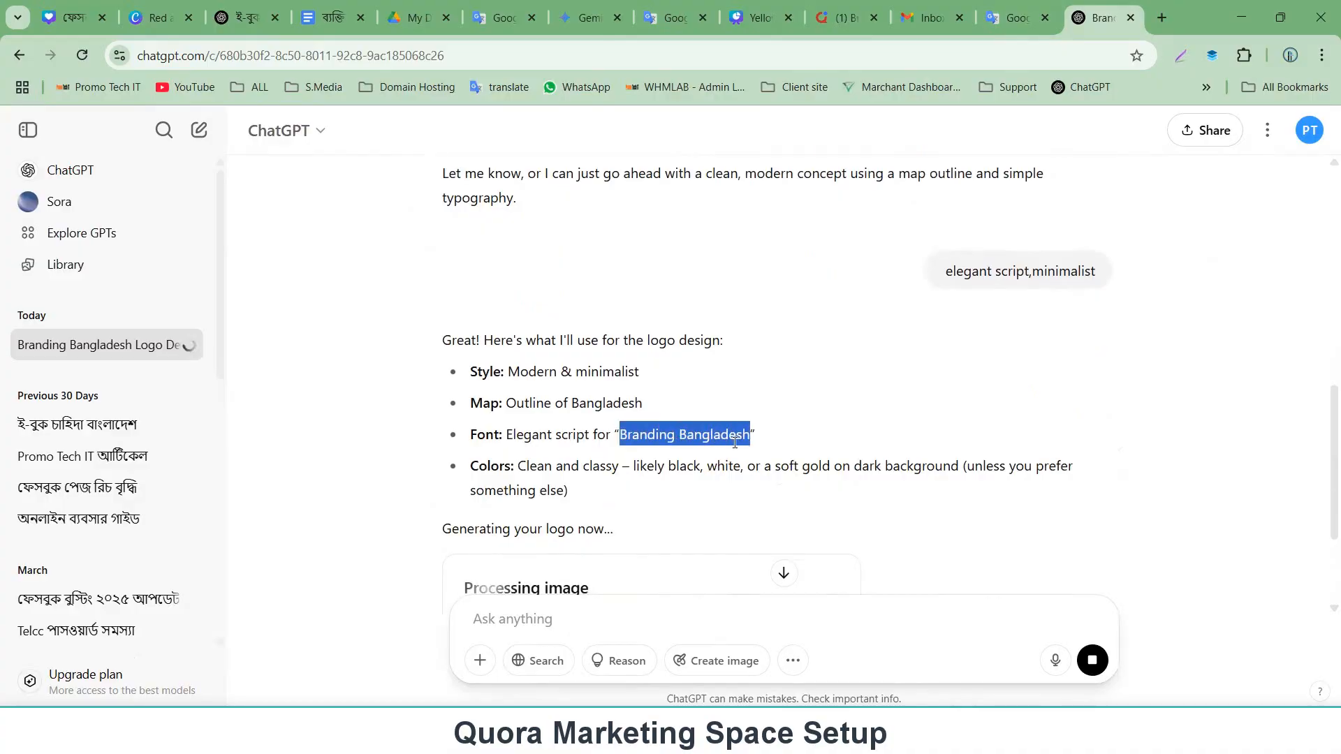
pyautogui.hotkey('ctrl', 't')
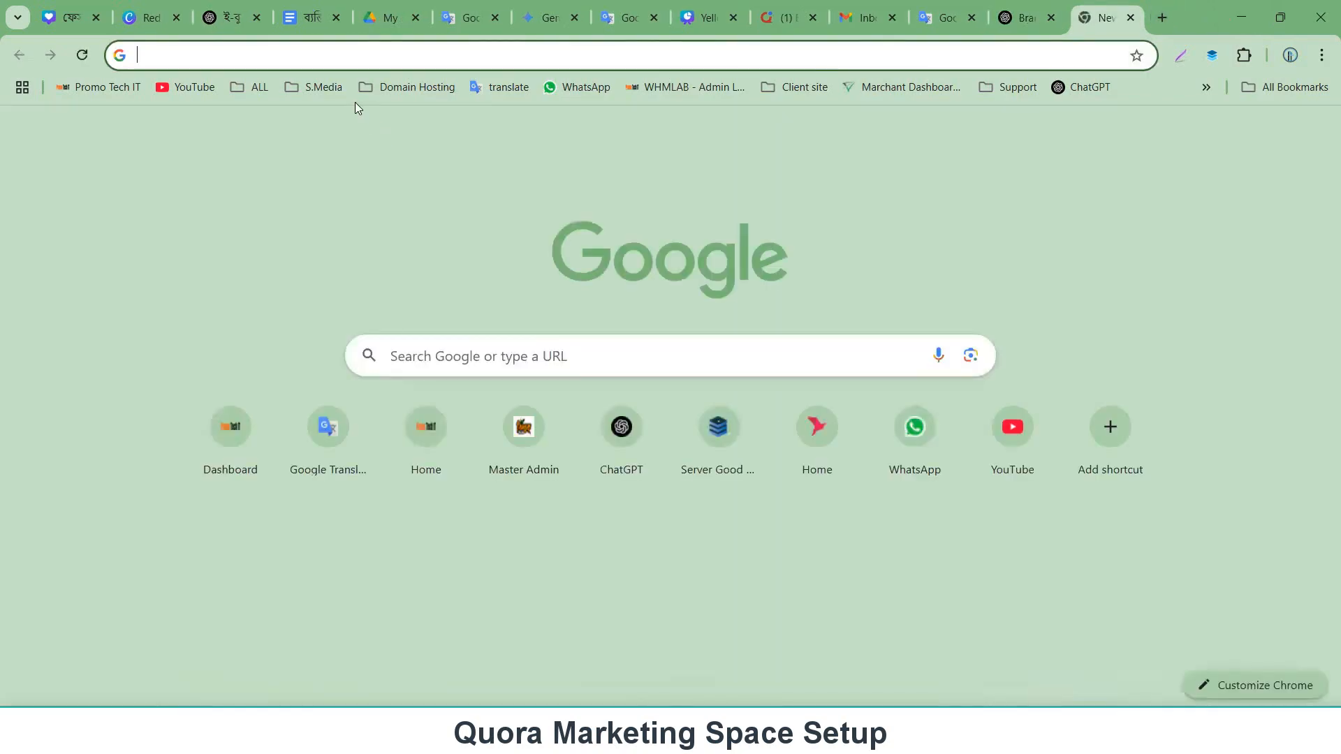
pyautogui.hotkey('ctrl', 'v')
pyautogui.press('Return')
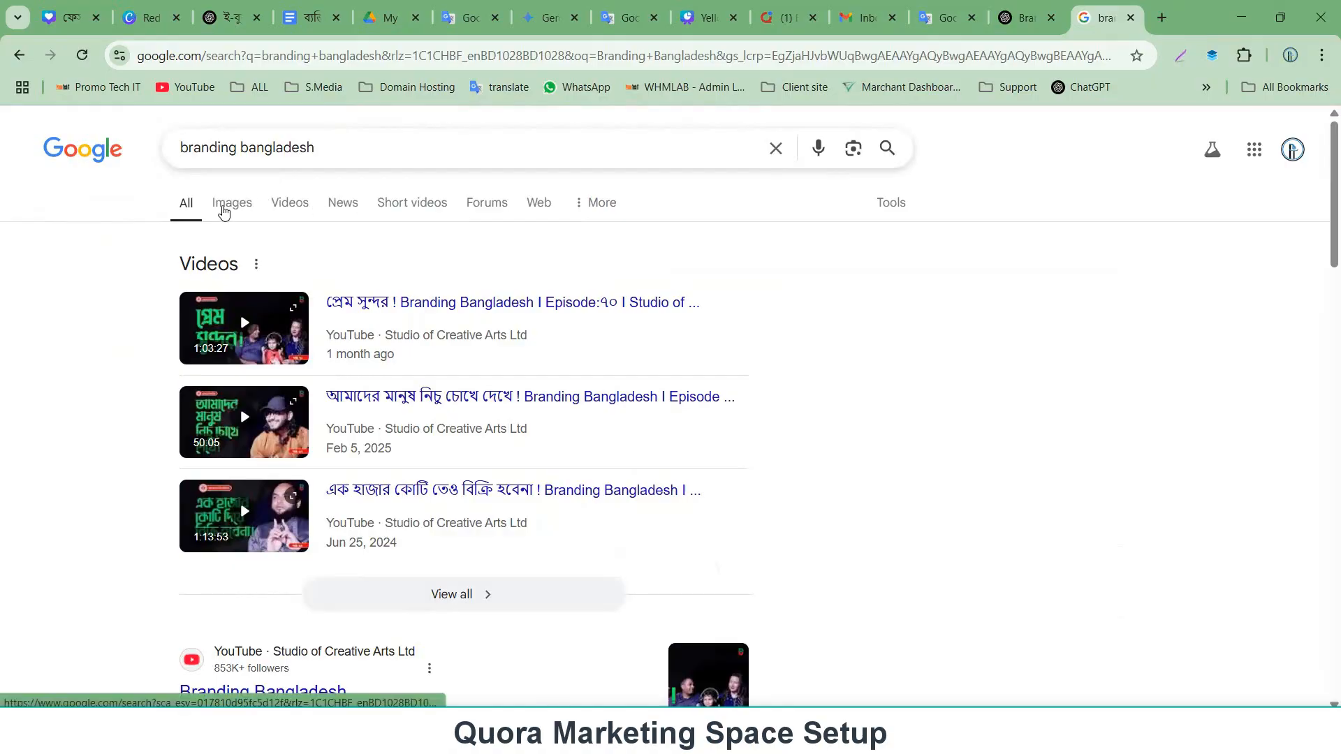
pyautogui.click(224, 210)
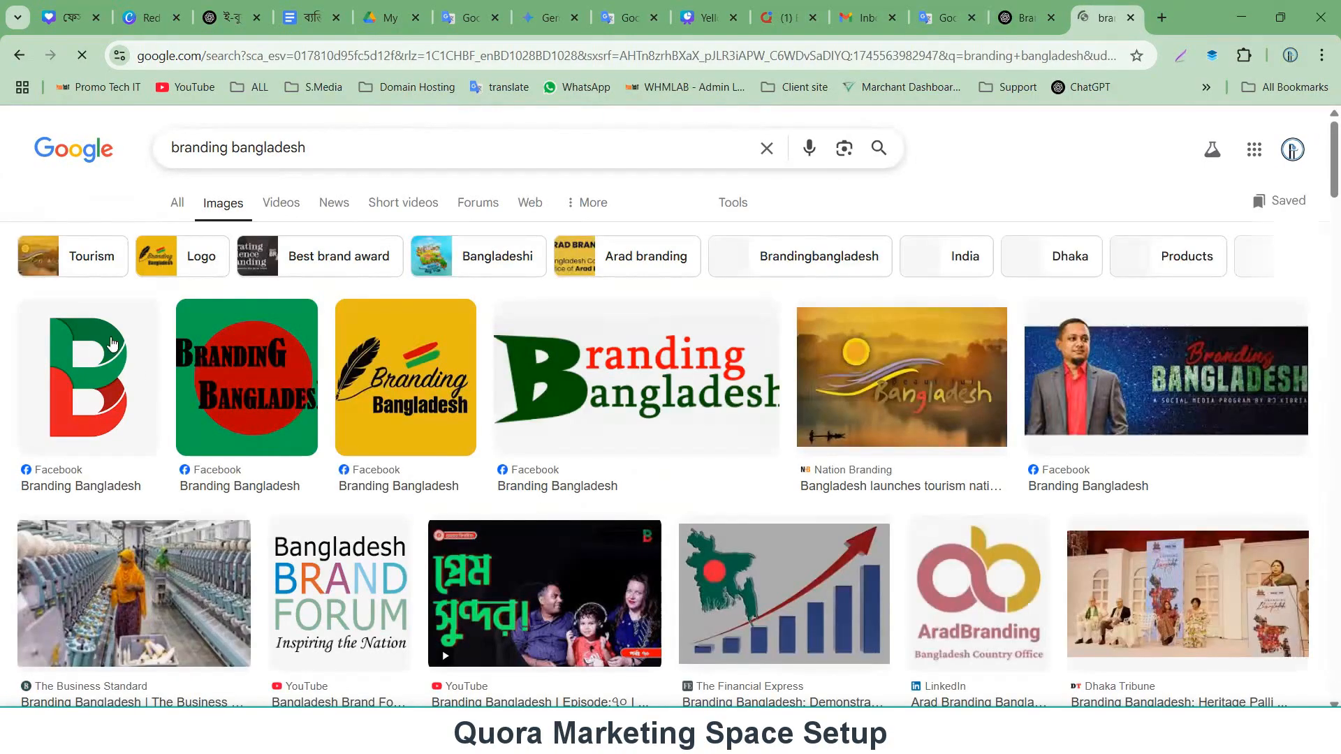
# Browse the branding bangladesh image results for existing logo designs.
pyautogui.scroll(-1, 596, 354)
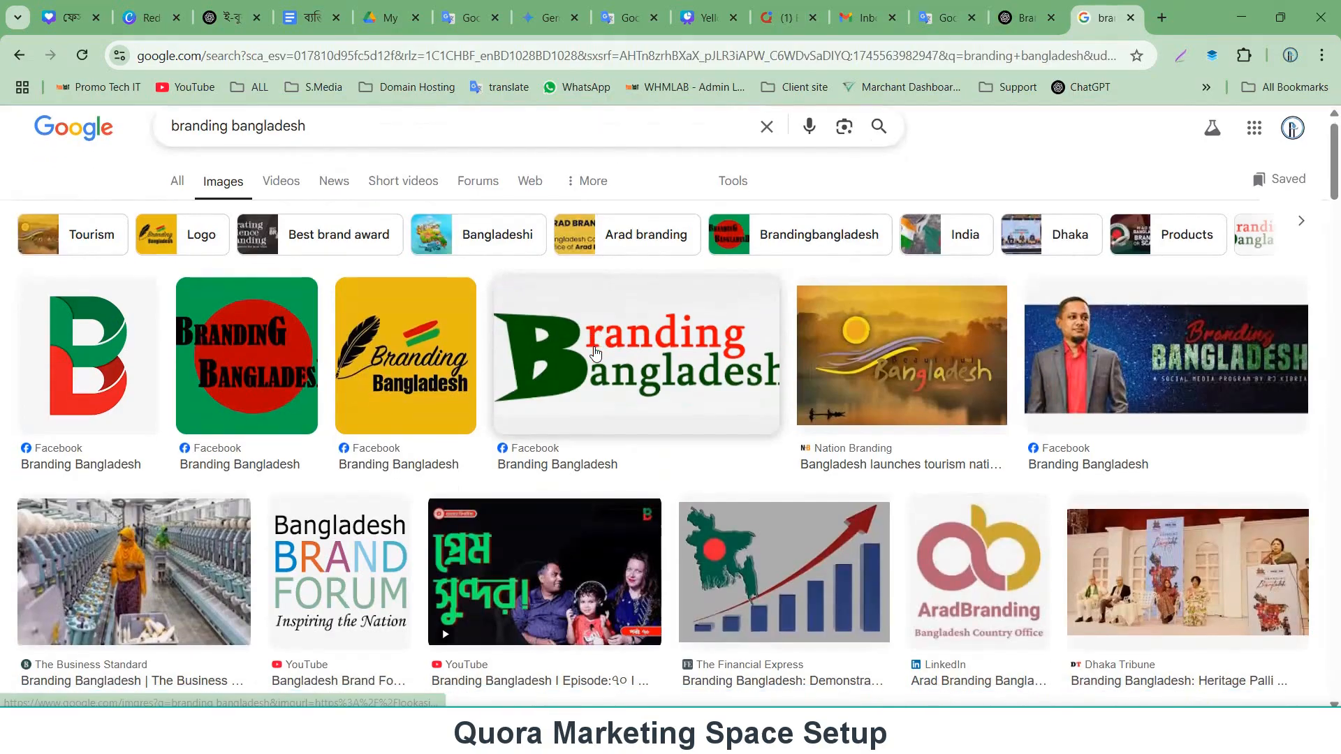
pyautogui.scroll(-3, 593, 354)
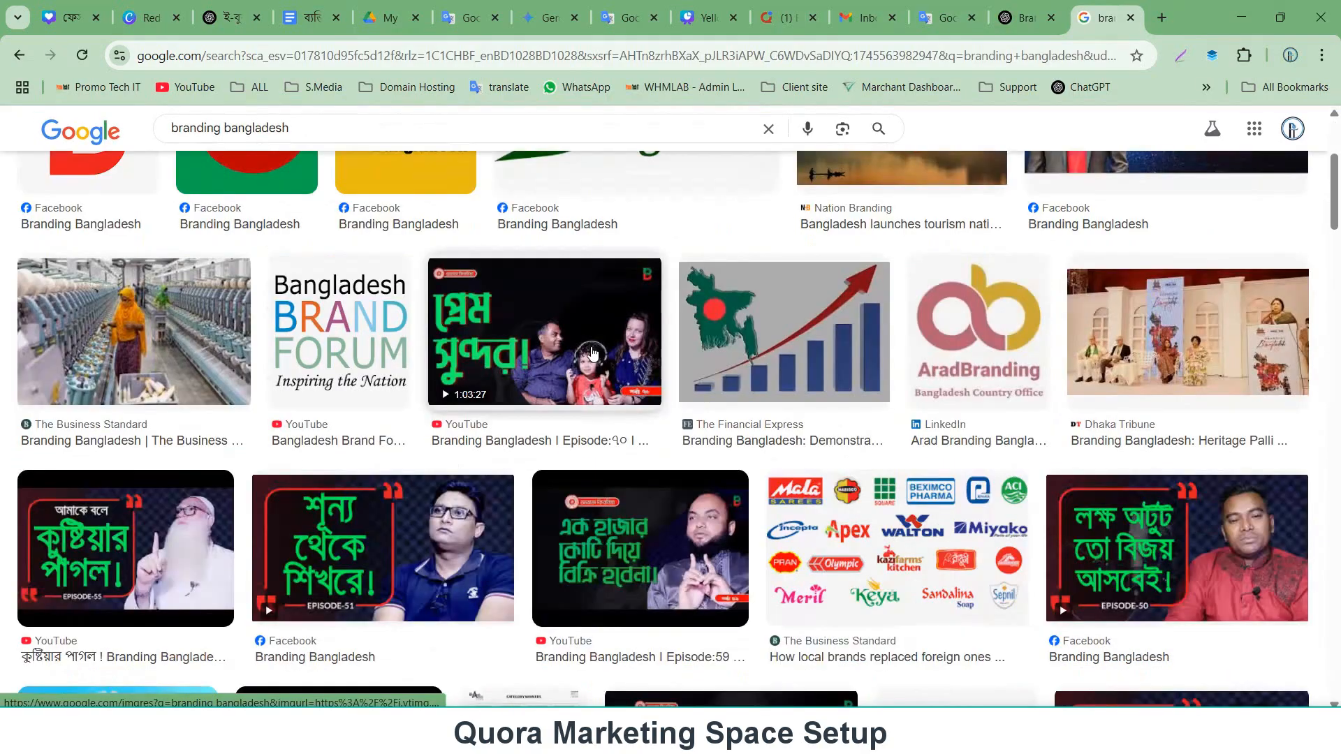
pyautogui.scroll(-8, 592, 353)
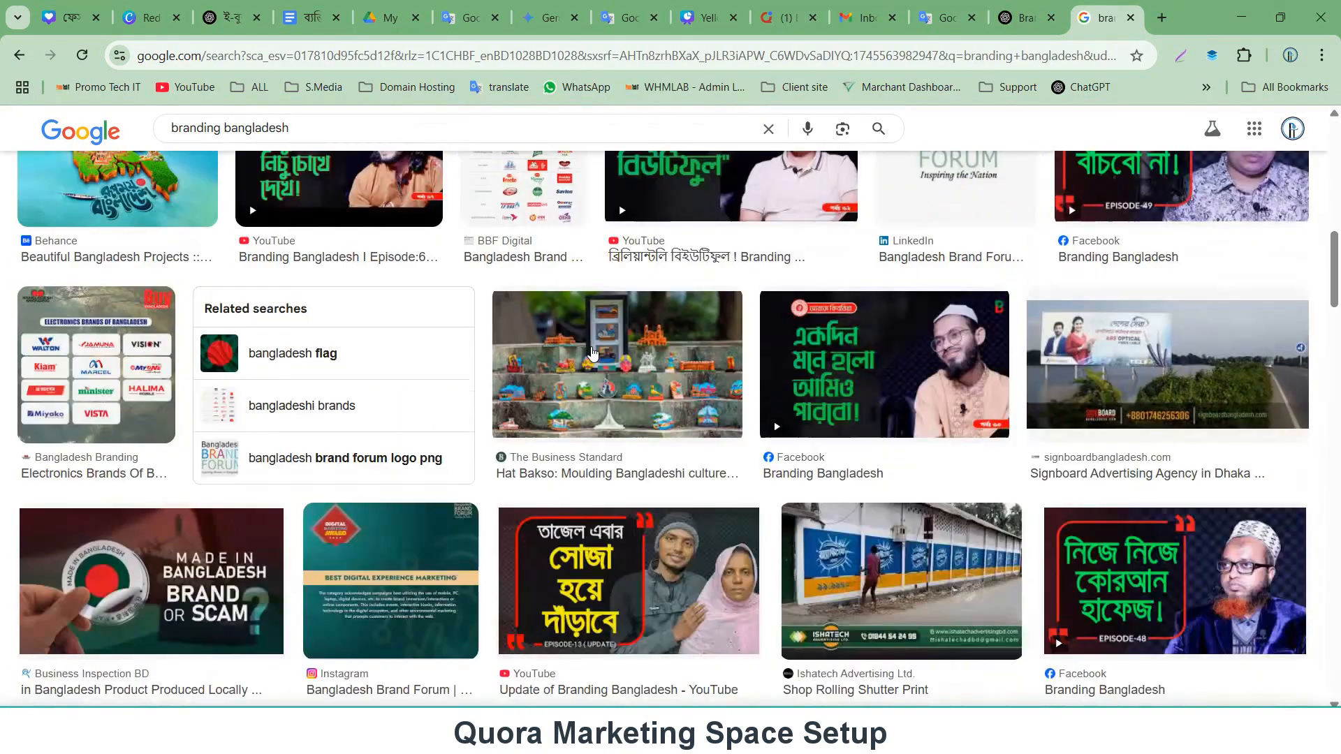
pyautogui.scroll(-5, 592, 354)
pyautogui.scroll(4, 593, 352)
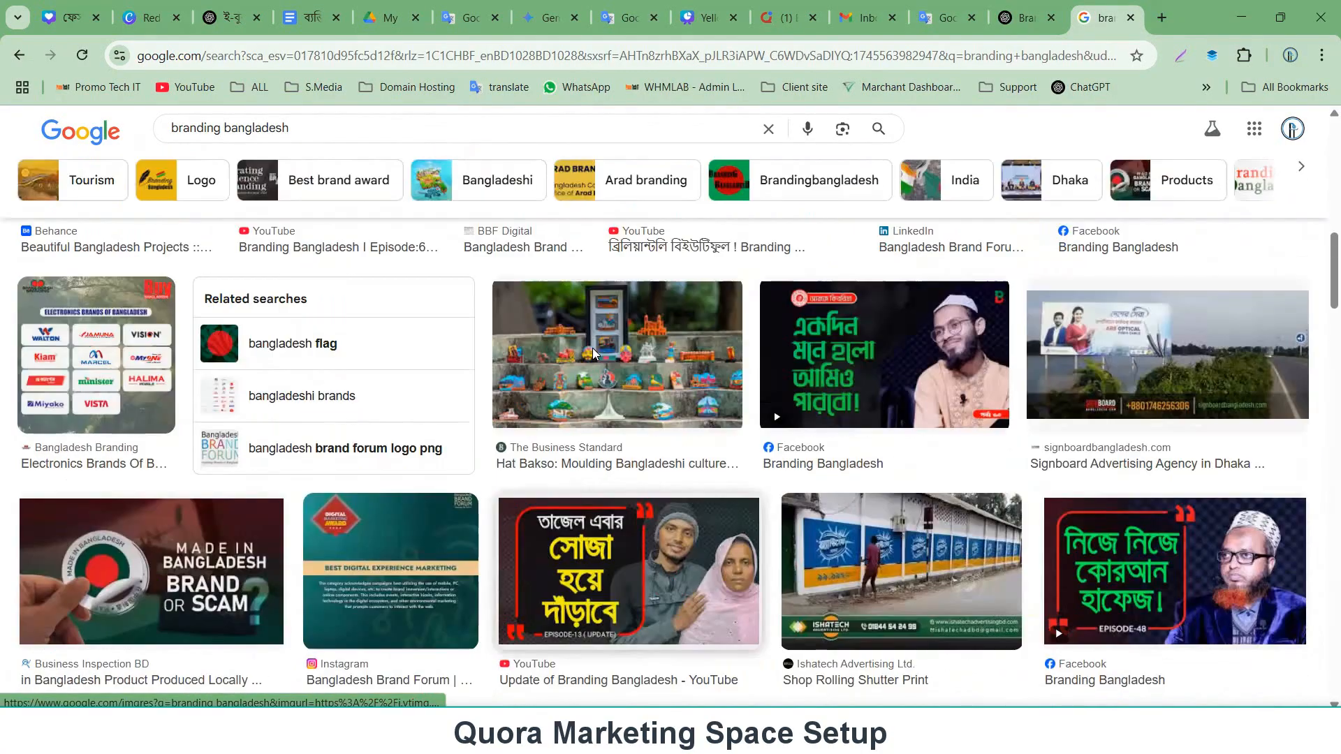
pyautogui.scroll(10, 593, 354)
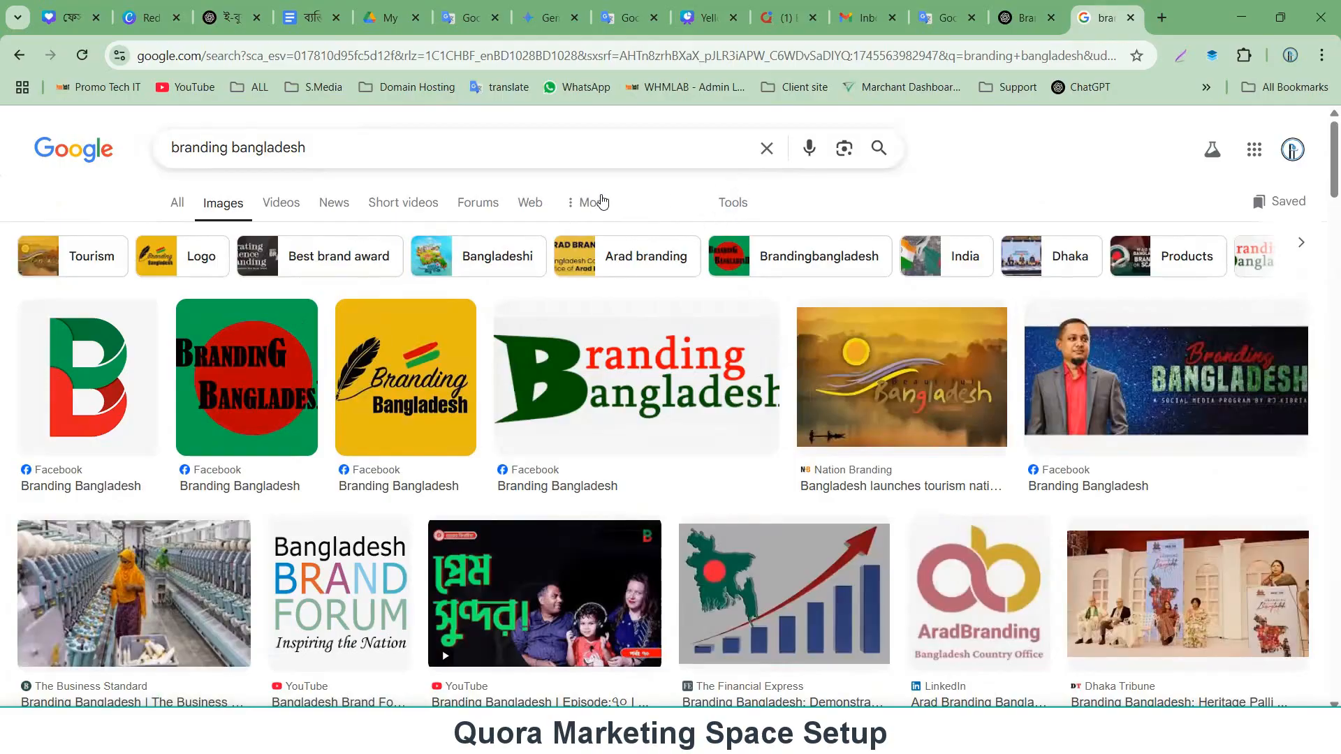
pyautogui.scroll(-3, 510, 312)
pyautogui.scroll(3, 98, 384)
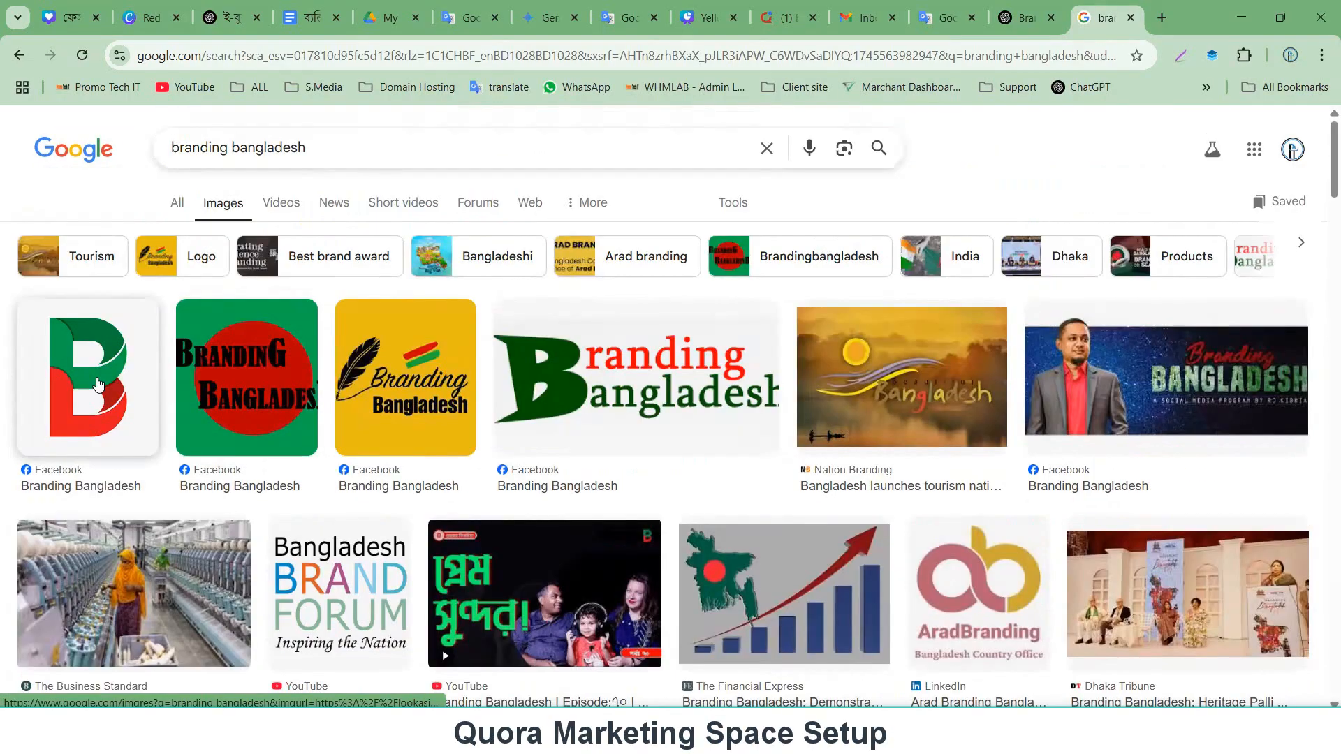
# Save the green-and-red B logo image from the results to the Downloads folder.
pyautogui.click(98, 384)
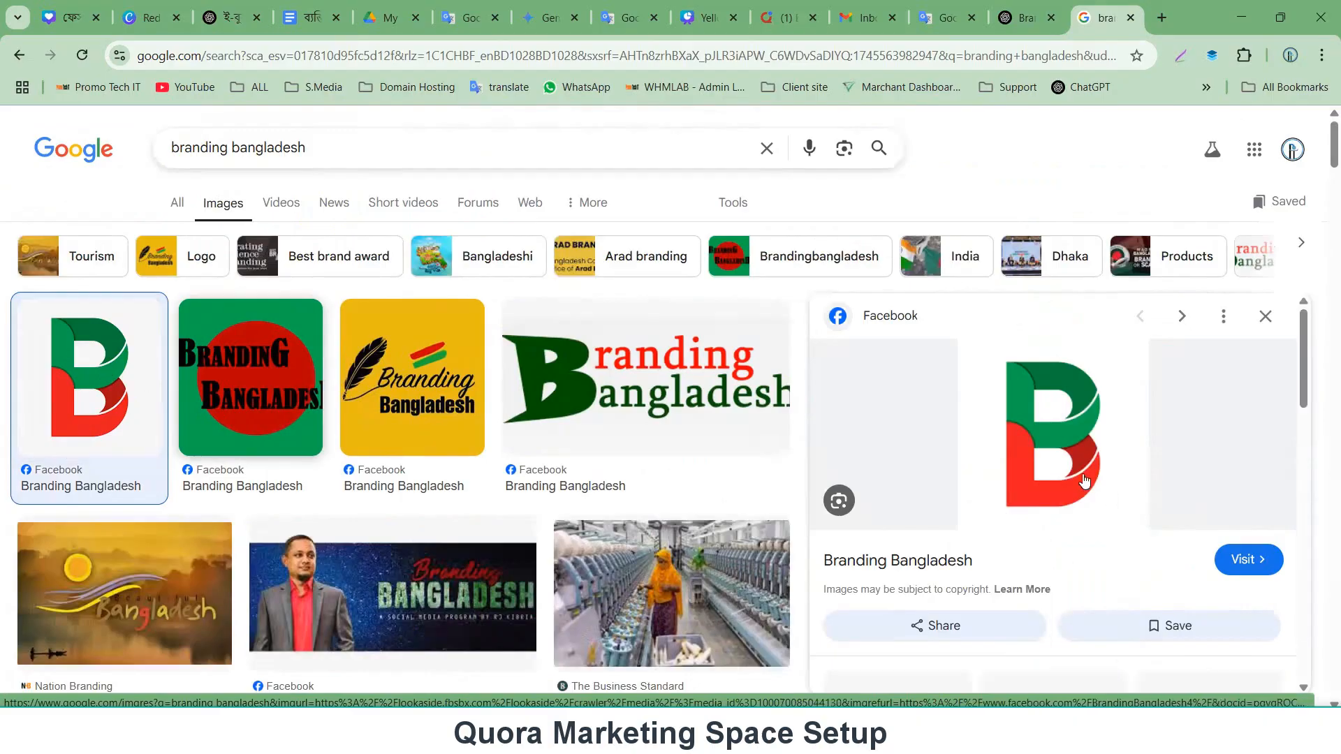
pyautogui.click(1041, 416)
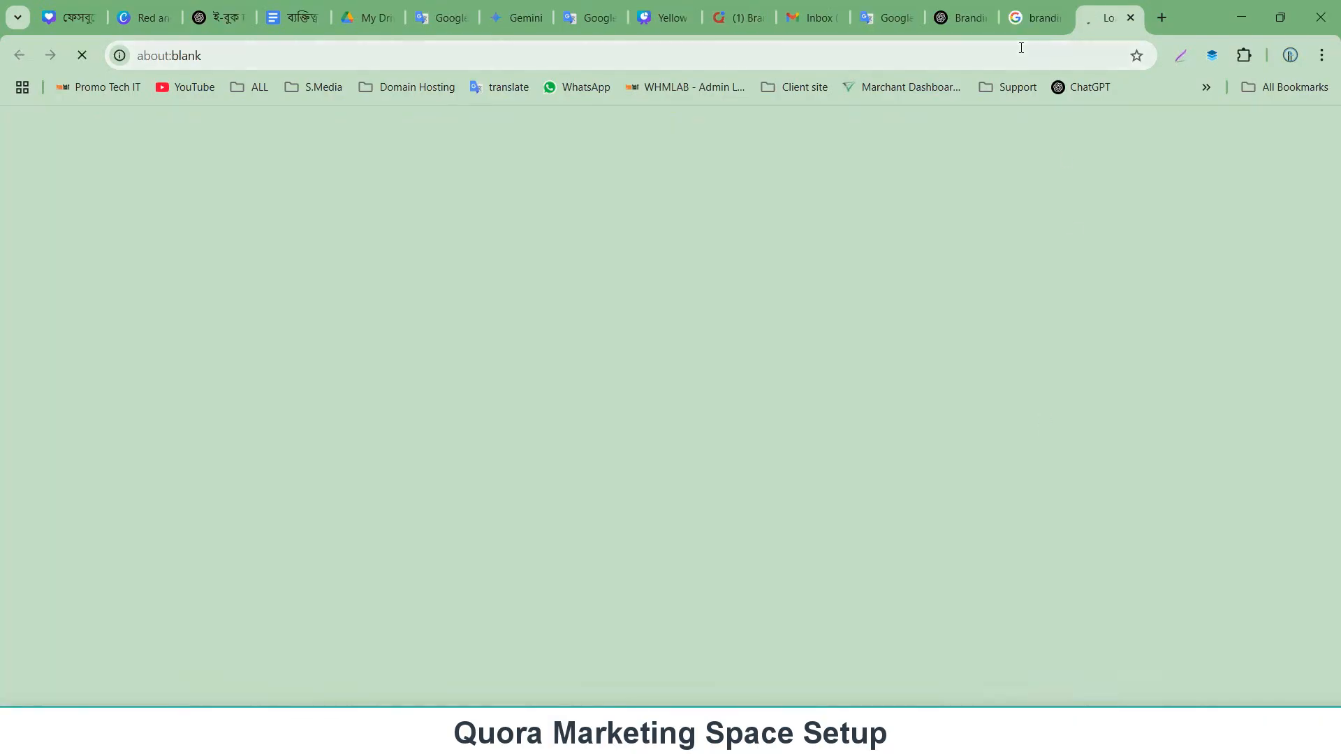
pyautogui.click(1039, 19)
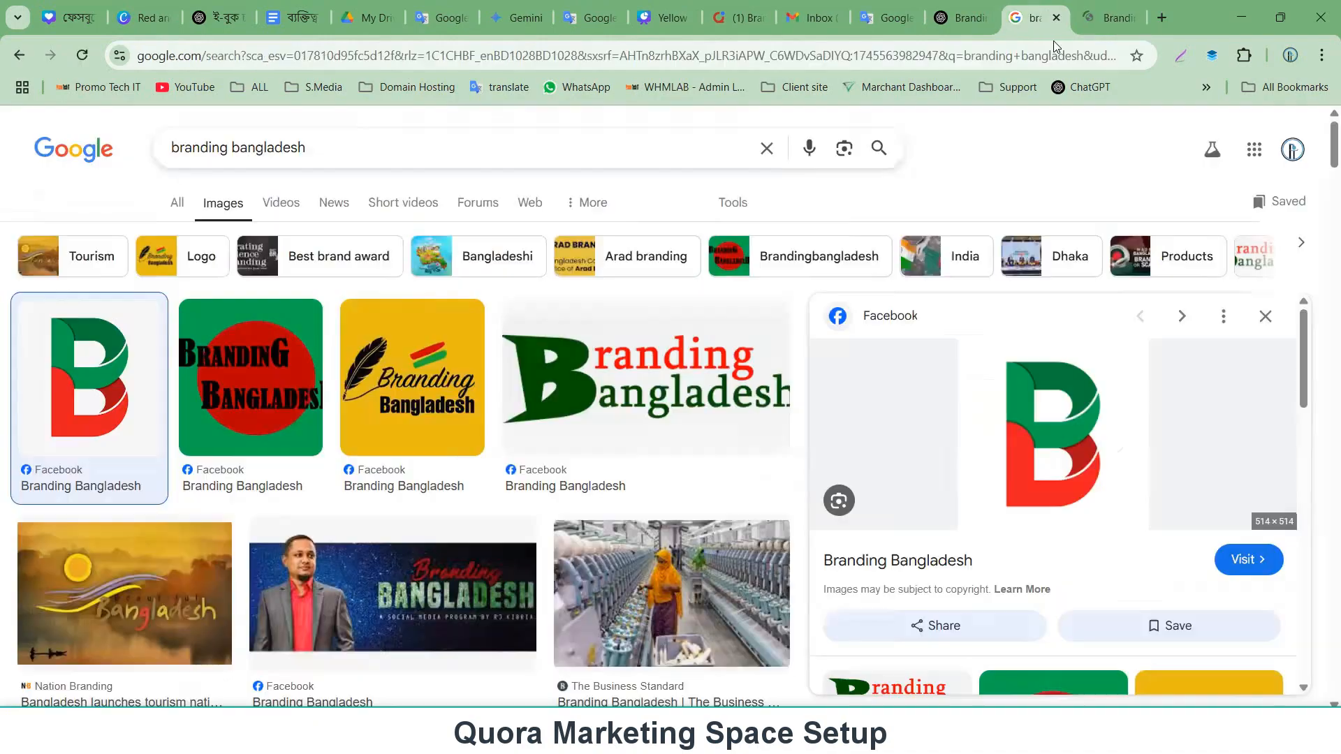
pyautogui.rightClick(1046, 414)
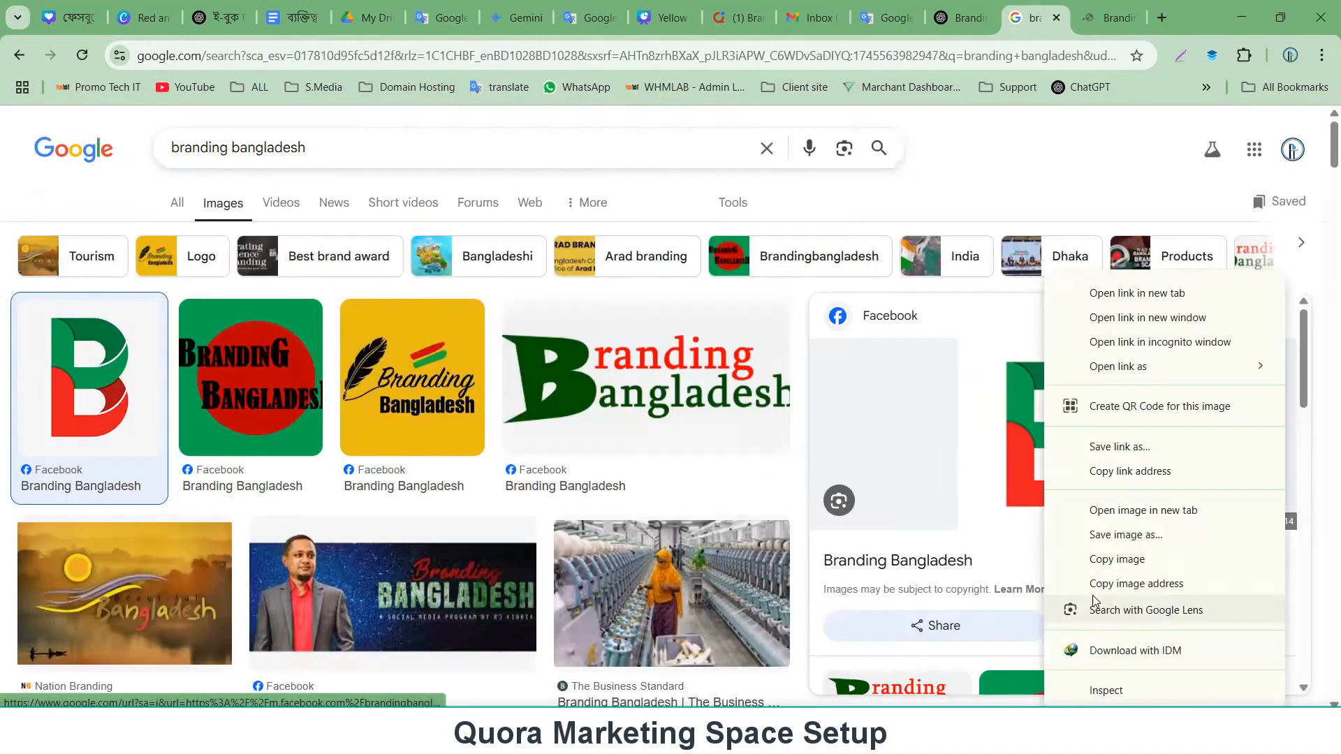
pyautogui.click(1112, 542)
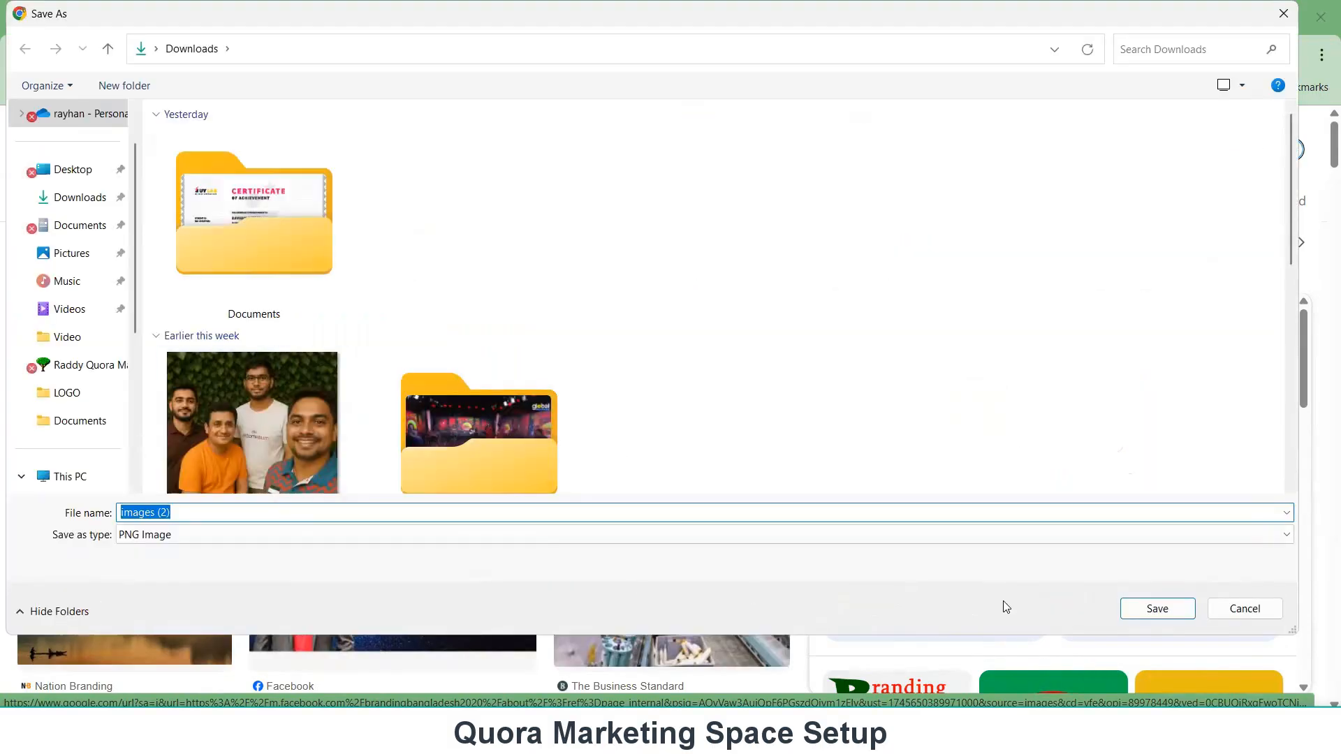
pyautogui.click(1133, 610)
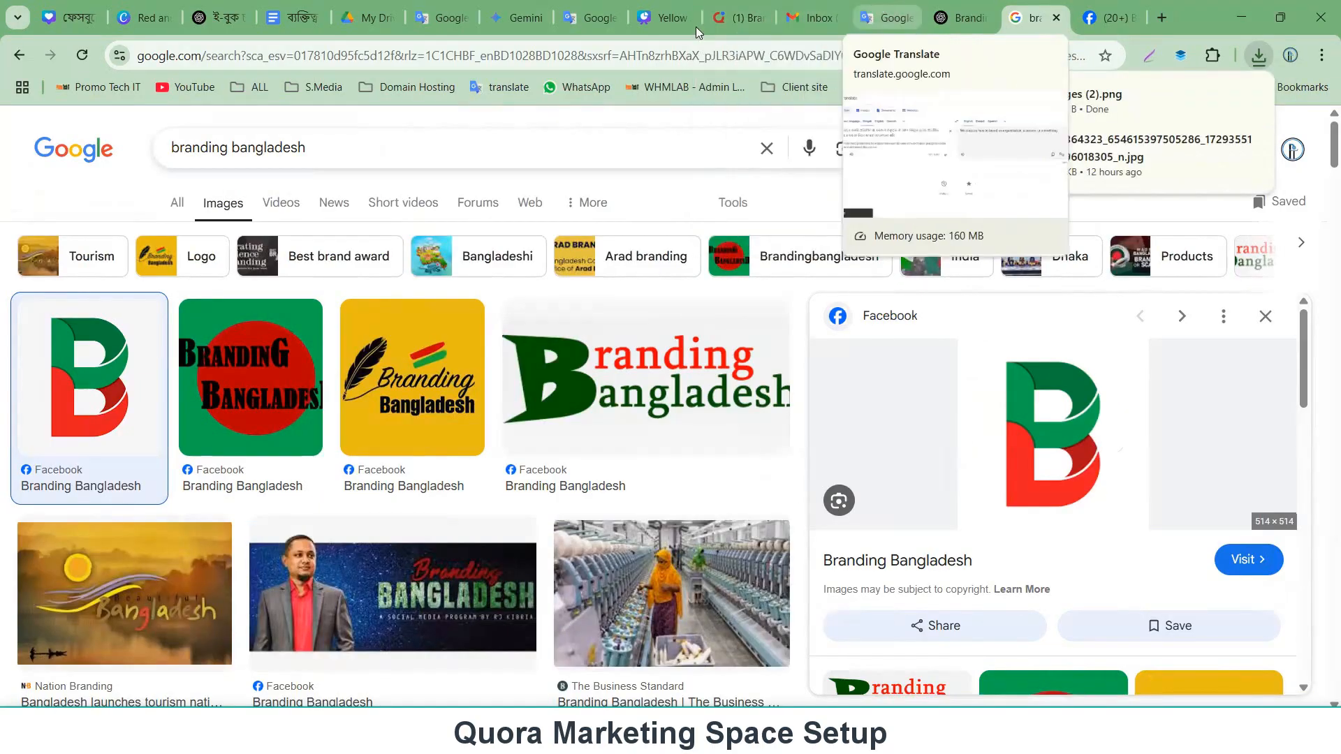
# Refresh the Branding Bangladesh Space page and open the details editor in its About section.
pyautogui.click(737, 18)
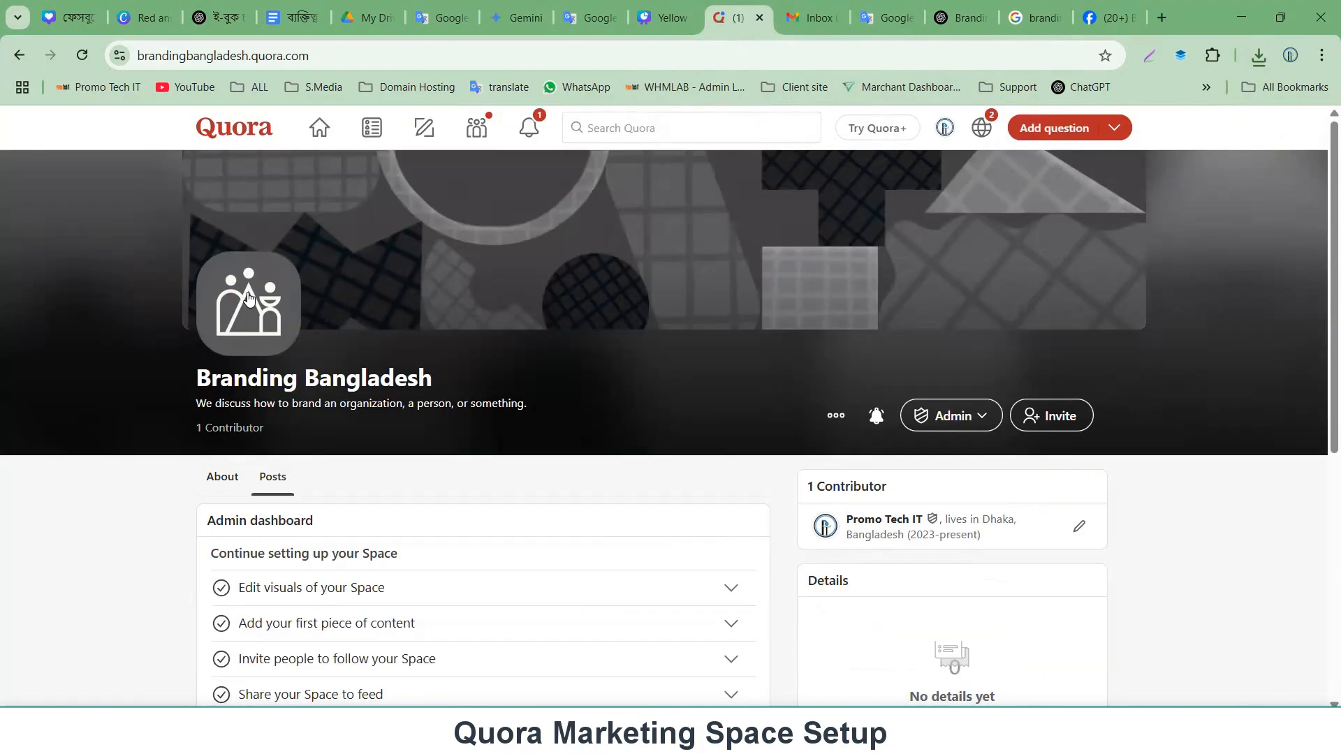
pyautogui.press('F5')
pyautogui.scroll(-1, 244, 320)
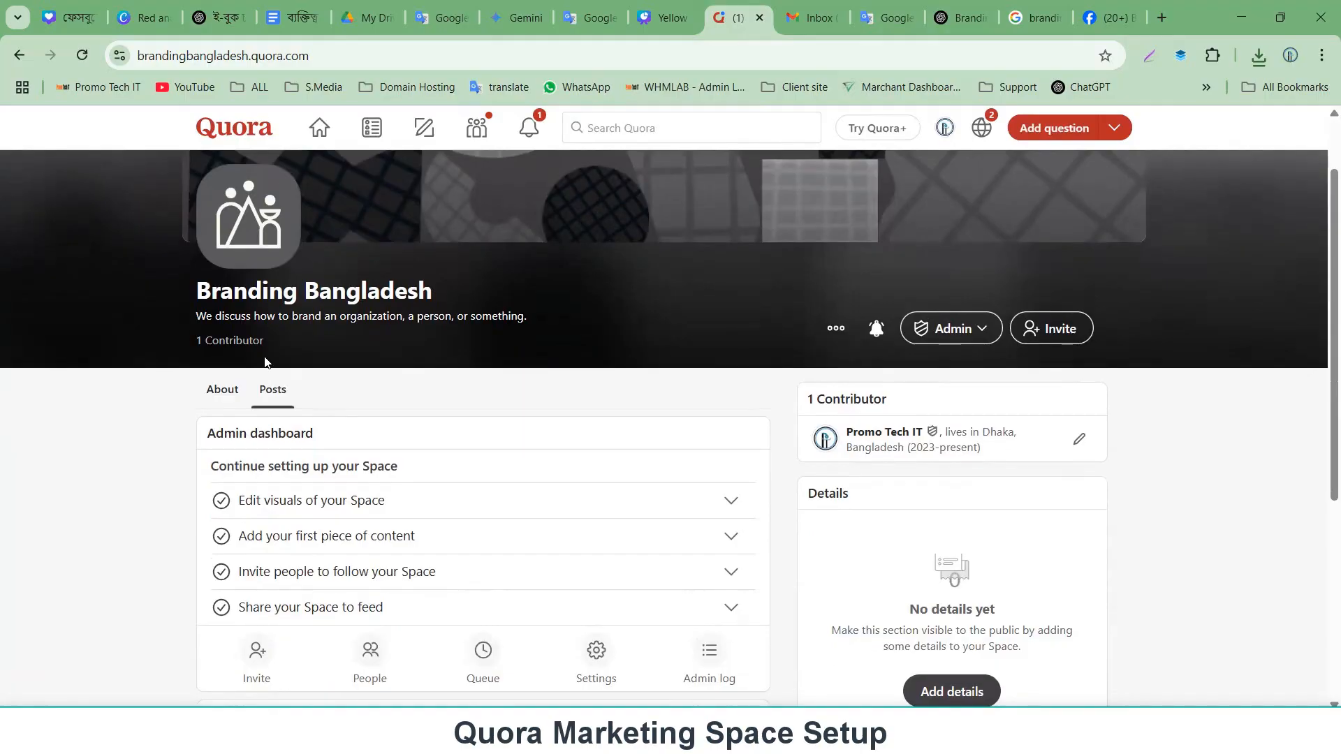
pyautogui.click(222, 390)
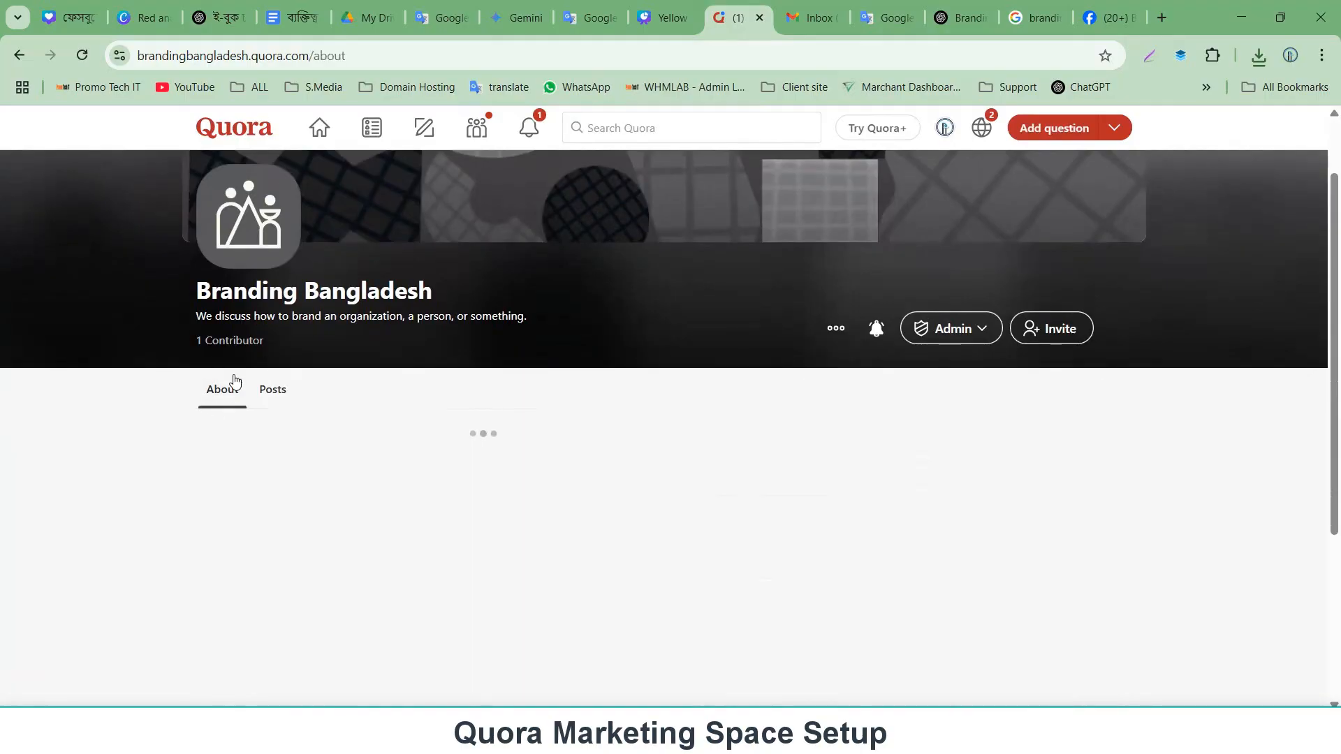
pyautogui.scroll(-3, 234, 398)
pyautogui.scroll(2, 233, 398)
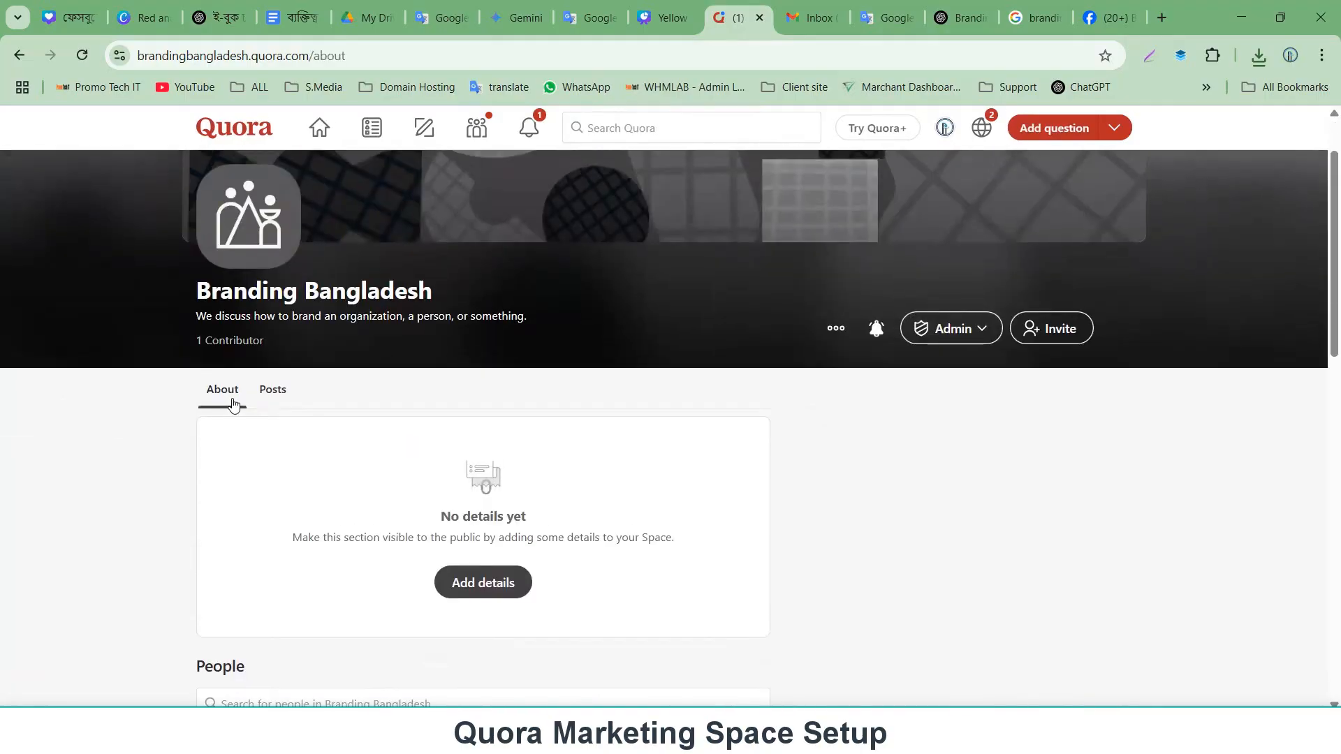
pyautogui.scroll(-4, 233, 398)
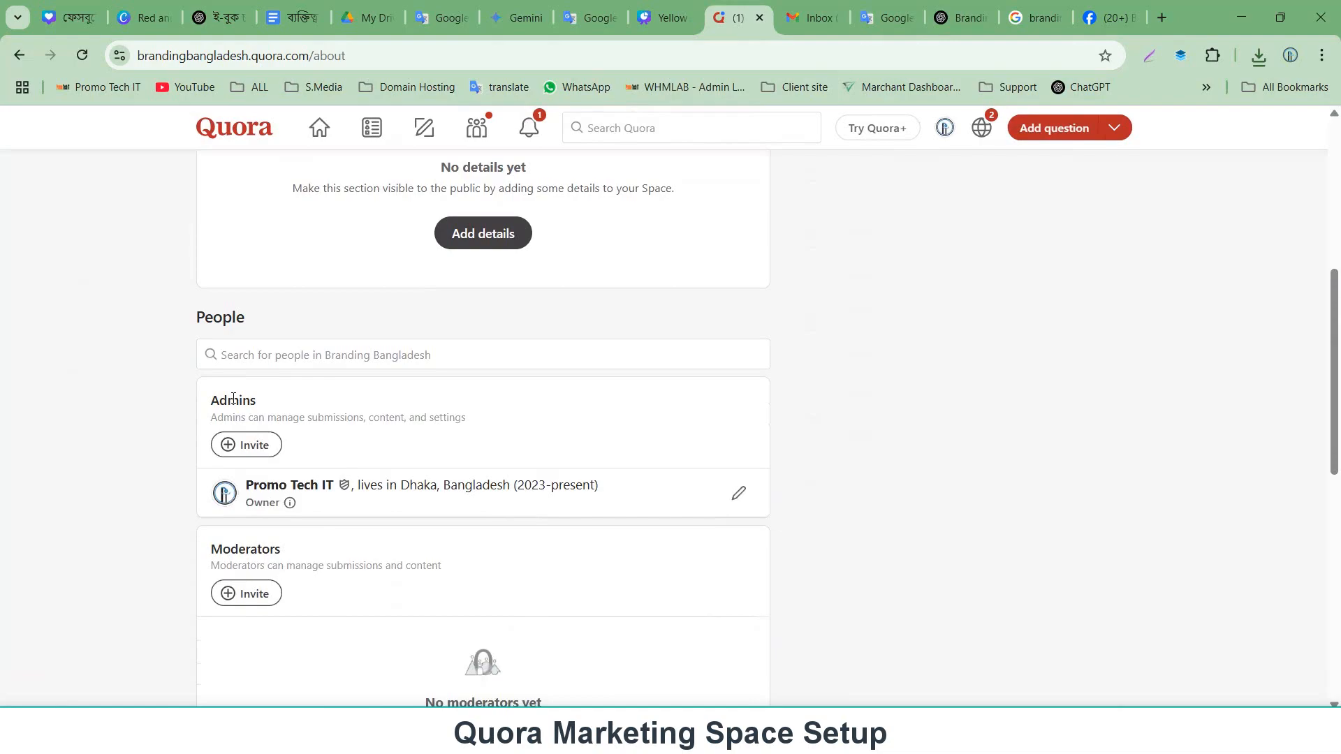
pyautogui.scroll(-1, 324, 515)
pyautogui.scroll(6, 314, 500)
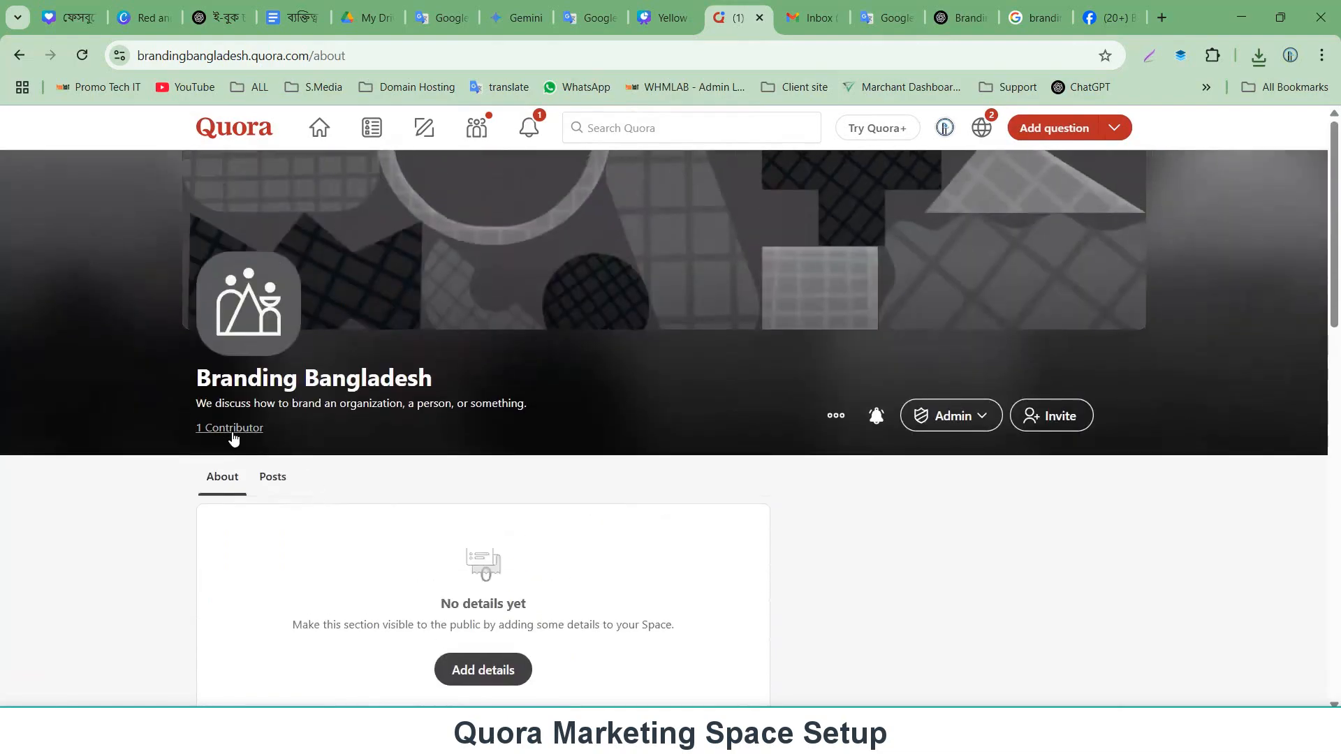
pyautogui.scroll(-1, 254, 455)
pyautogui.scroll(-2, 243, 448)
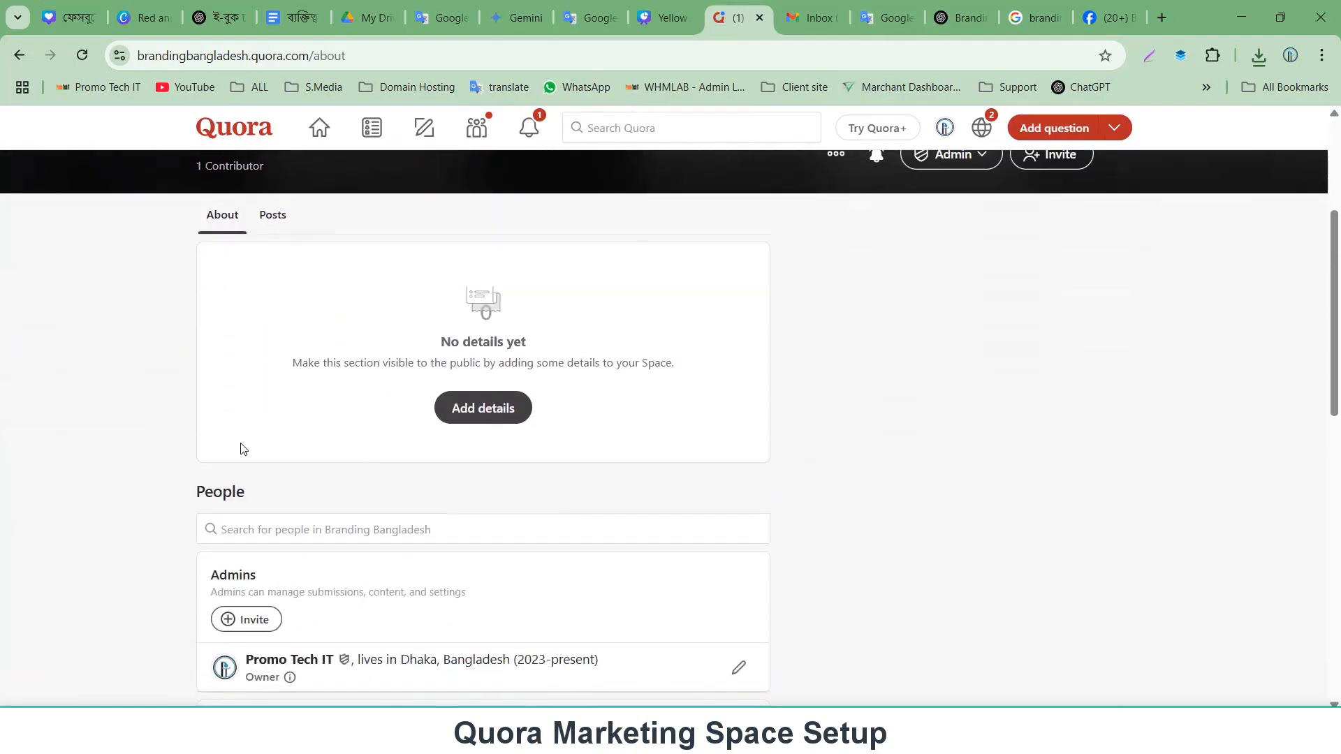
pyautogui.click(491, 419)
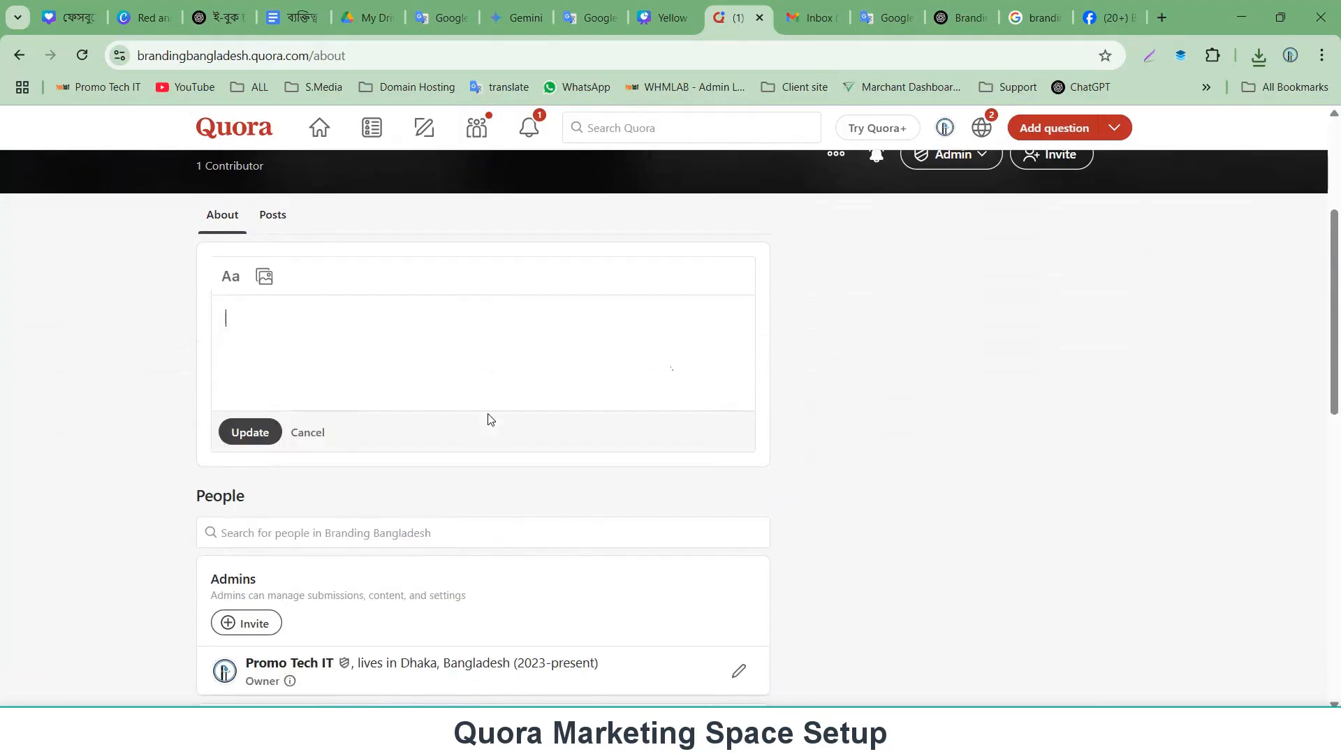
# Copy the English translation and paste 'We discuss how to brand an organization, a person, or something.' into the About details.
pyautogui.scroll(2, 180, 349)
pyautogui.scroll(-2, 180, 349)
pyautogui.scroll(1, 285, 342)
pyautogui.click(878, 8)
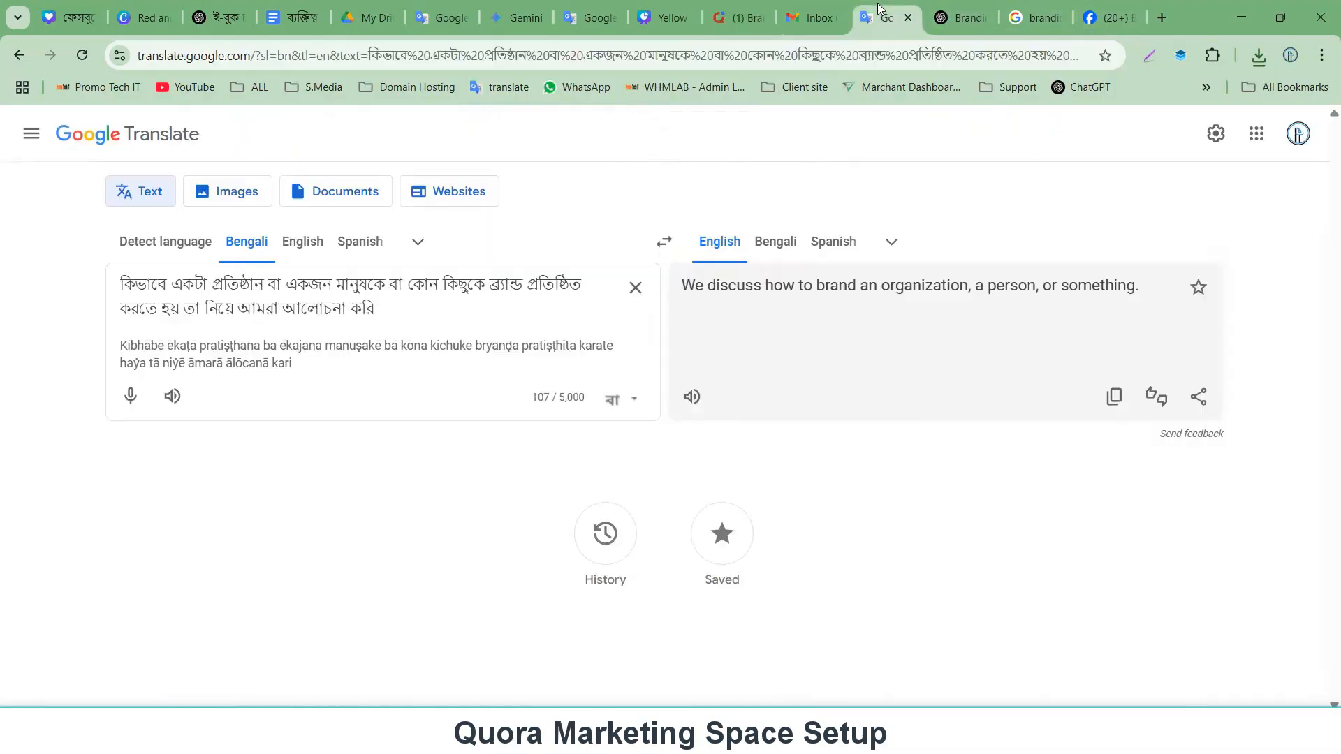
pyautogui.click(1114, 397)
pyautogui.click(743, 6)
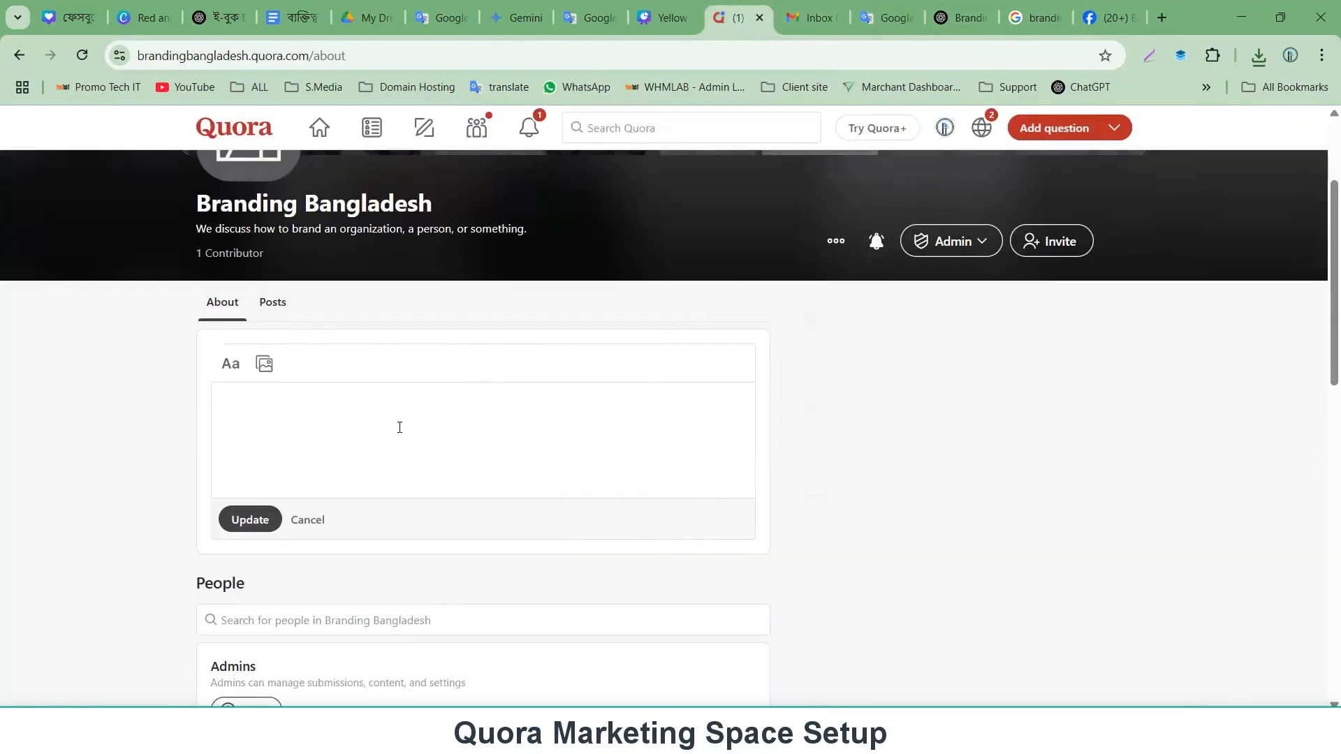
pyautogui.hotkey('ctrl', 'v')
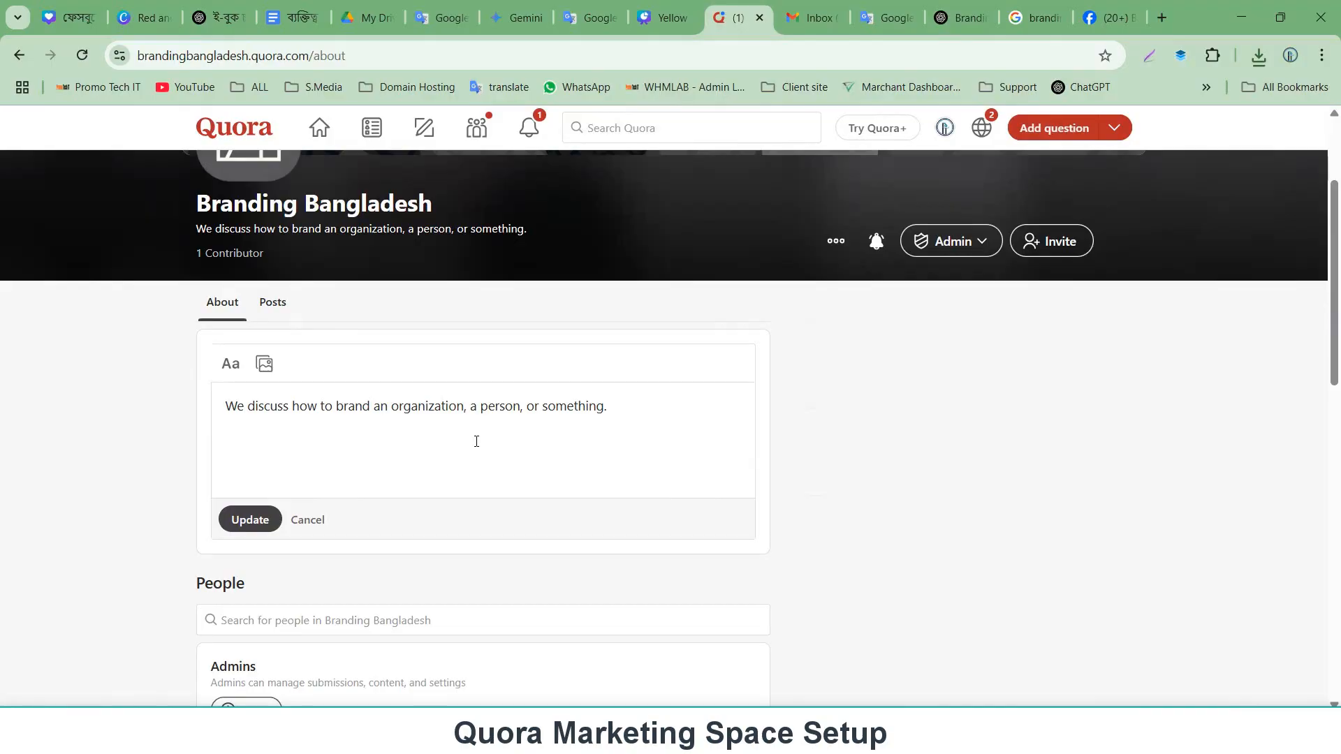
pyautogui.scroll(-3, 400, 419)
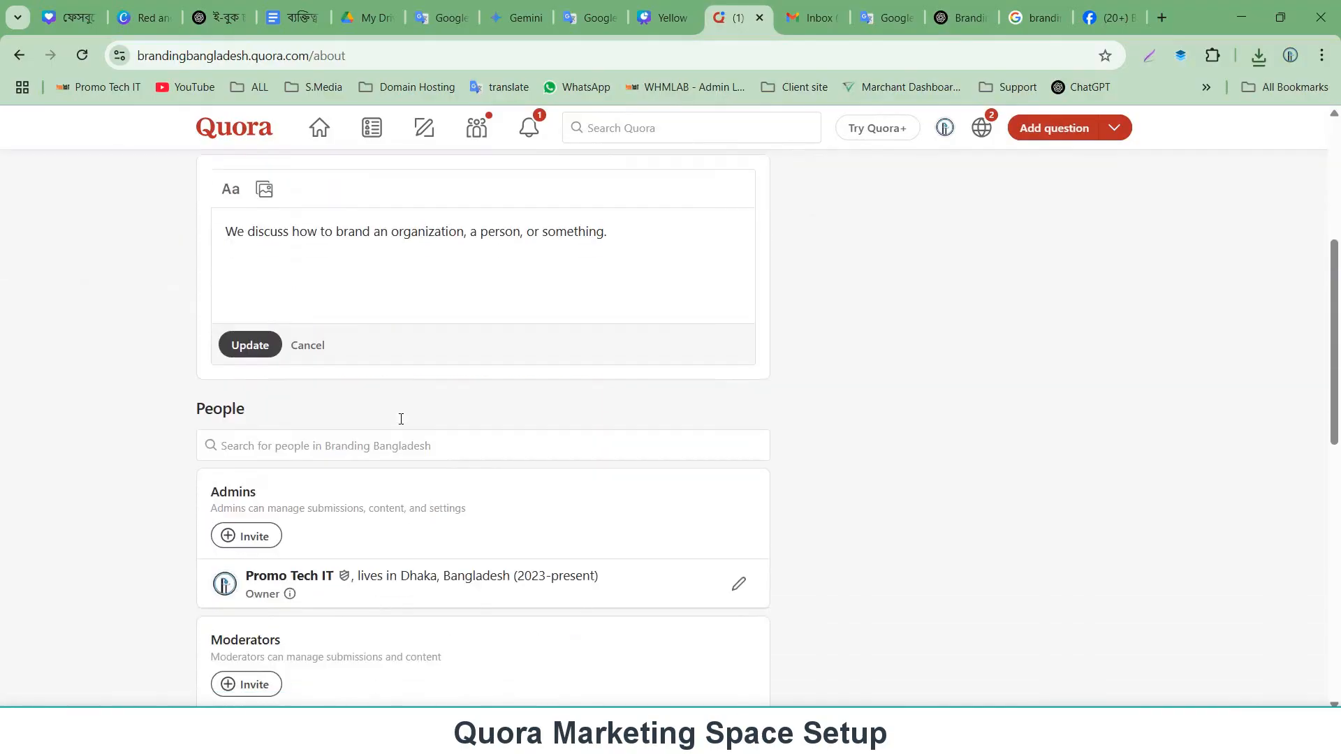
pyautogui.click(243, 537)
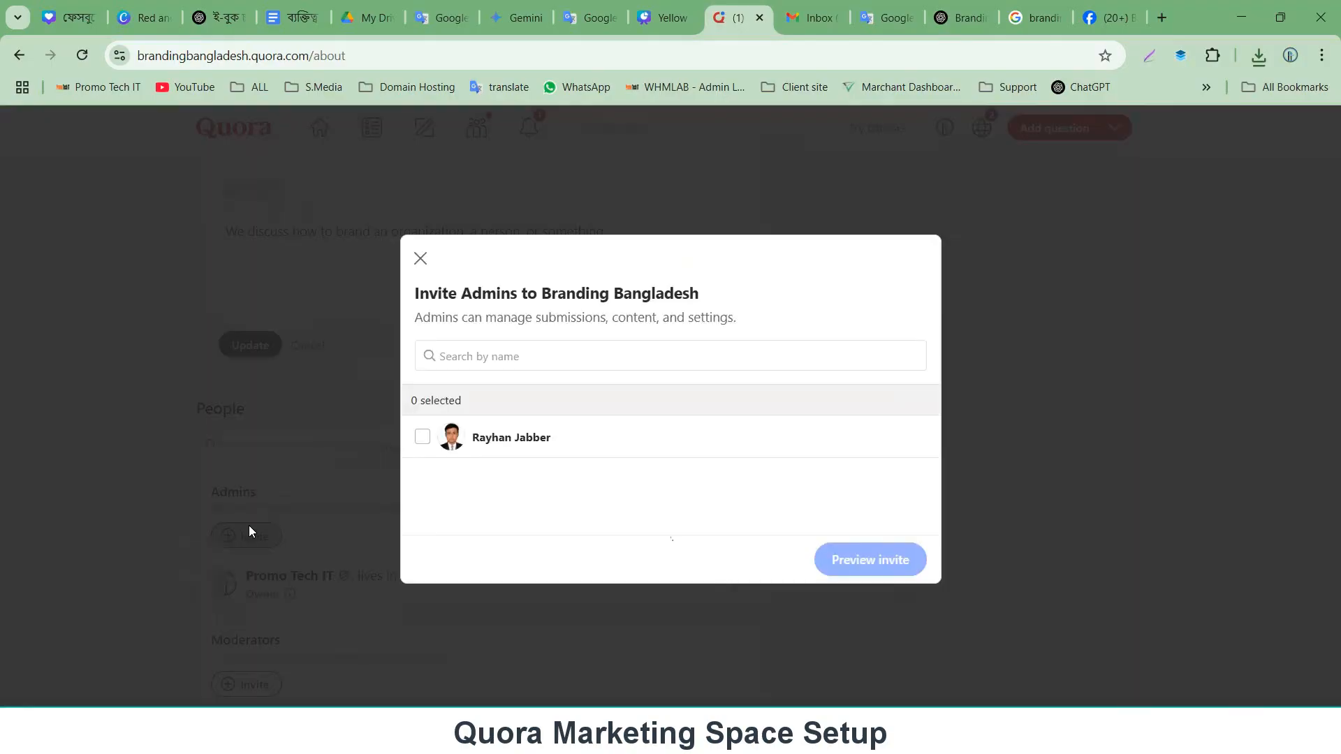
pyautogui.click(420, 259)
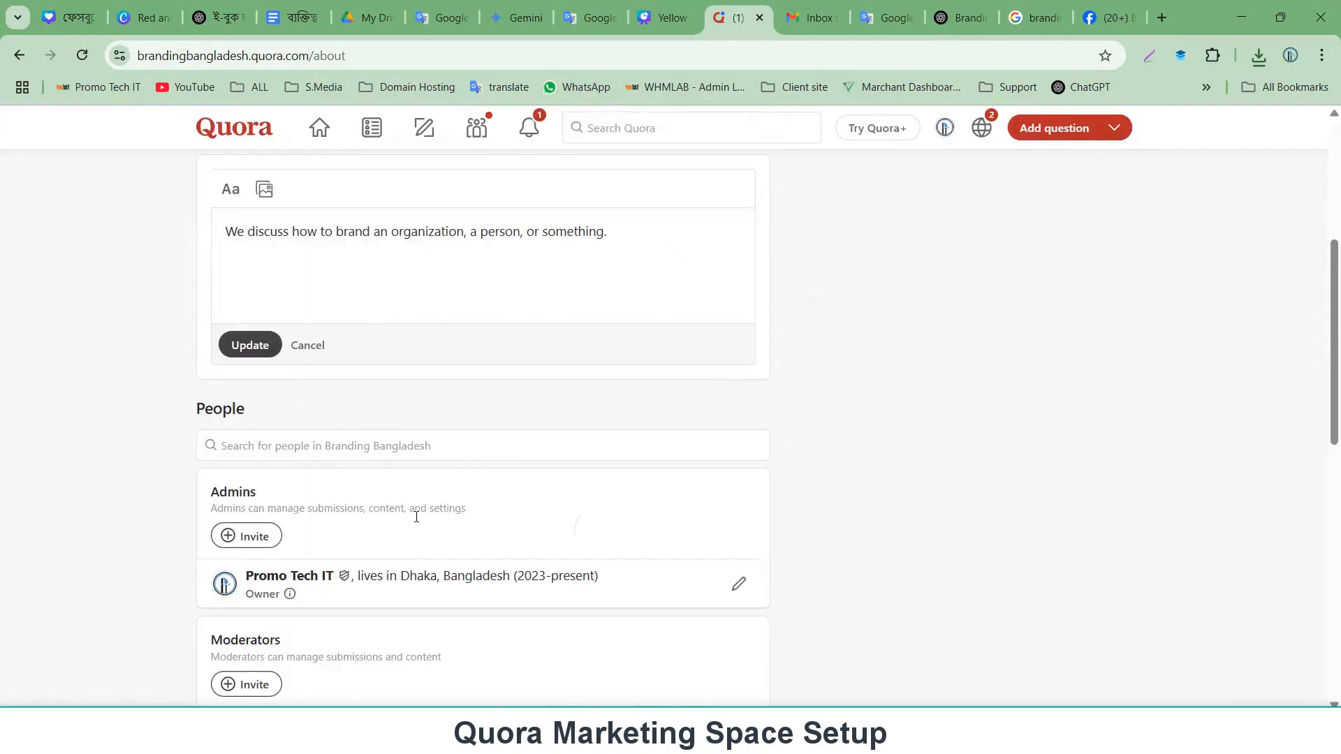
# Invite a member as an admin of the Space, preview the invite and send it.
pyautogui.click(266, 537)
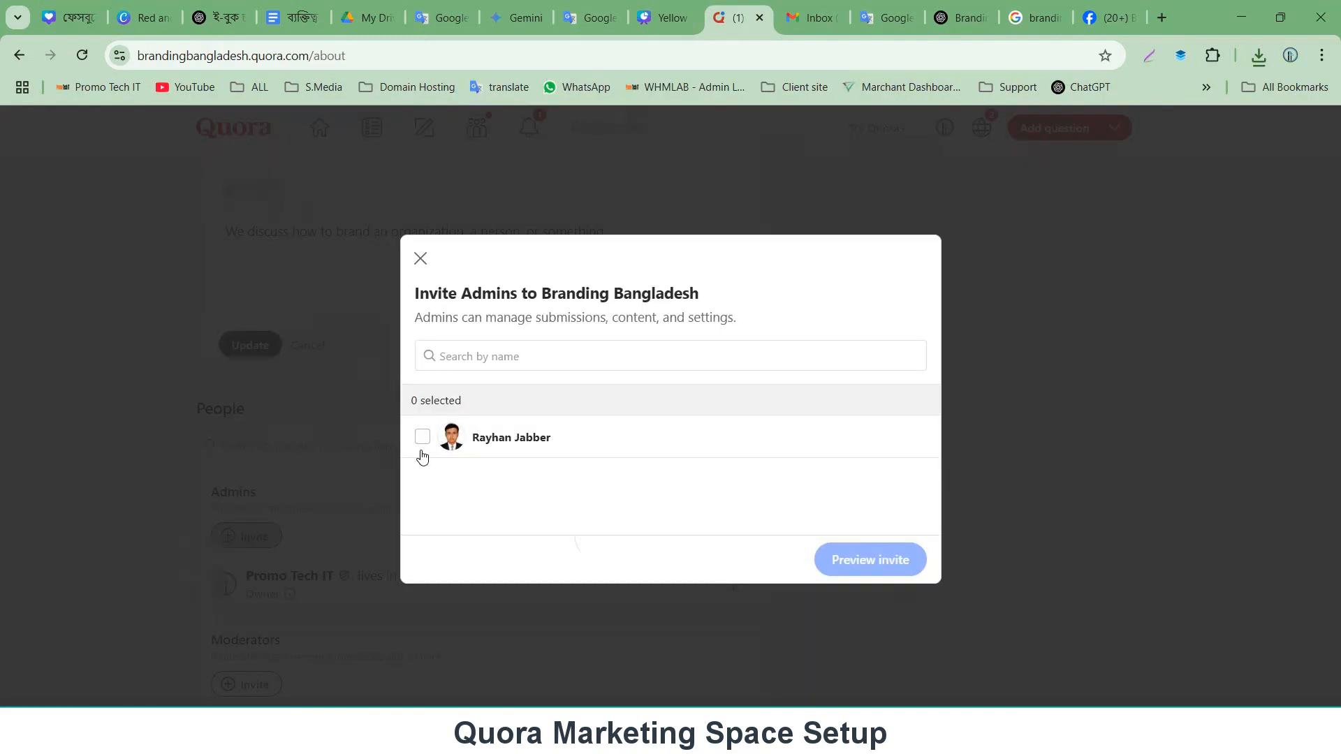
pyautogui.click(423, 439)
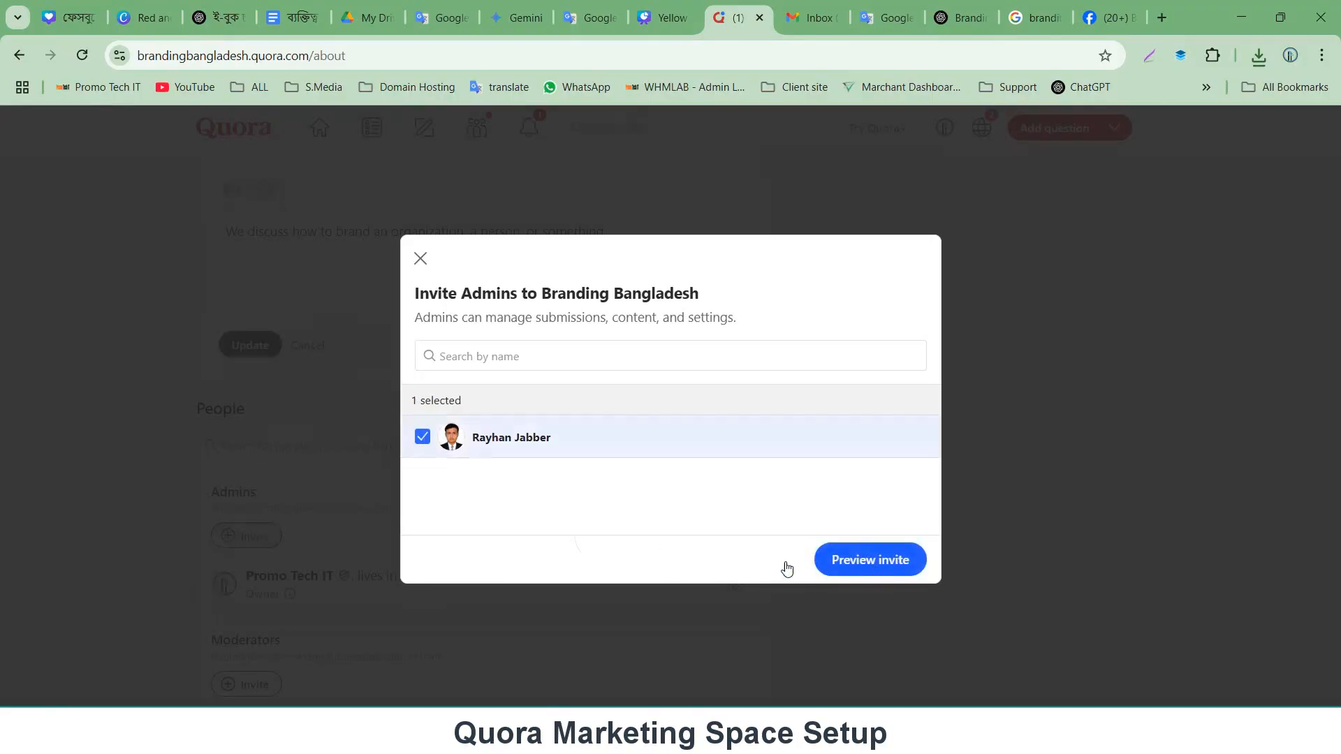
pyautogui.click(423, 438)
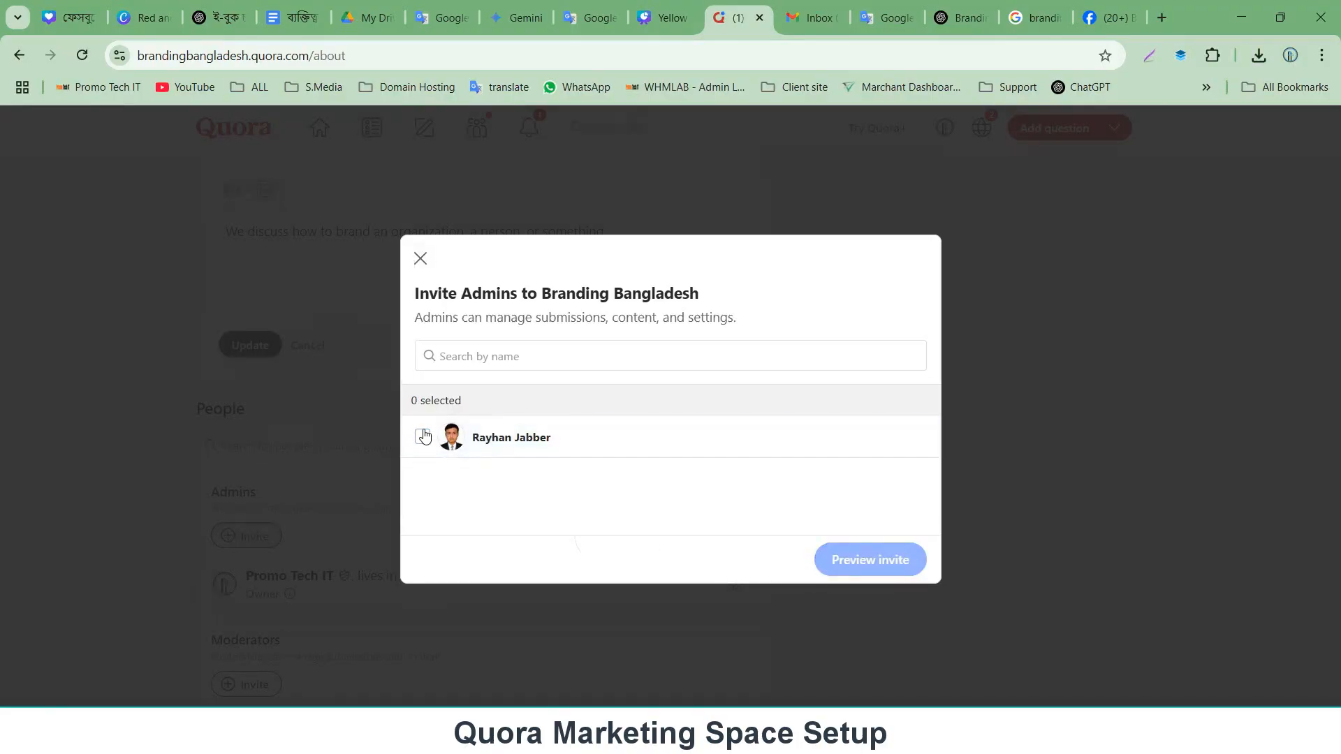
pyautogui.click(424, 438)
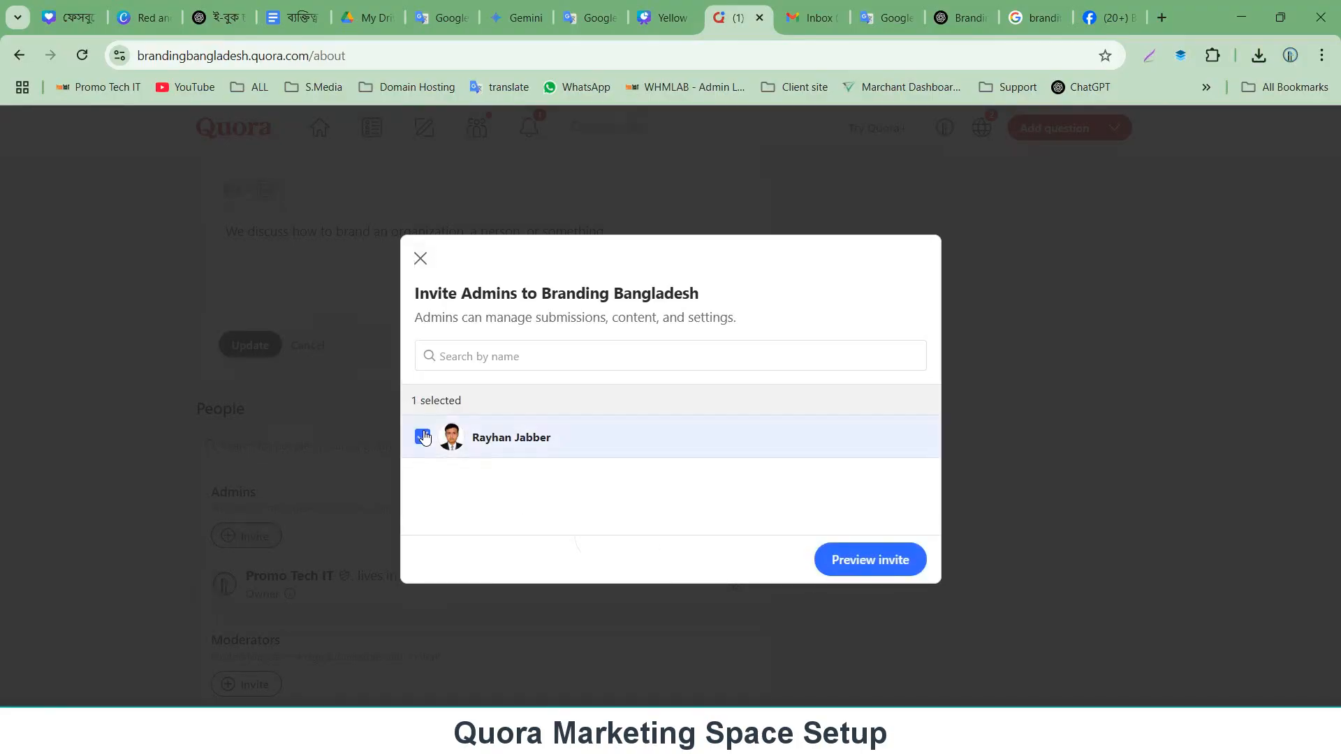
pyautogui.click(876, 564)
pyautogui.scroll(-4, 566, 443)
pyautogui.scroll(1, 662, 432)
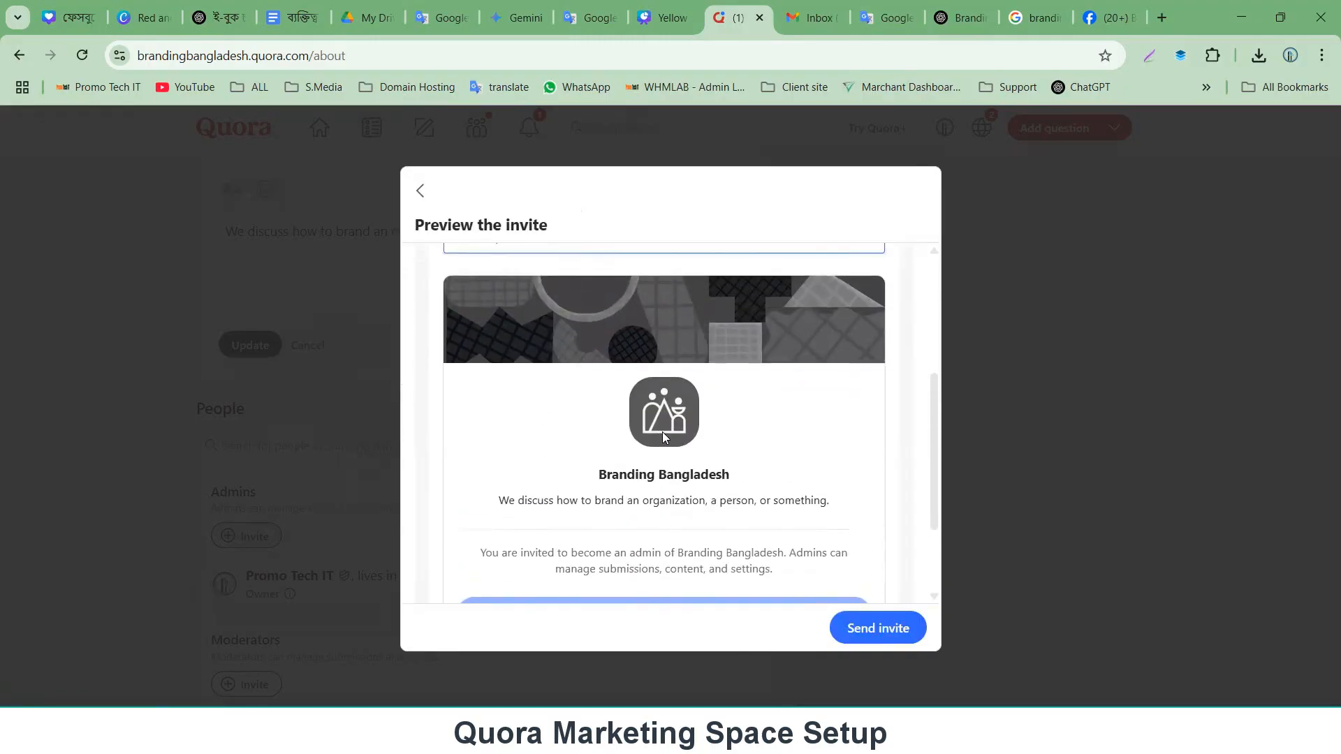
pyautogui.scroll(-2, 818, 482)
pyautogui.click(875, 629)
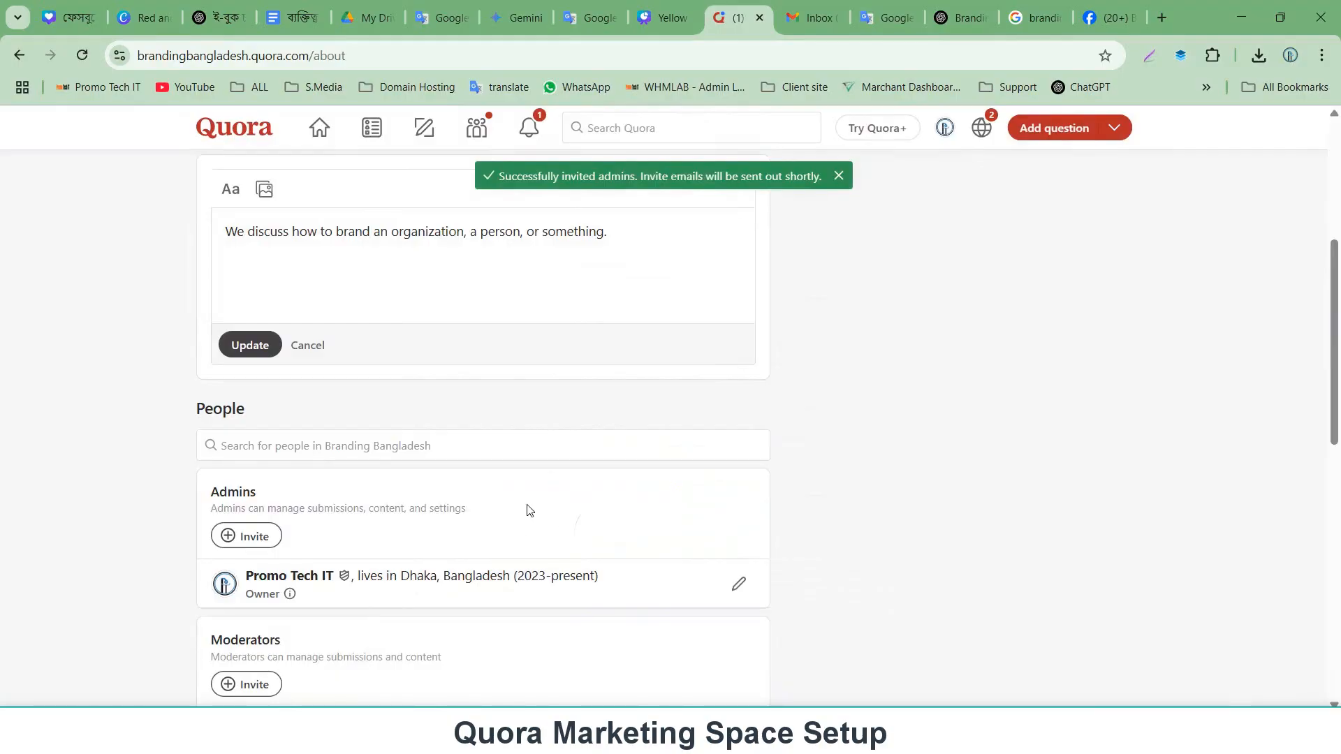
# Browse the Moderators and Contributors invite sections of the People list.
pyautogui.scroll(-4, 420, 502)
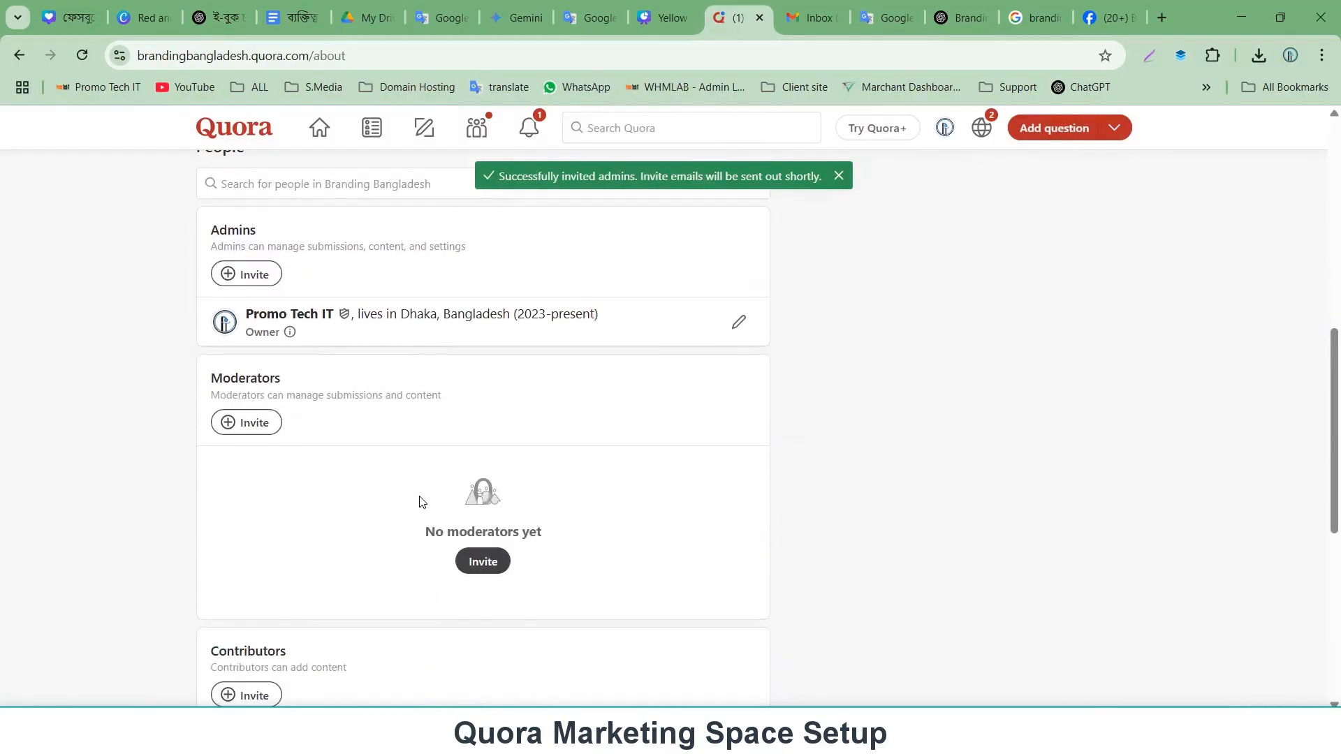
pyautogui.click(255, 430)
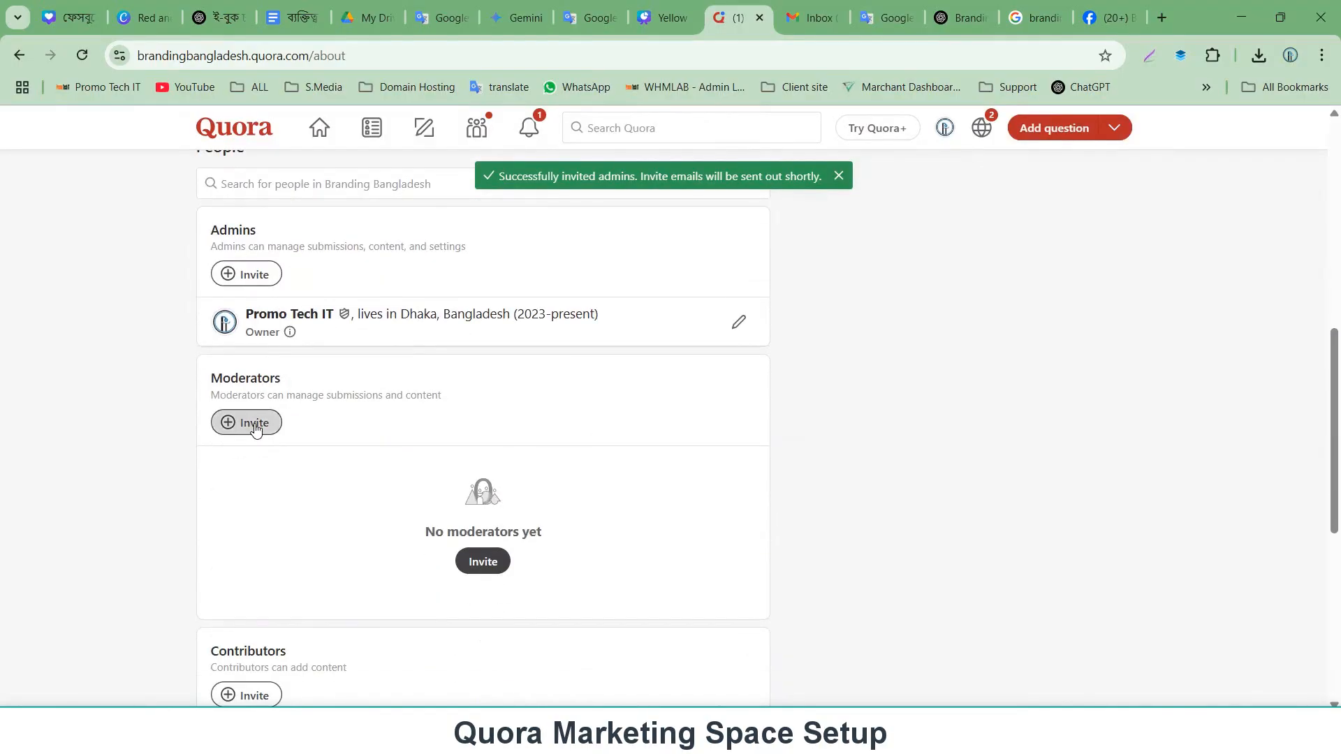
pyautogui.scroll(-4, 256, 430)
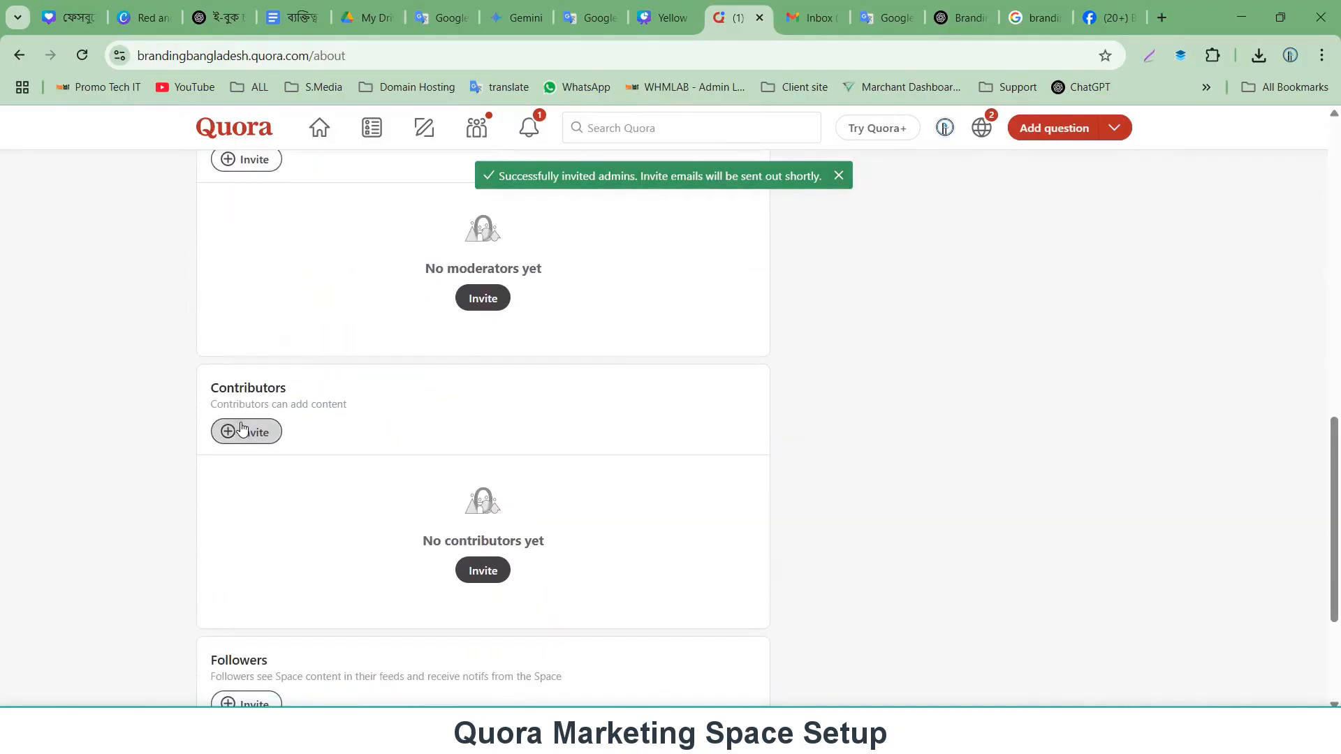
pyautogui.scroll(-3, 250, 432)
pyautogui.scroll(15, 245, 506)
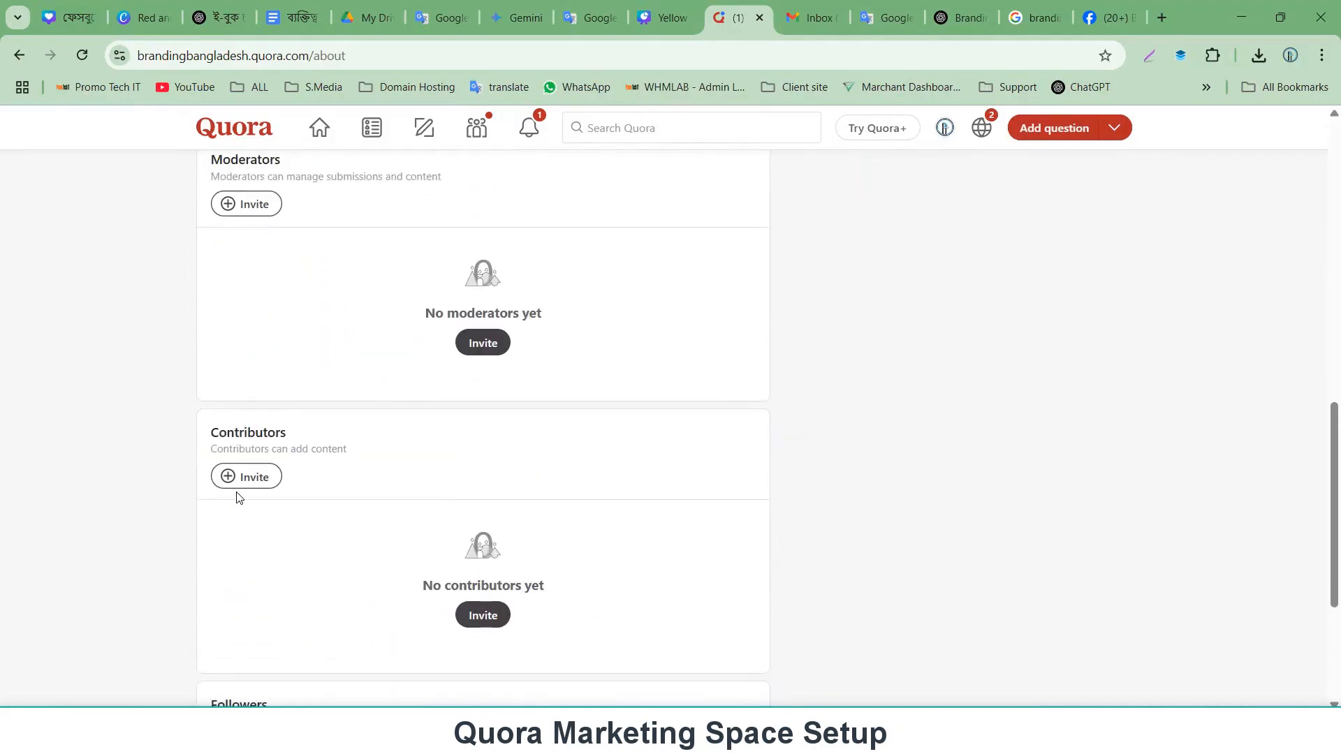
pyautogui.scroll(-3, 276, 534)
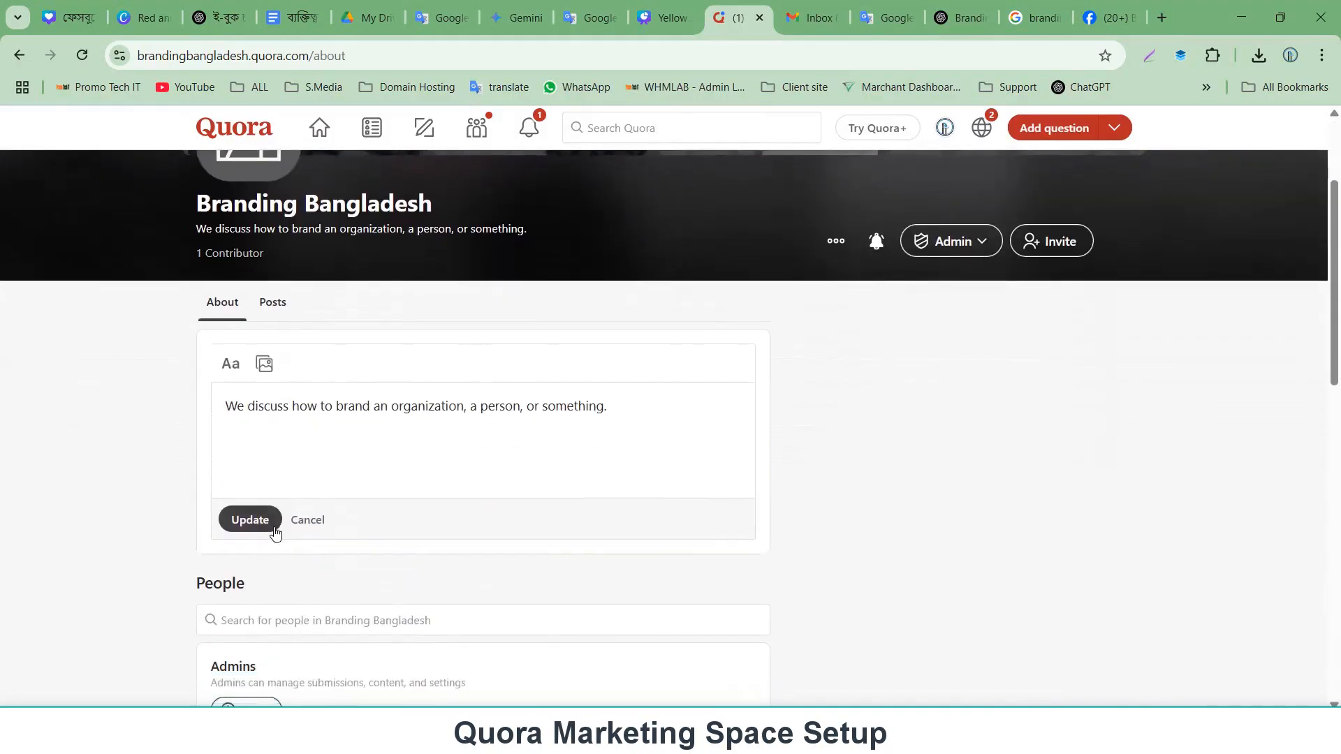
# Save the About details text.
pyautogui.scroll(1, 266, 521)
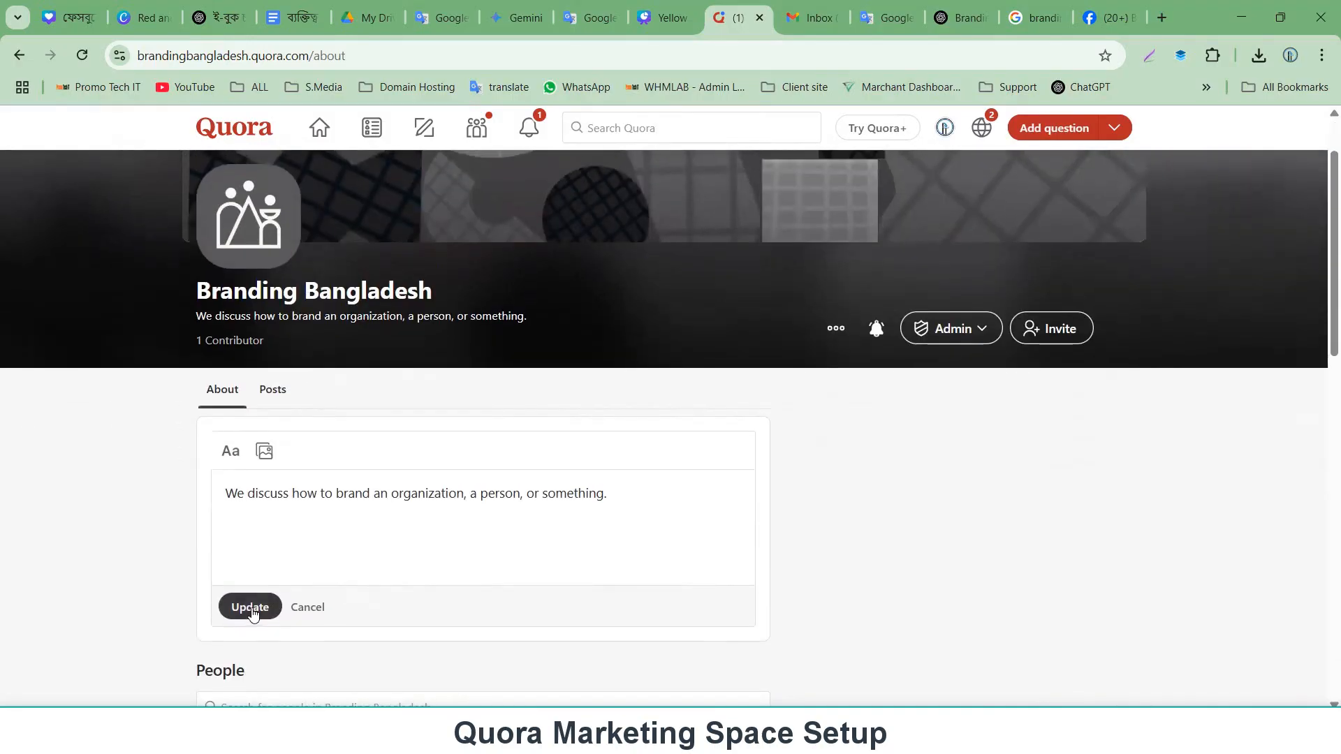
pyautogui.click(251, 605)
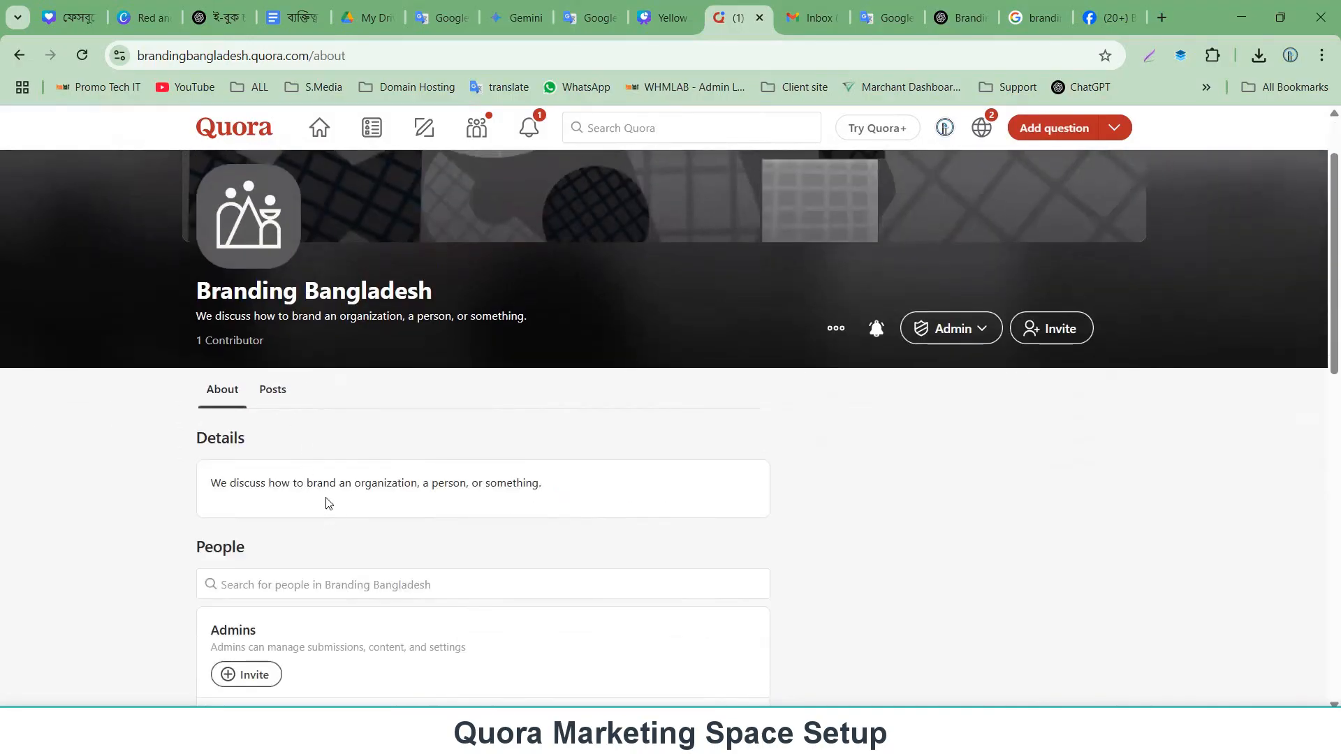
pyautogui.scroll(-1, 326, 499)
pyautogui.scroll(-1, 325, 486)
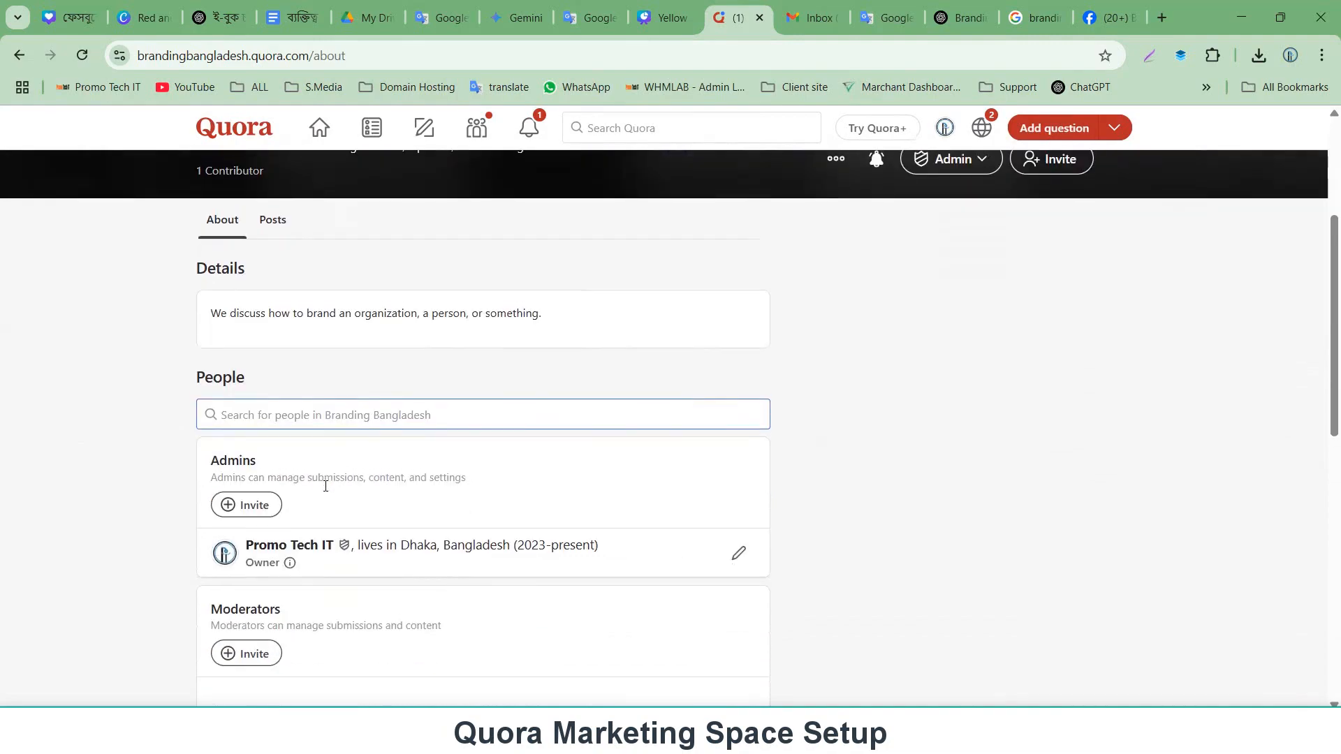
pyautogui.scroll(3, 323, 479)
pyautogui.scroll(-8, 297, 489)
pyautogui.scroll(10, 299, 491)
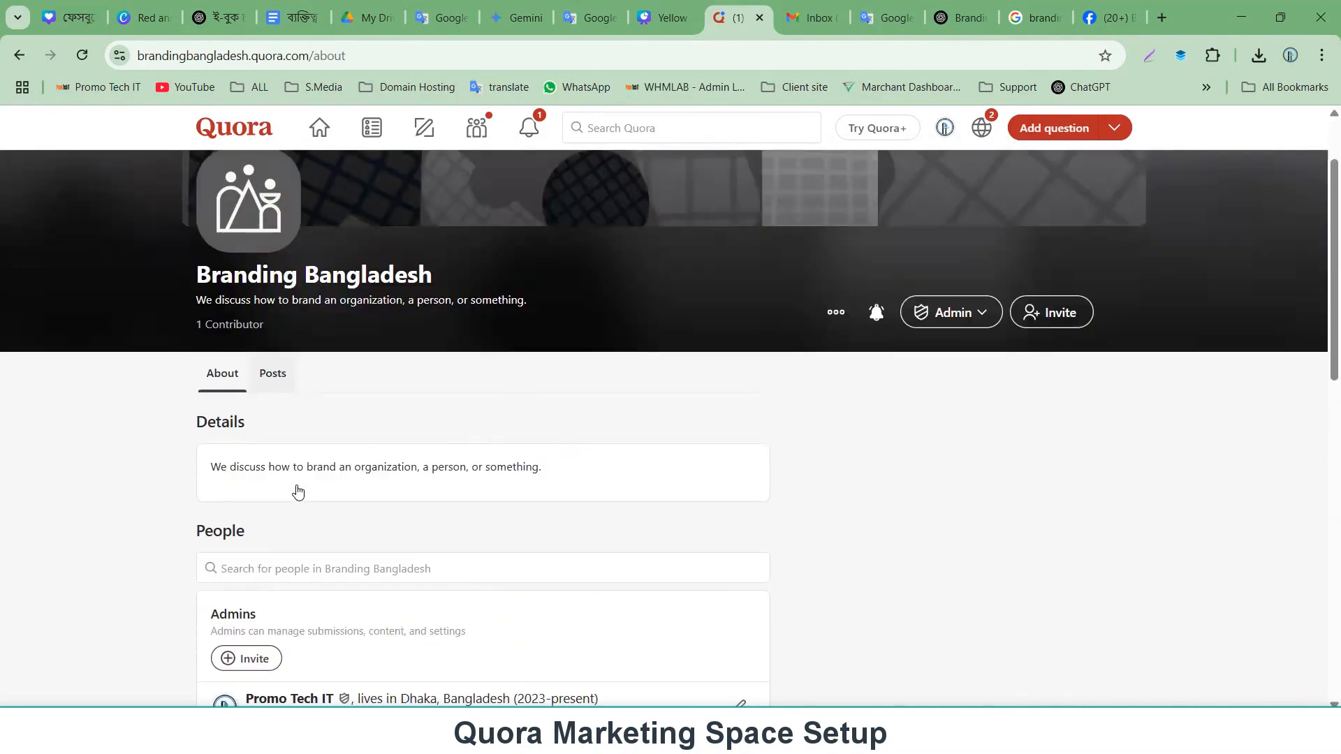
pyautogui.moveTo(941, 429)
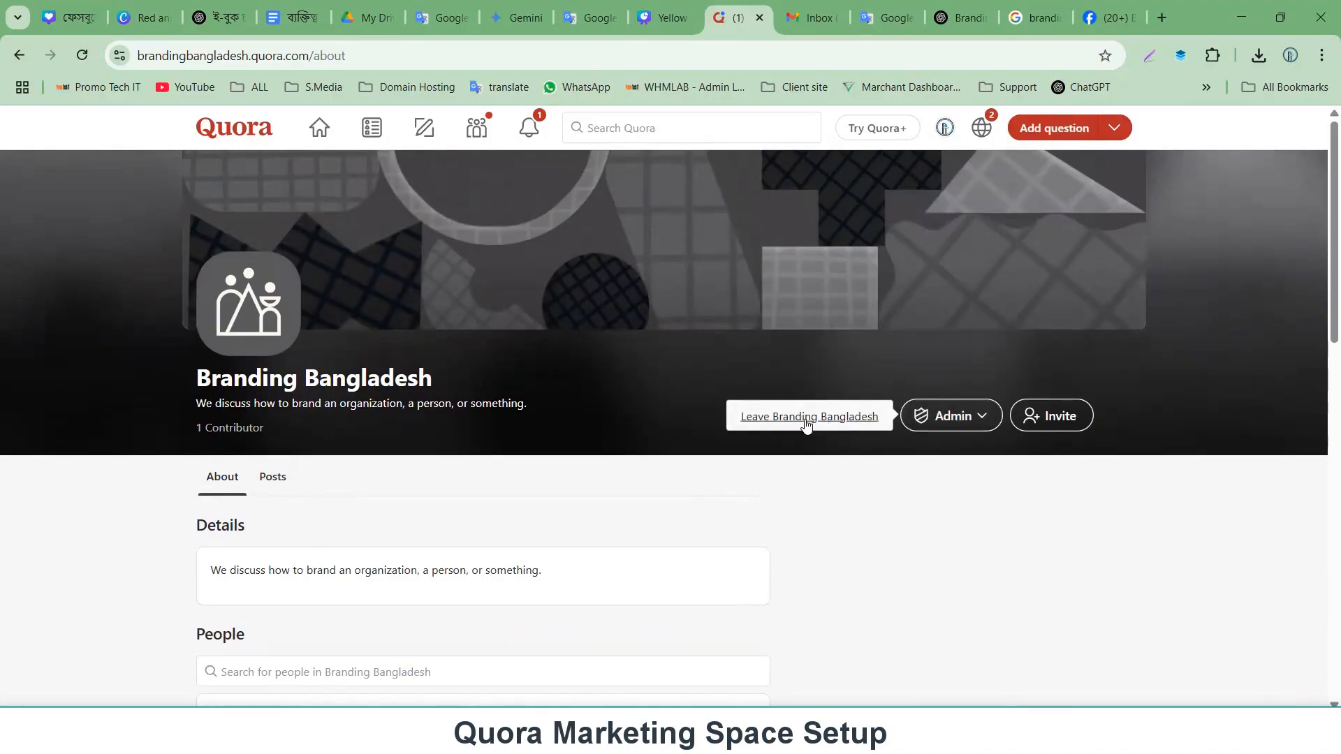
pyautogui.moveTo(1061, 415)
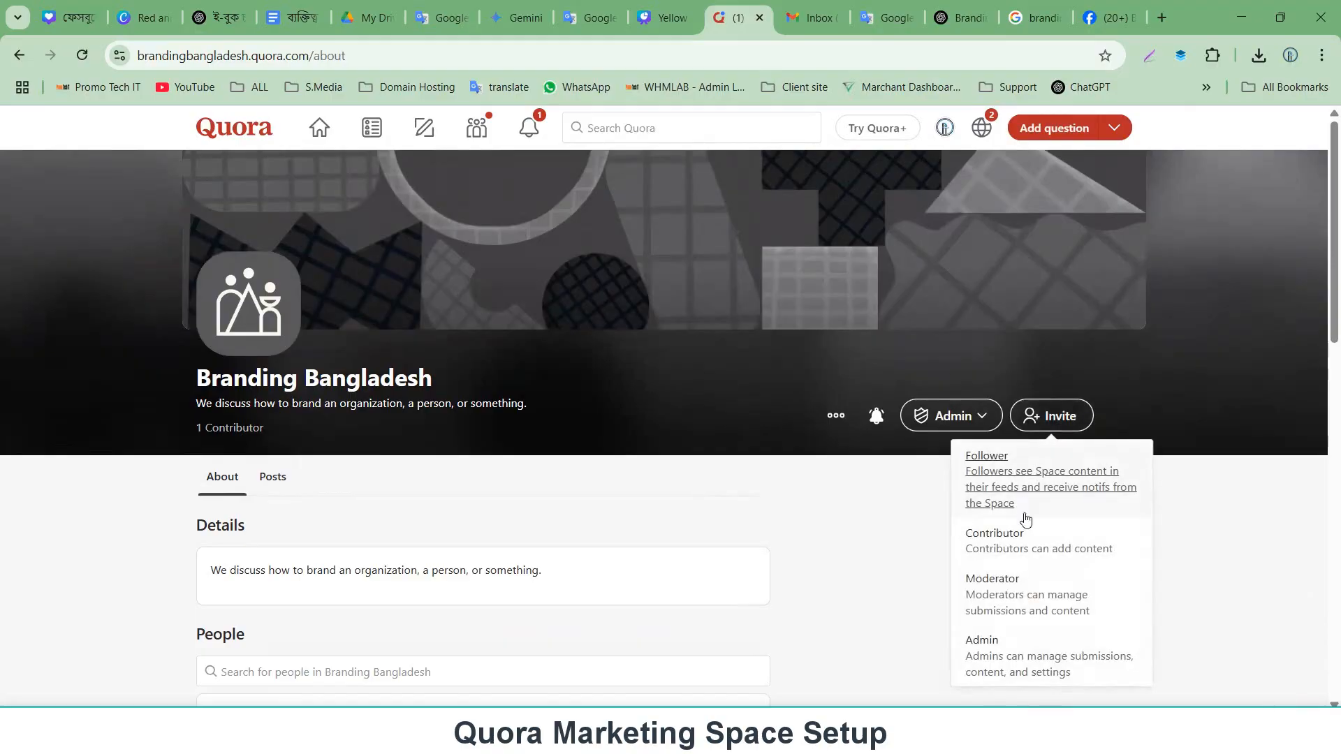
pyautogui.click(993, 478)
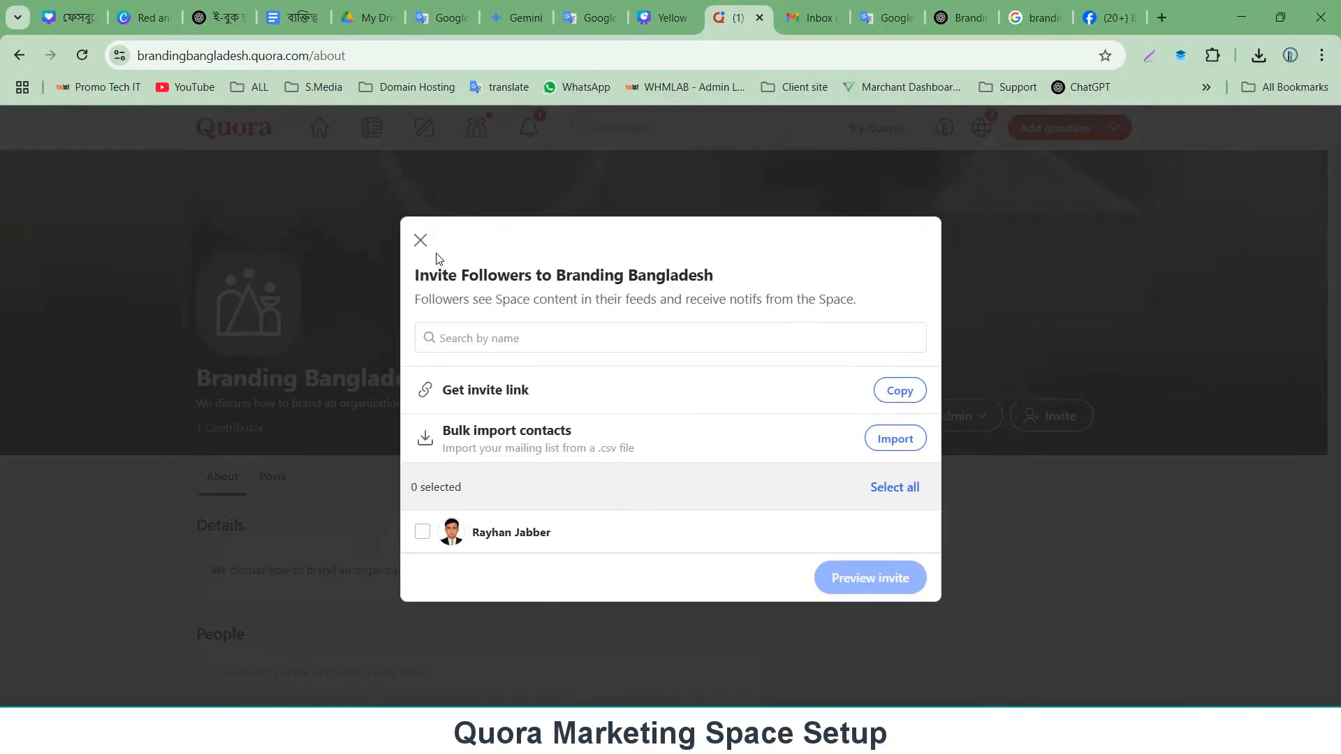
pyautogui.click(421, 241)
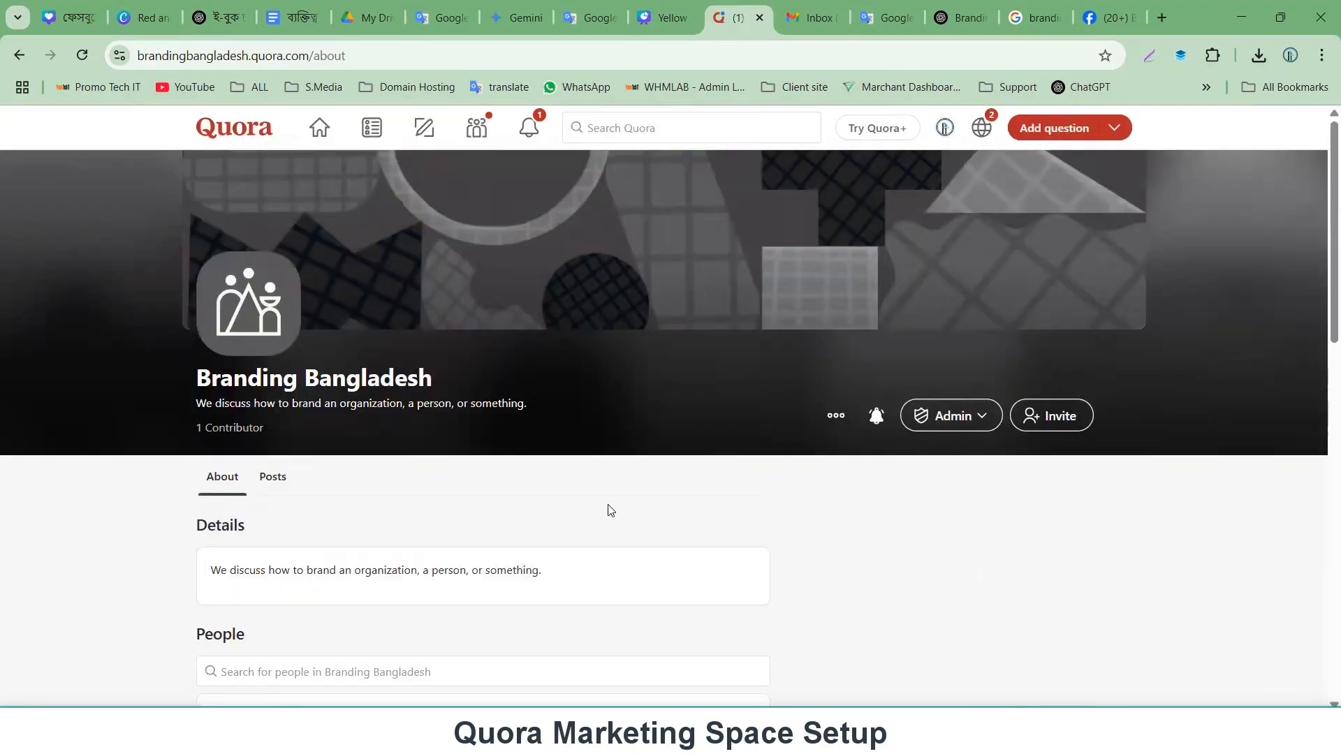
pyautogui.scroll(-6, 610, 510)
pyautogui.scroll(6, 610, 511)
pyautogui.click(833, 416)
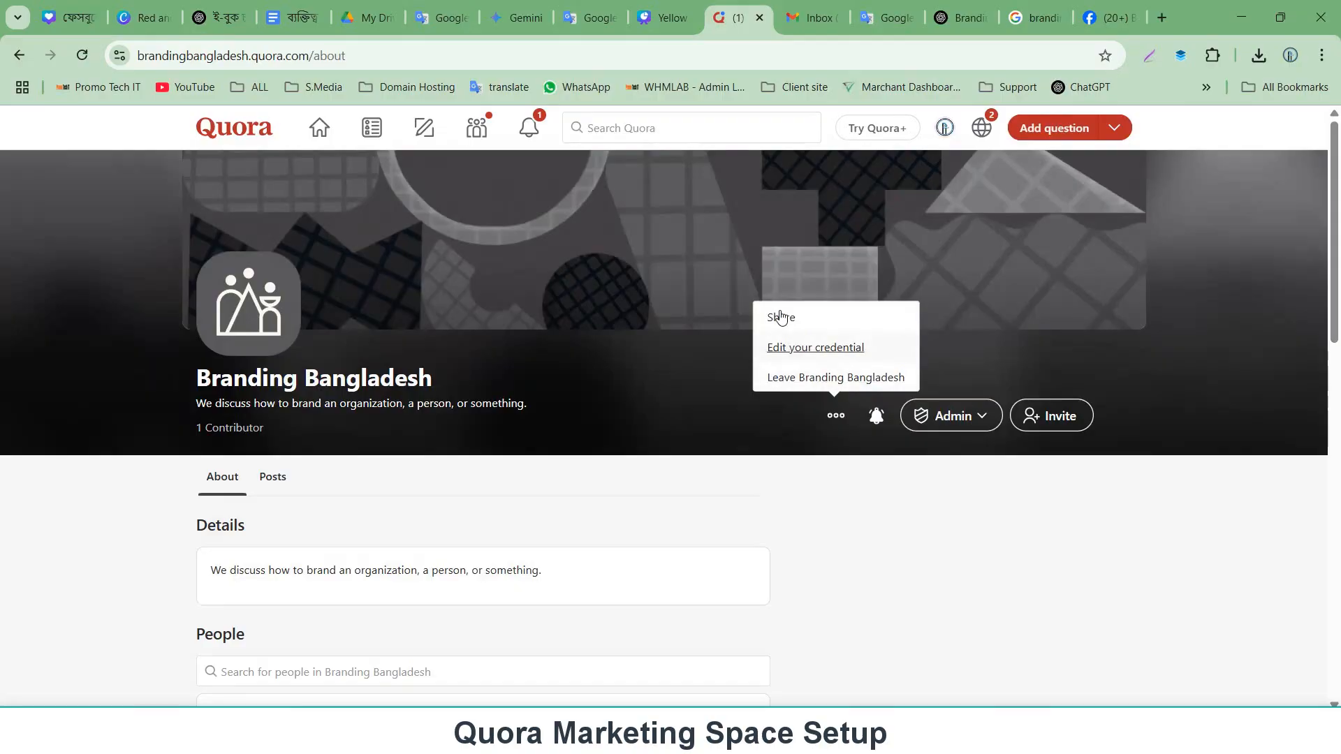
pyautogui.click(789, 348)
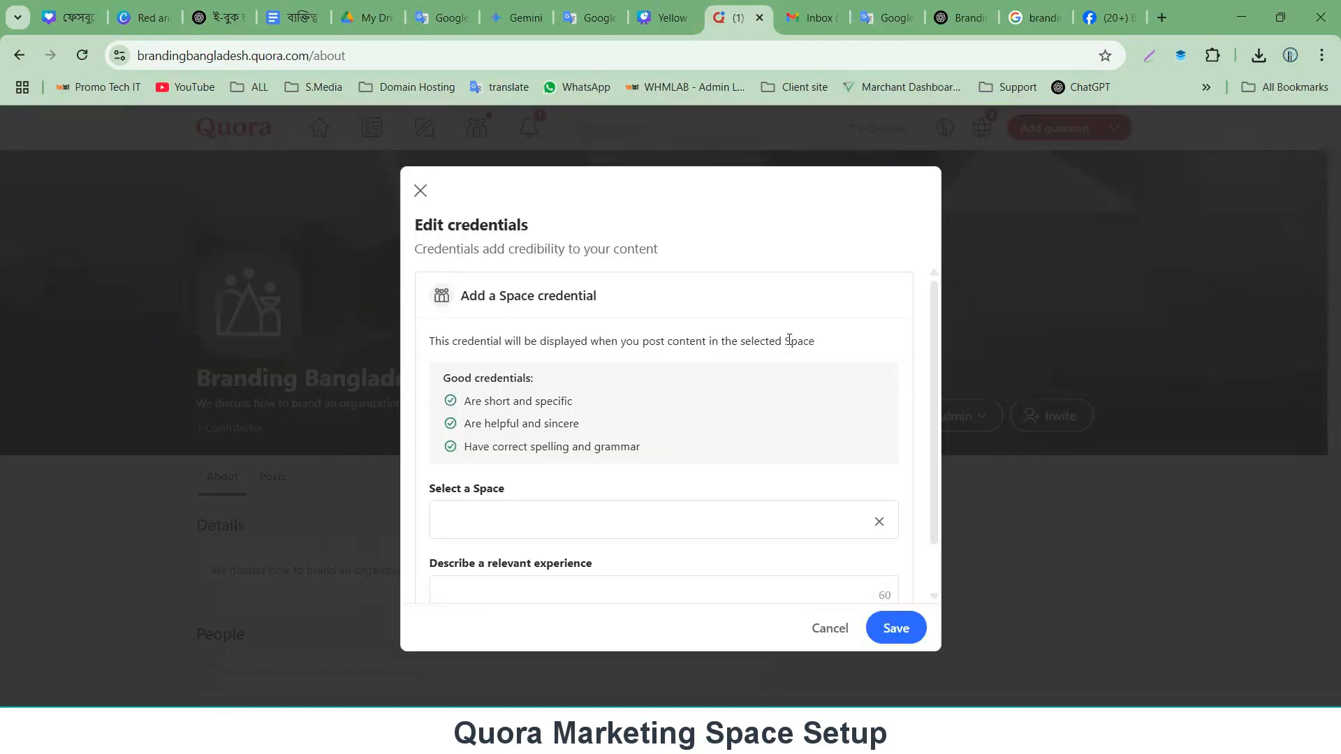
pyautogui.scroll(-1, 607, 304)
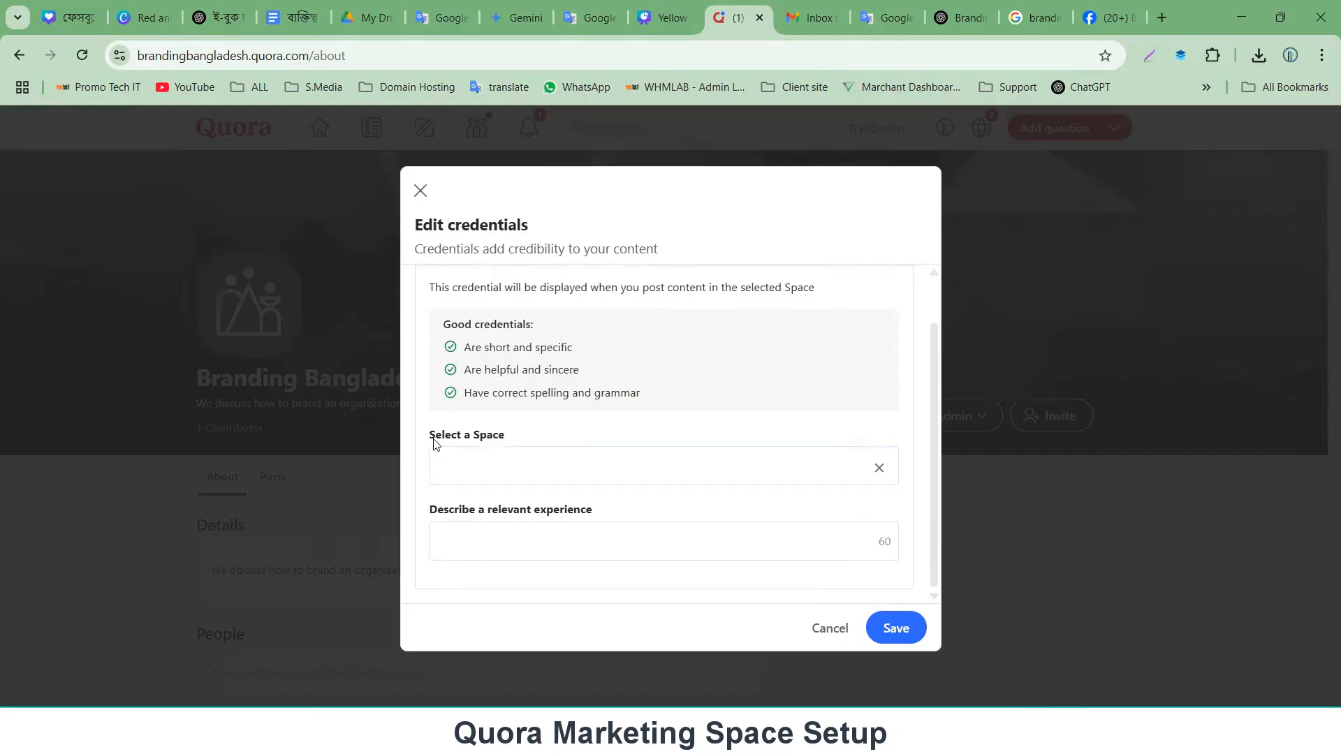
pyautogui.click(450, 462)
pyautogui.scroll(1, 537, 372)
pyautogui.scroll(-1, 538, 363)
pyautogui.scroll(2, 548, 343)
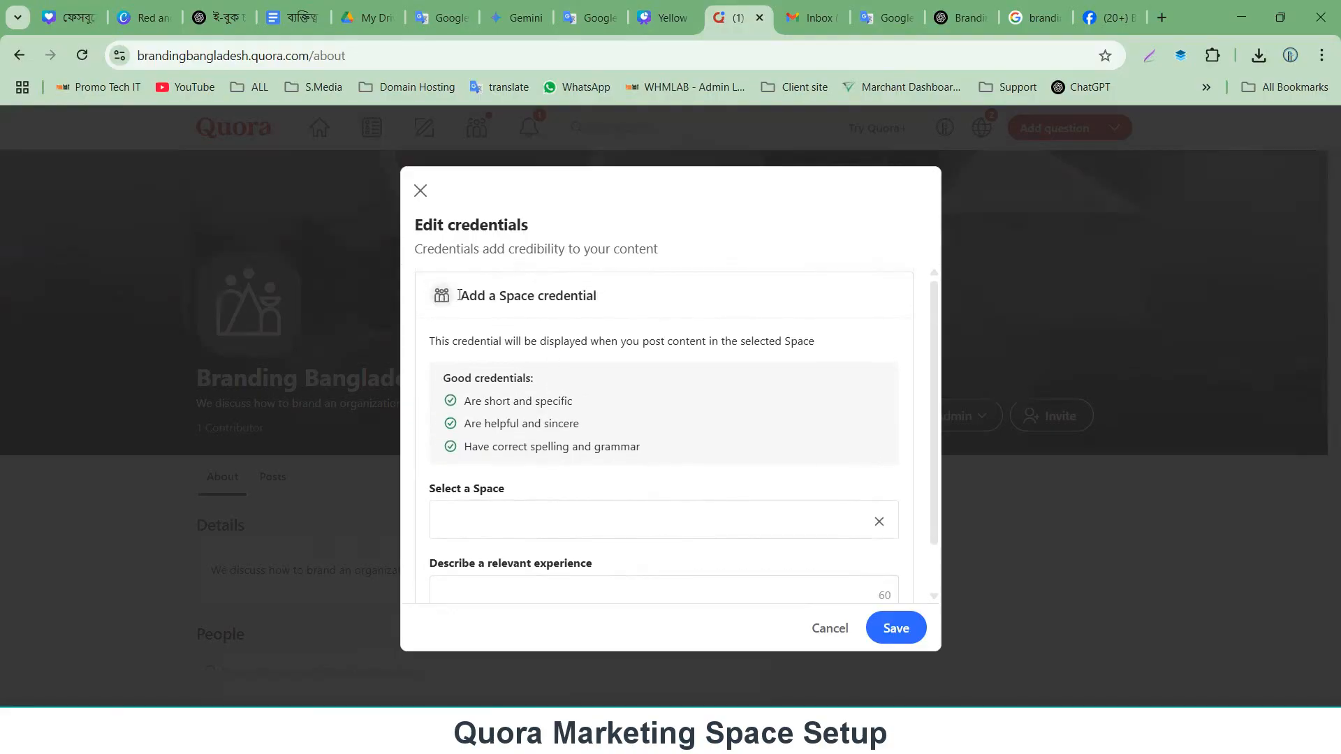
pyautogui.scroll(-1, 670, 454)
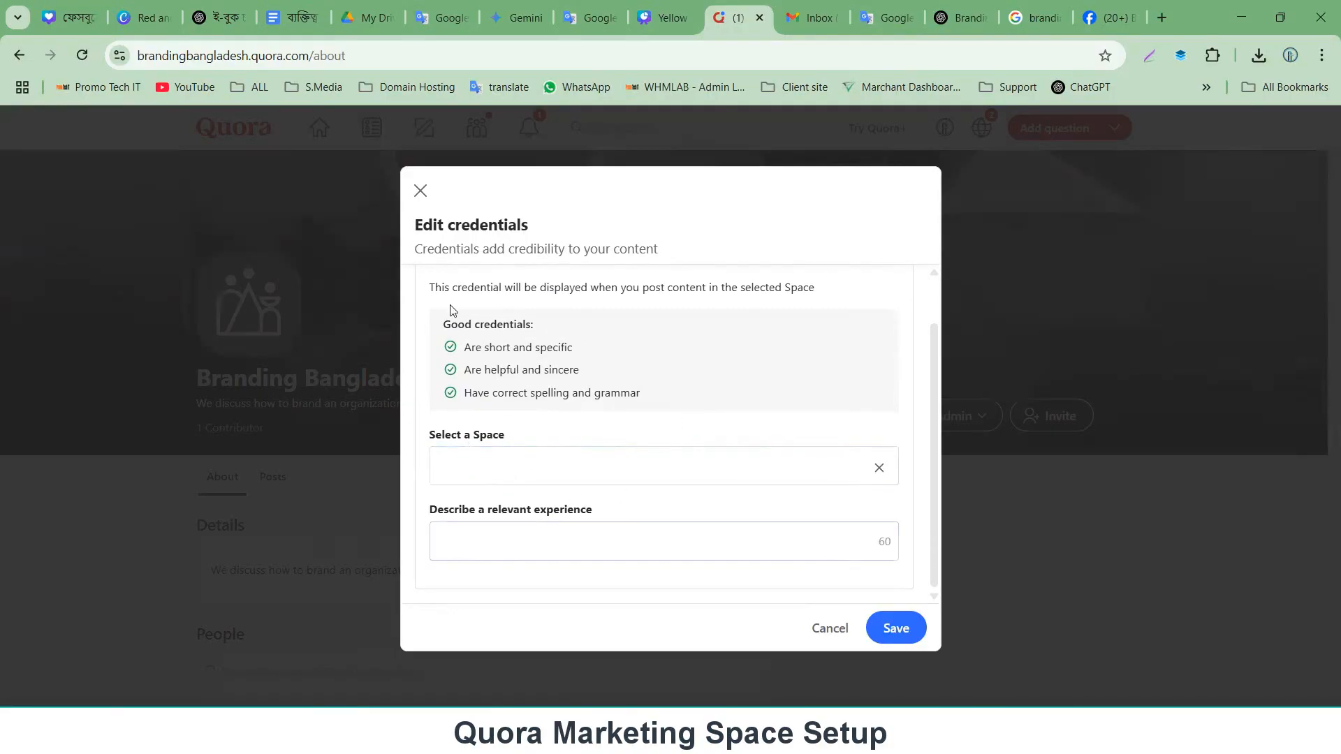
pyautogui.click(502, 535)
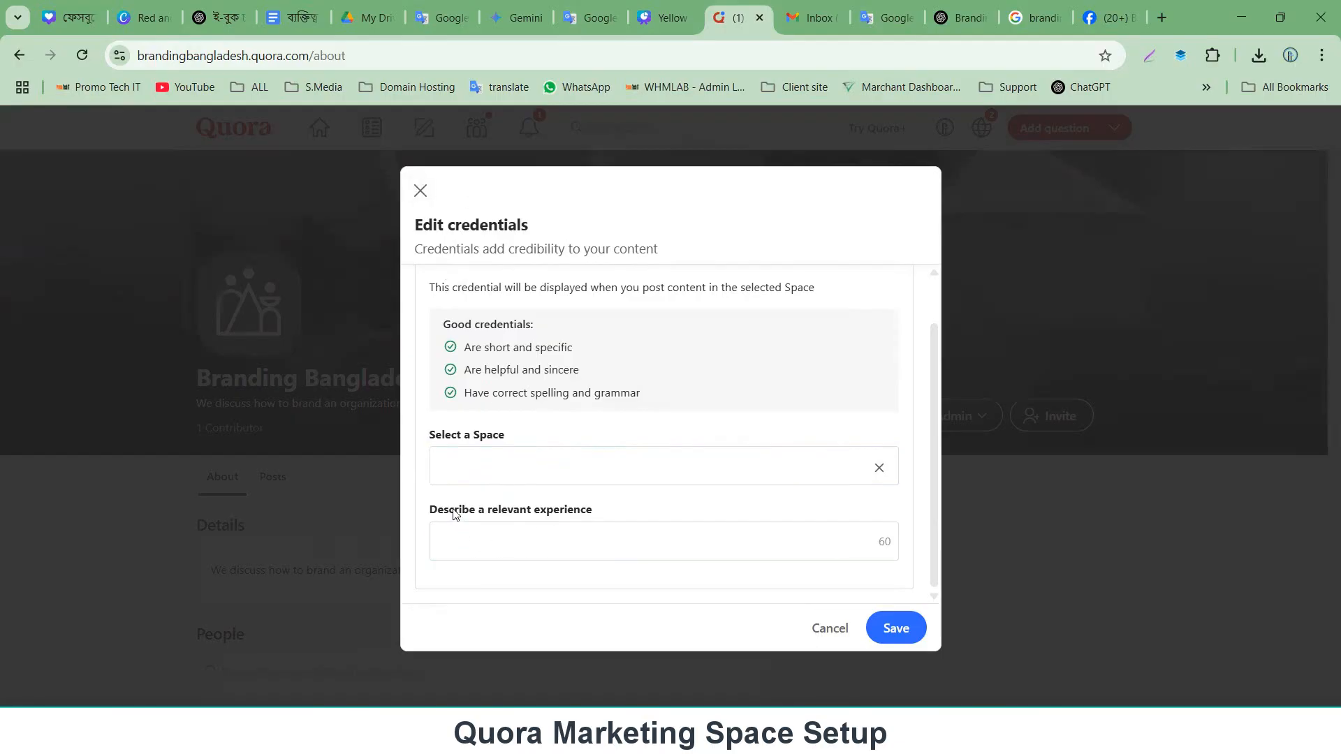
pyautogui.click(421, 191)
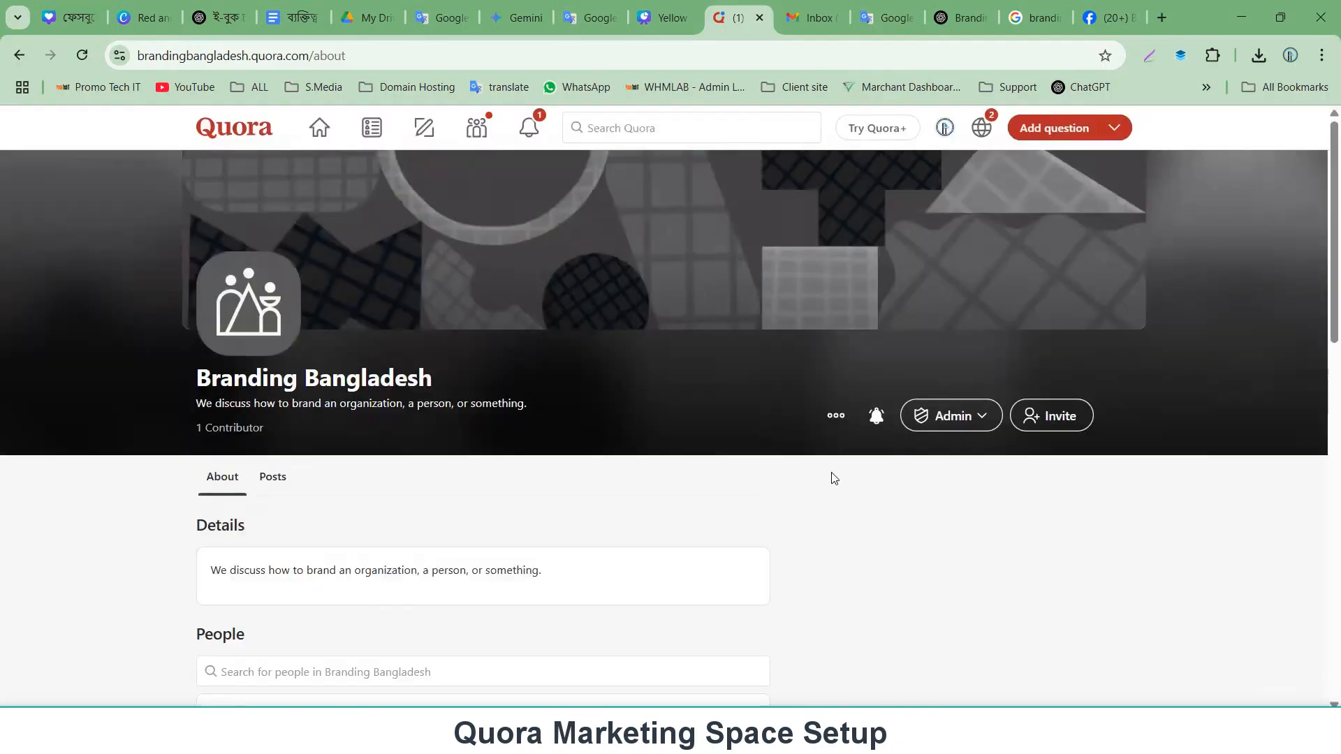
# Scroll through the Space's About page to review its details and People section.
pyautogui.scroll(-1, 572, 446)
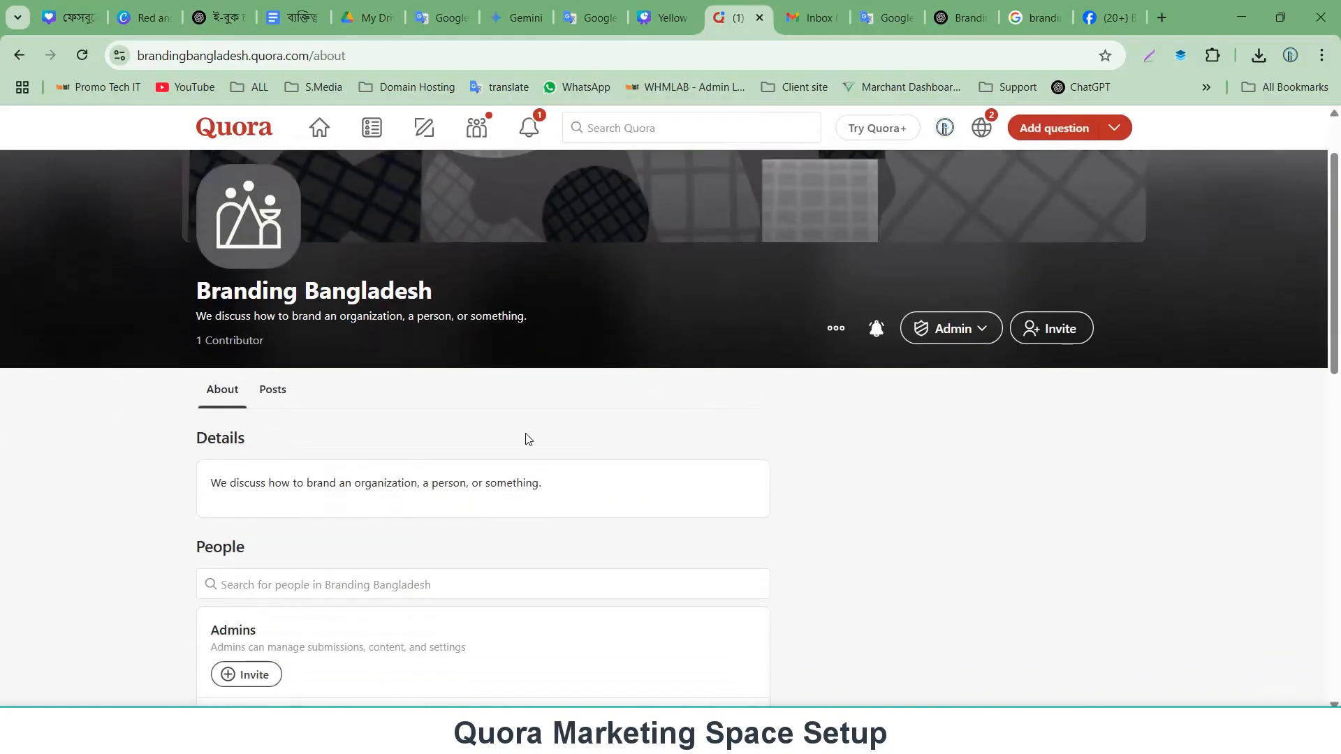
pyautogui.scroll(-1, 444, 515)
pyautogui.click(449, 495)
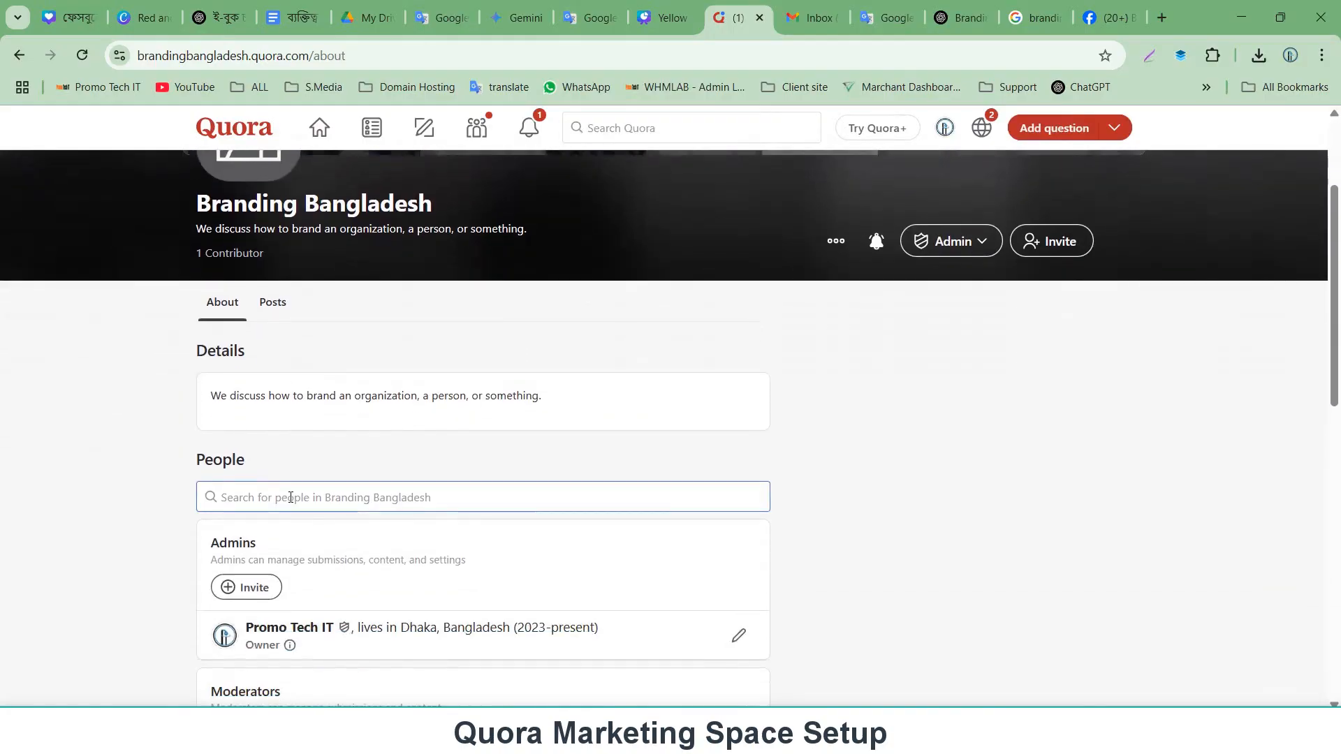
pyautogui.scroll(-3, 524, 500)
pyautogui.scroll(-6, 596, 503)
pyautogui.scroll(11, 596, 503)
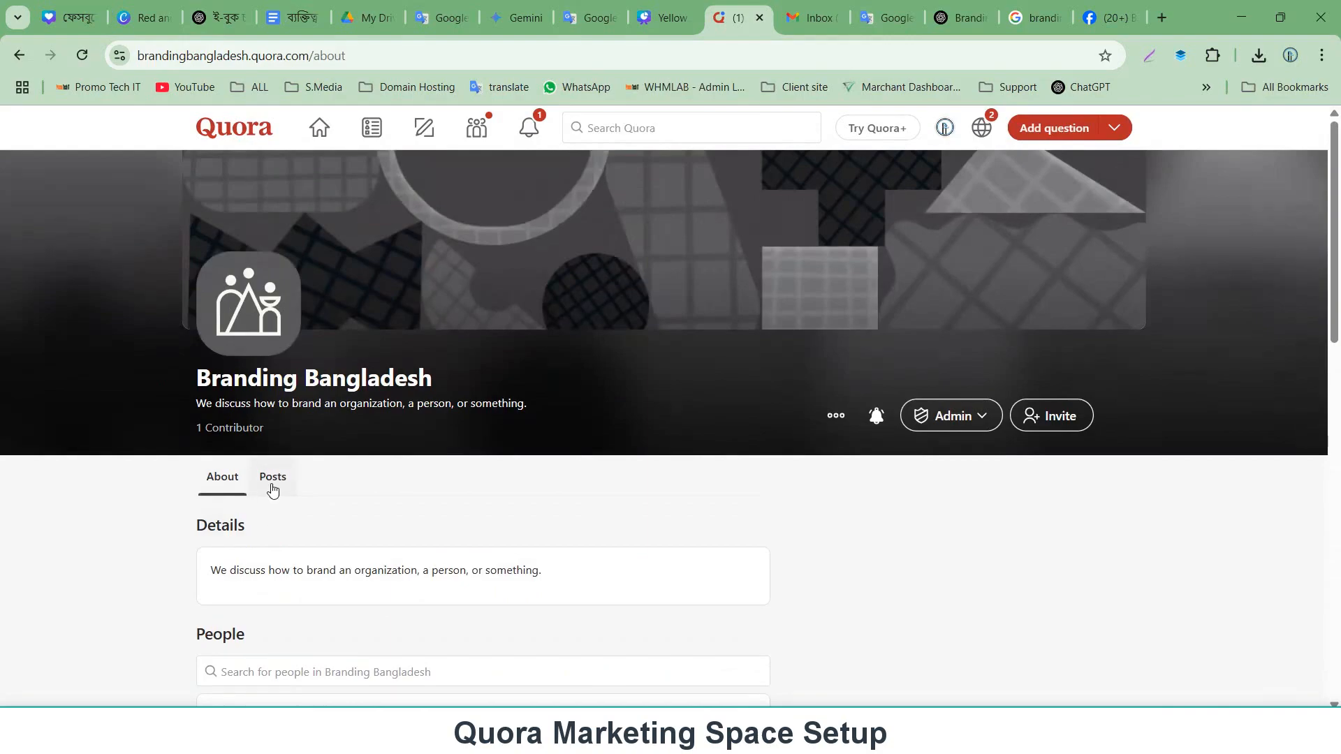
# Switch to the Posts tab and expand the Edit visuals task in the admin dashboard.
pyautogui.click(272, 486)
pyautogui.scroll(-6, 493, 409)
pyautogui.scroll(3, 493, 410)
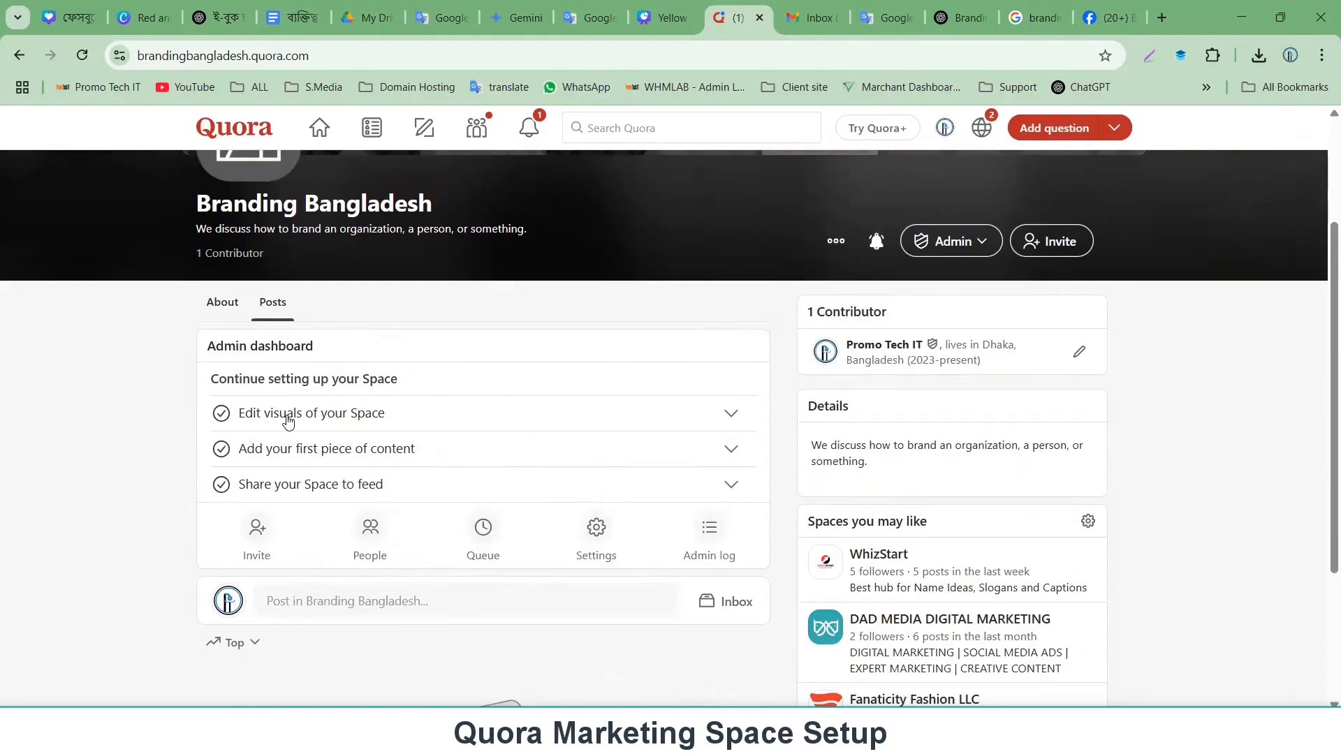
pyautogui.click(732, 413)
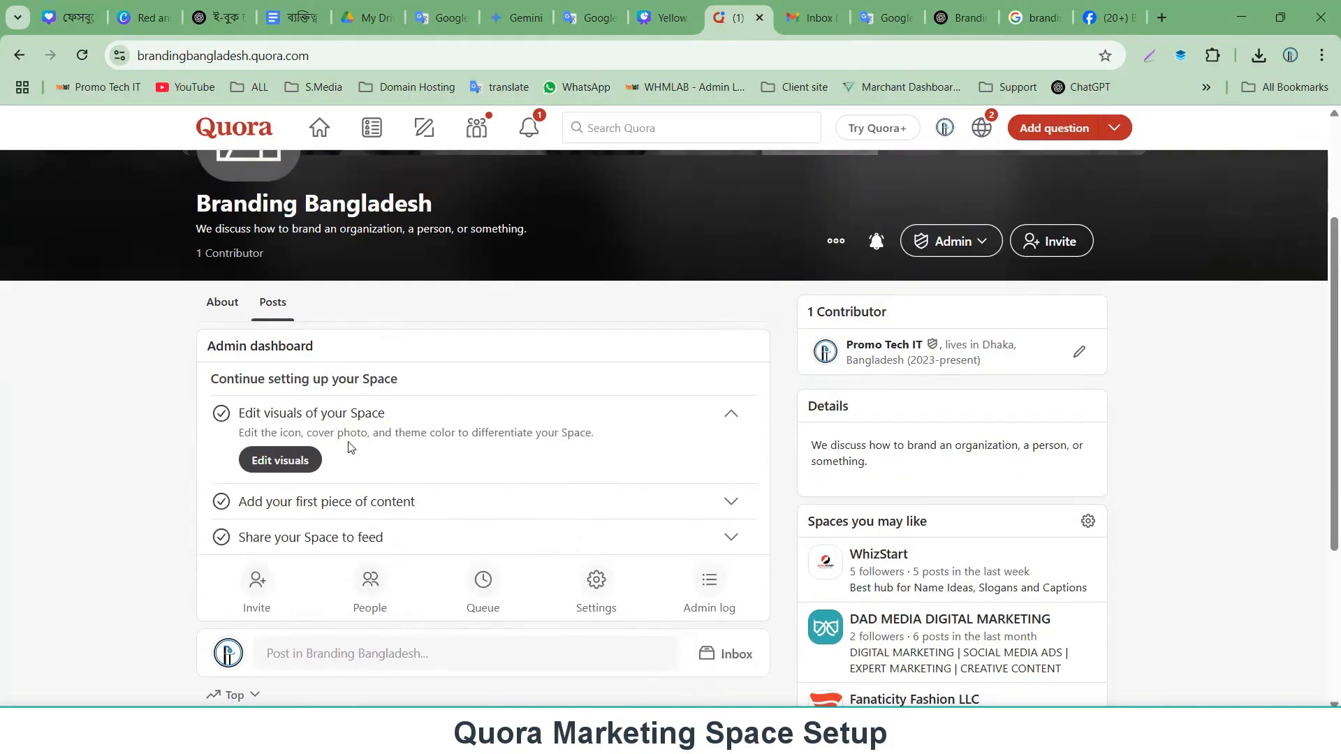
pyautogui.click(278, 461)
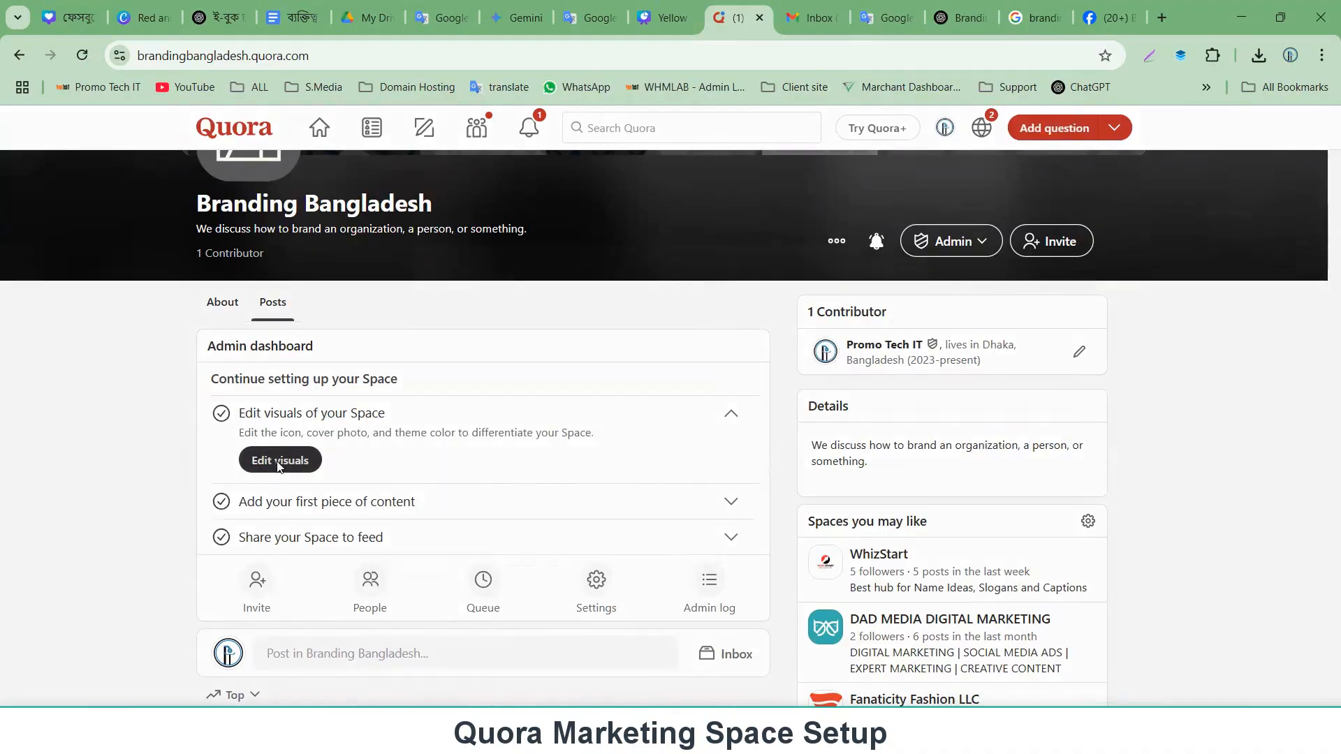
# Open the Edit visuals dialog, browse Downloads for a cover photo without choosing one, and finish with Done.
pyautogui.click(484, 406)
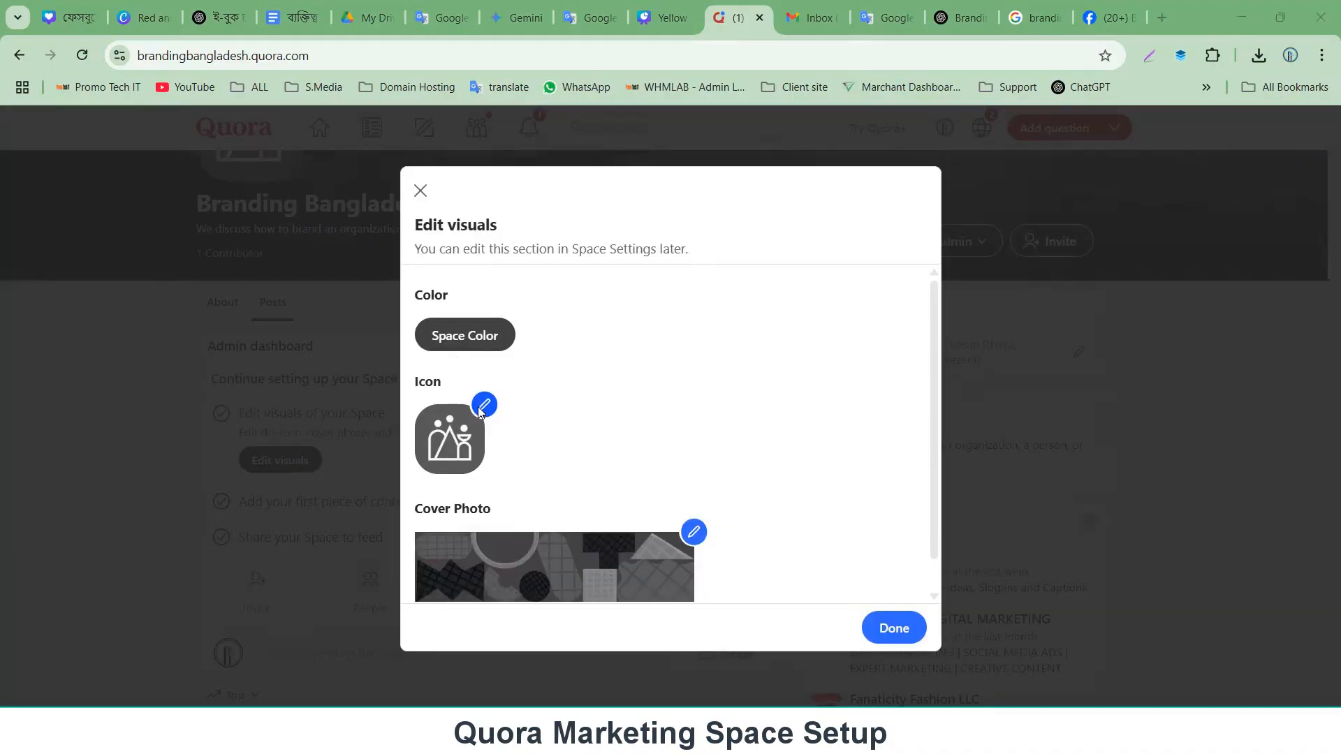
pyautogui.doubleClick(307, 239)
pyautogui.scroll(-1, 485, 369)
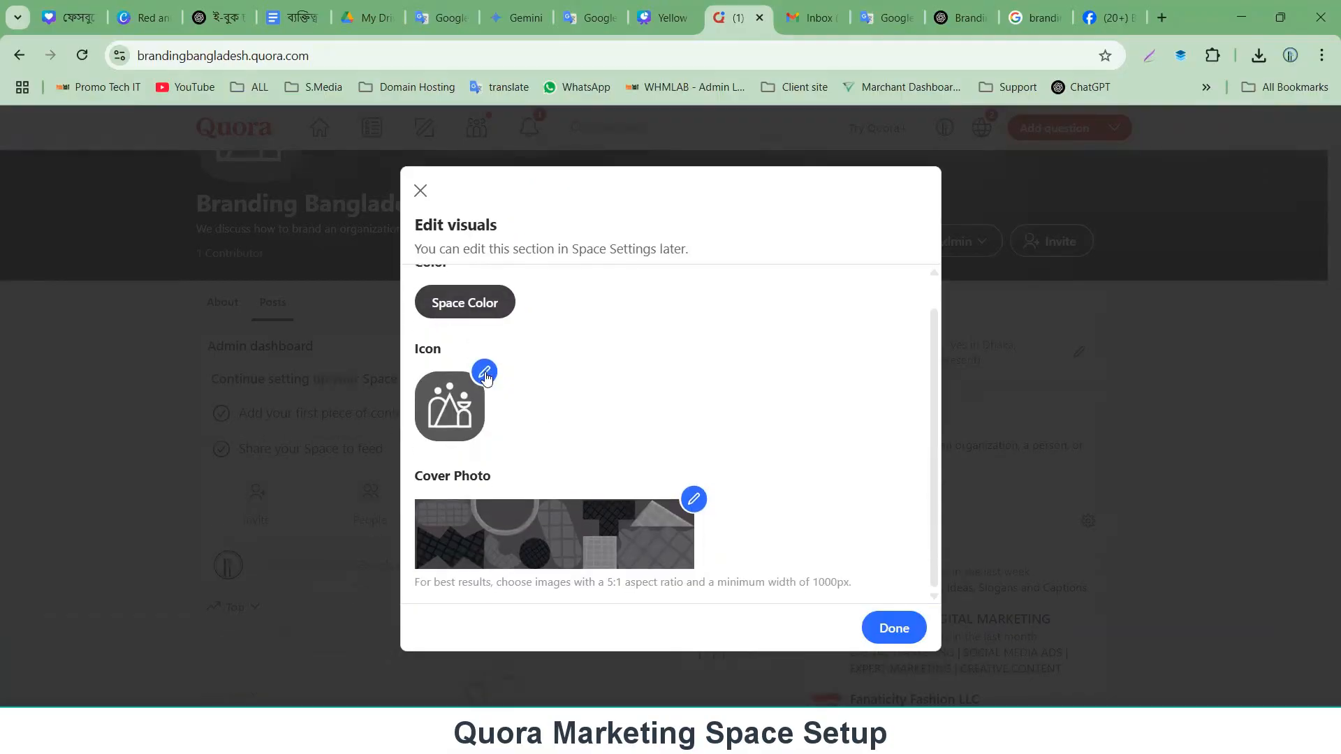
pyautogui.click(693, 509)
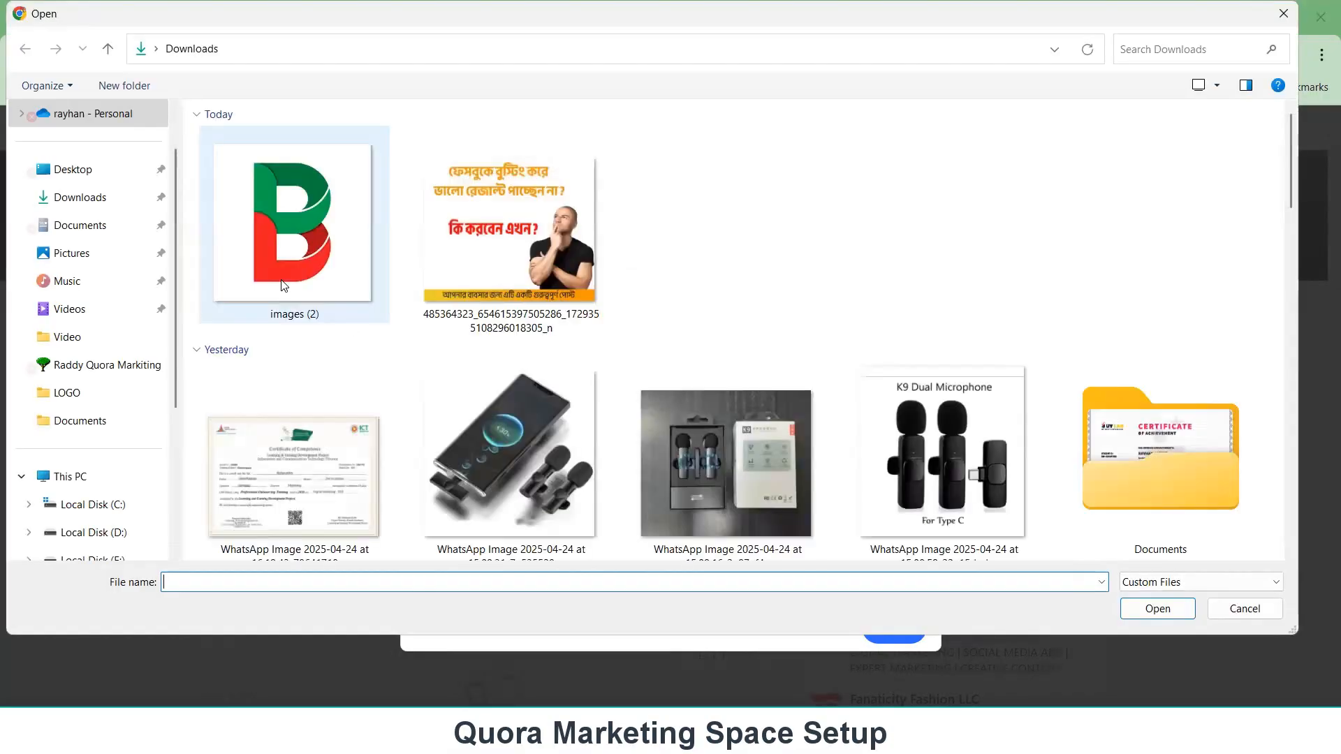
pyautogui.scroll(-5, 447, 347)
pyautogui.scroll(-10, 448, 347)
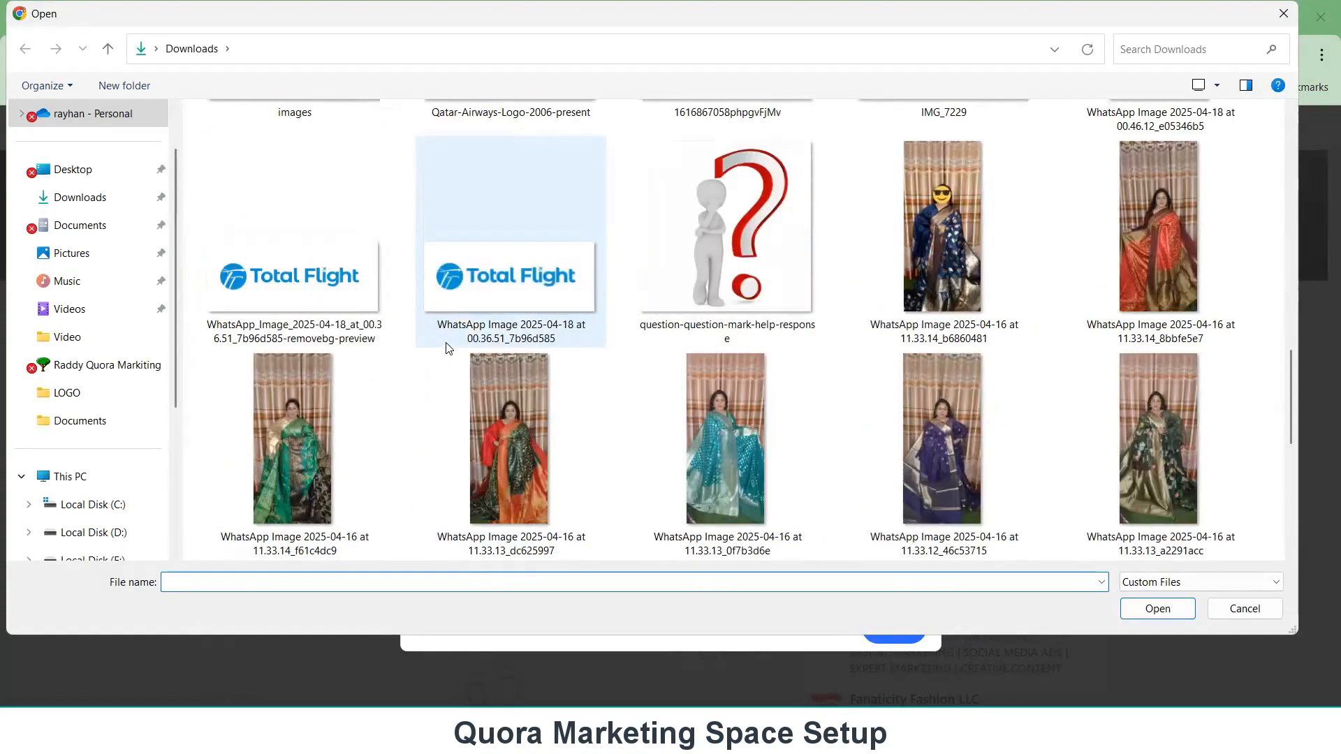
pyautogui.click(1278, 26)
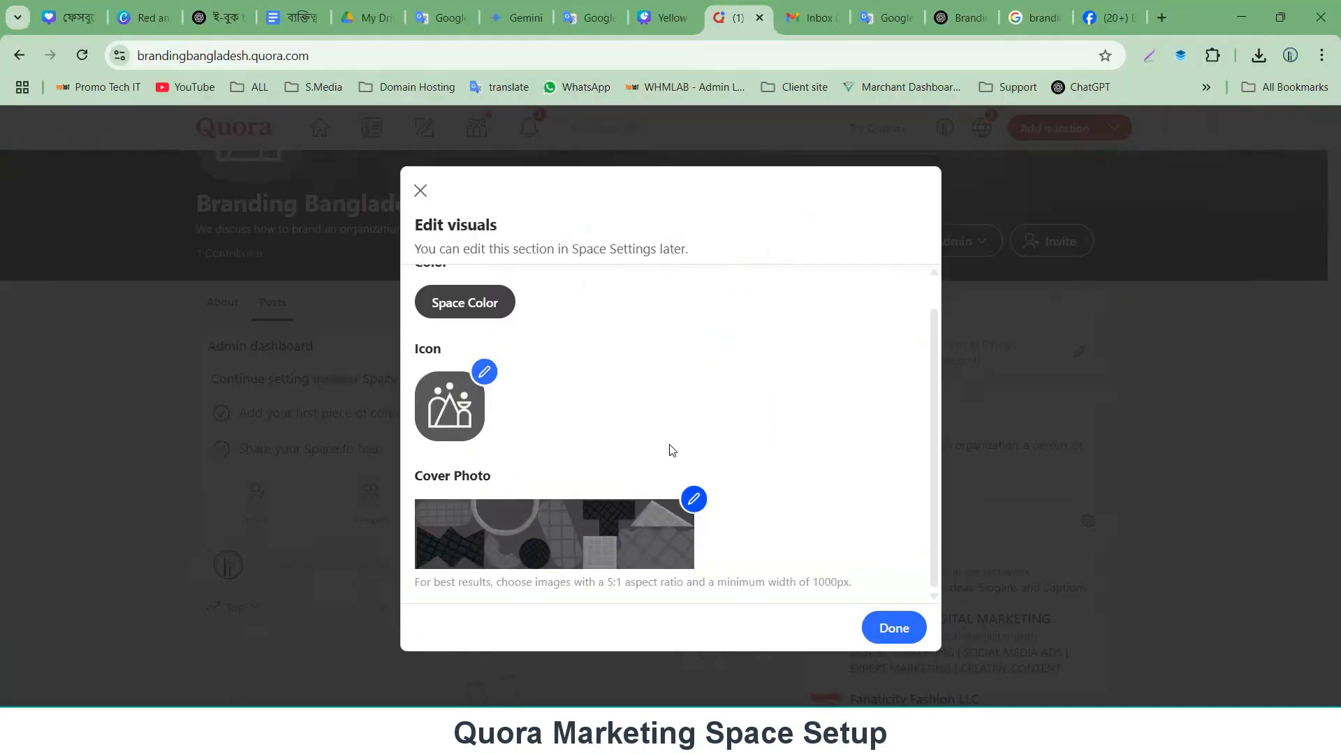
pyautogui.click(897, 629)
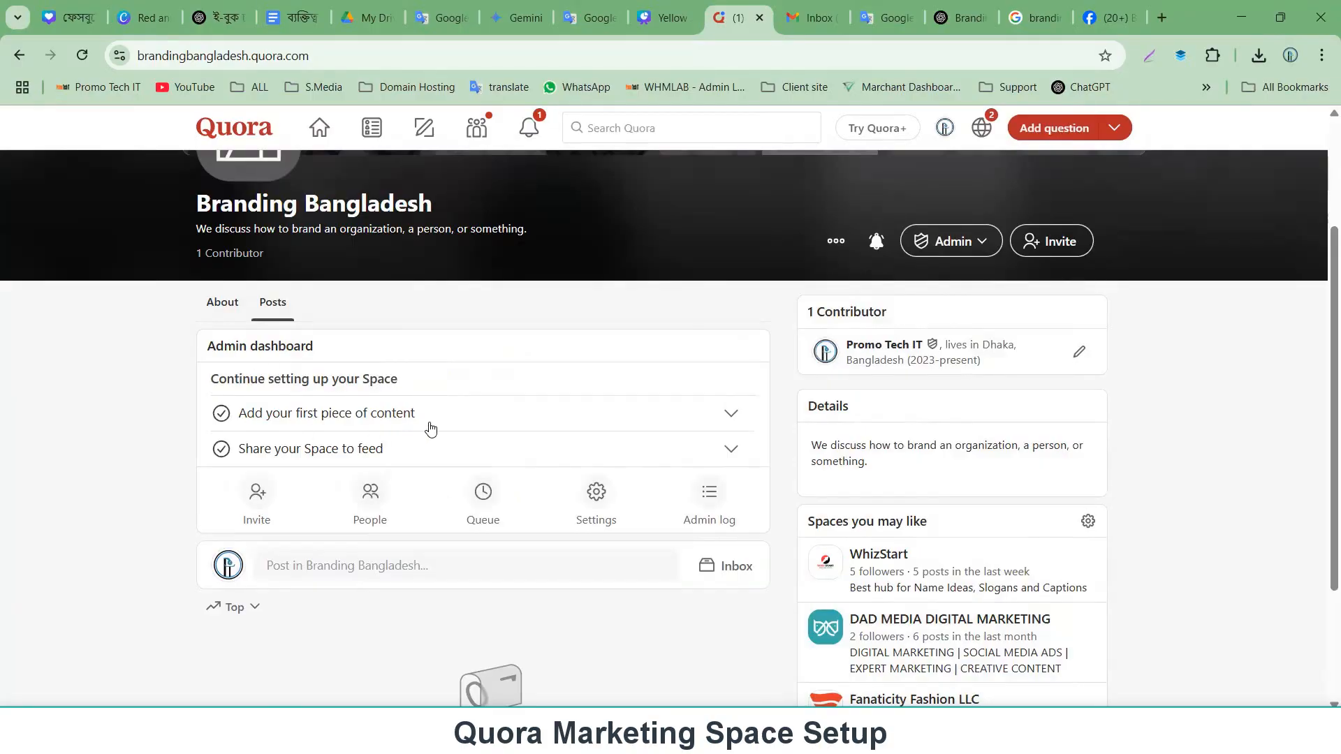
# Expand the first-content and share-to-feed tasks in the admin dashboard.
pyautogui.click(731, 415)
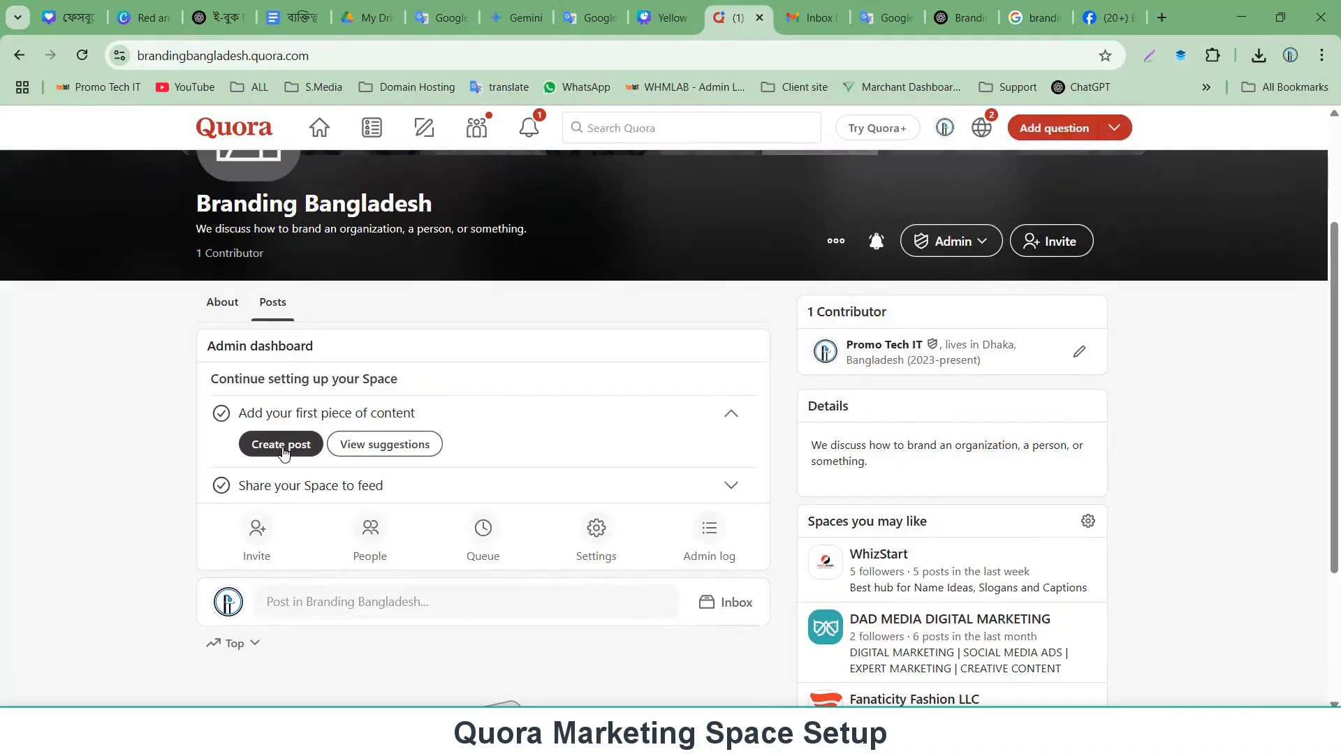
pyautogui.click(399, 487)
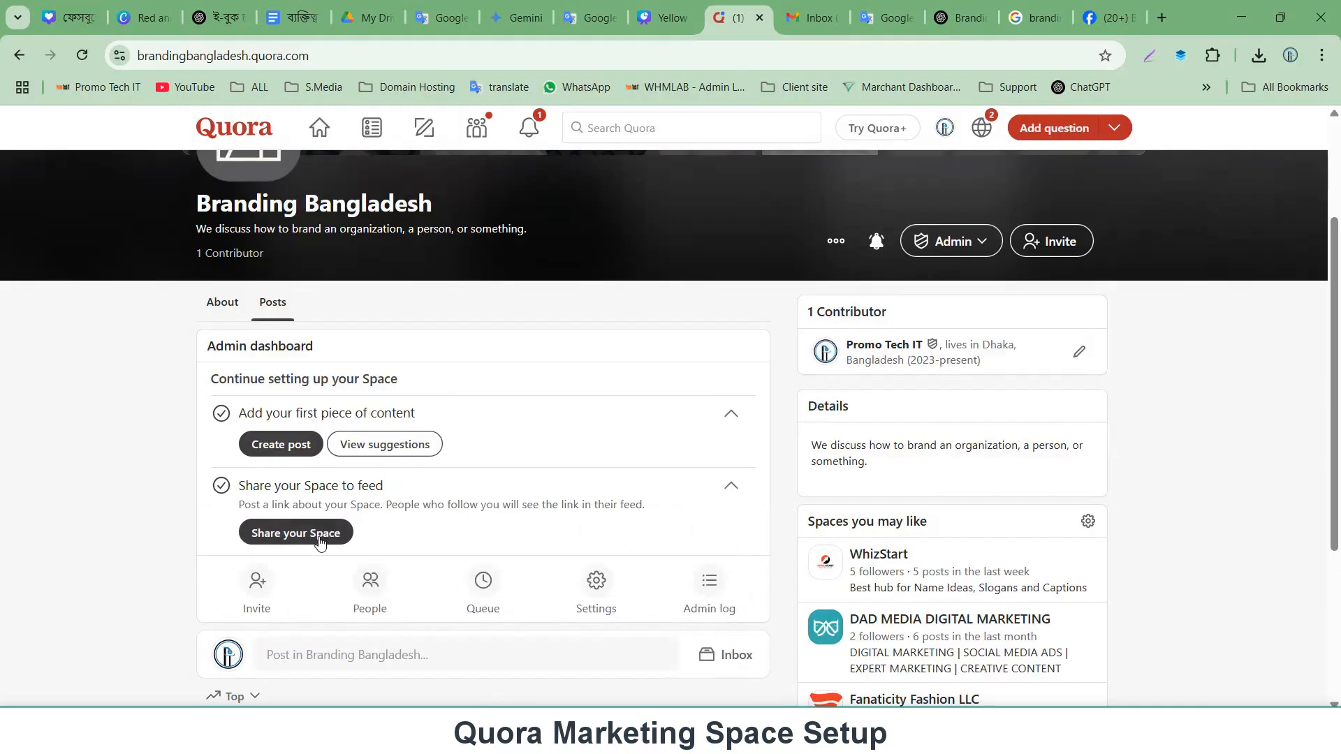
pyautogui.scroll(-2, 319, 543)
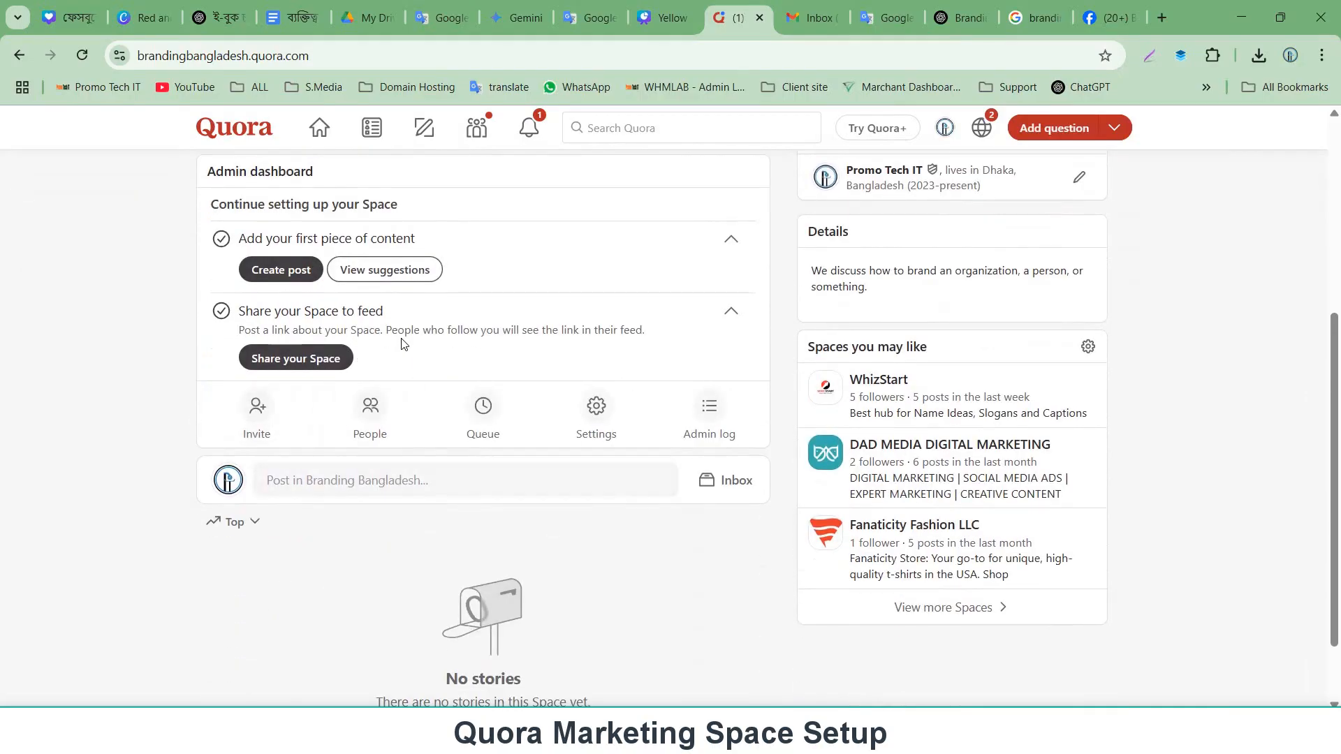
# Open the Space's People admin page, return to the Space page and scroll through its feed.
pyautogui.click(357, 417)
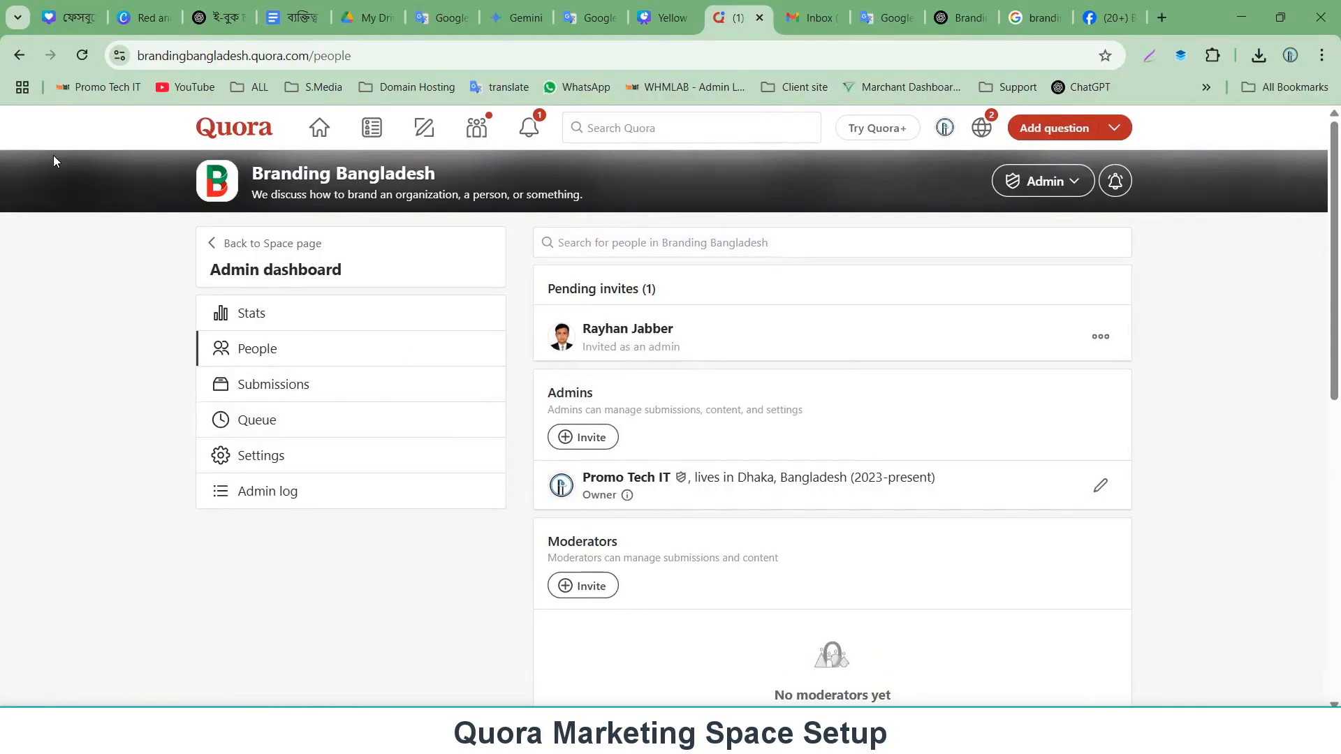
pyautogui.click(19, 55)
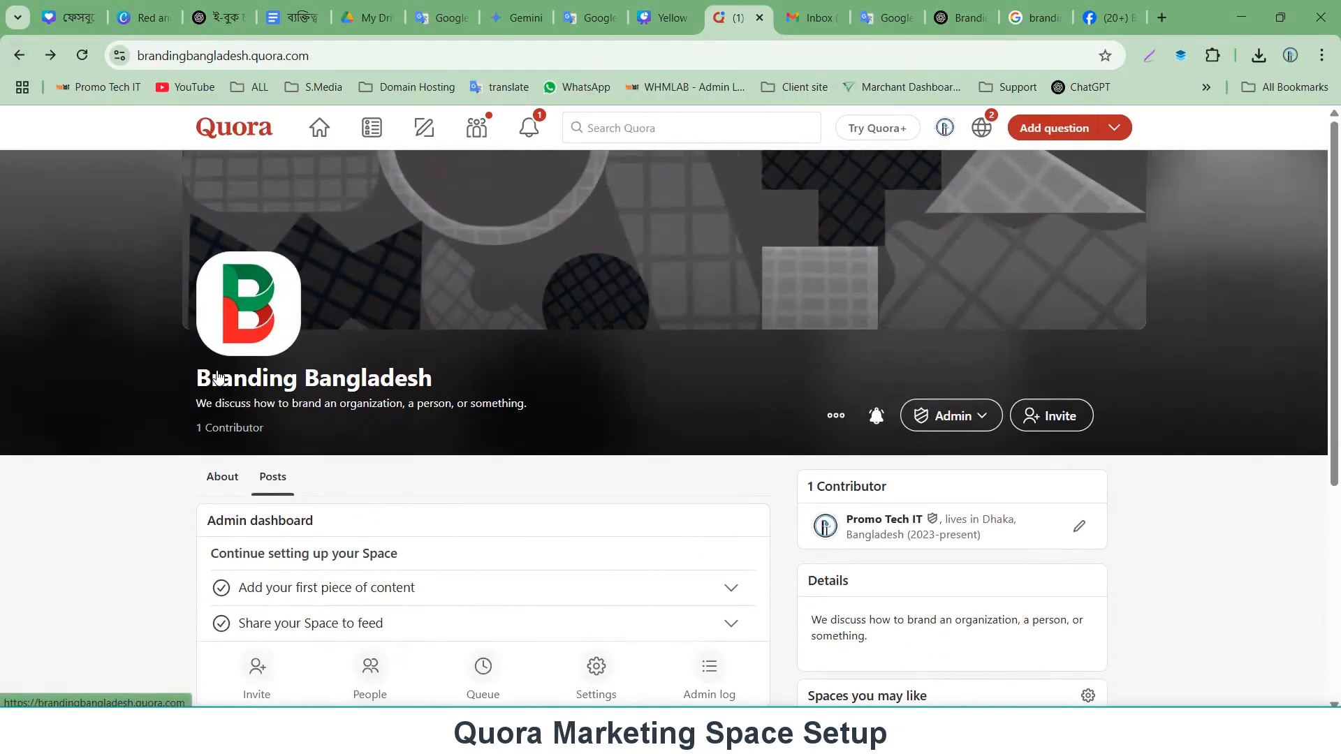
pyautogui.scroll(-4, 218, 479)
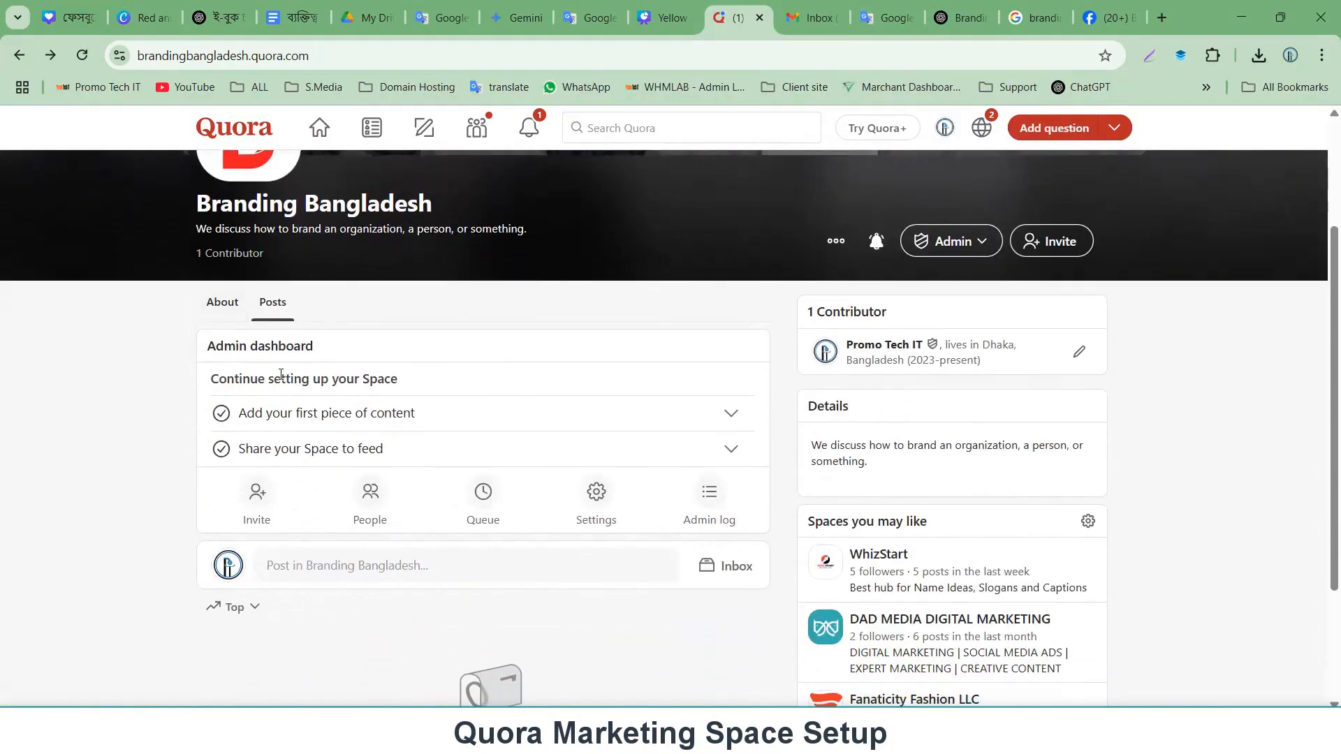
pyautogui.scroll(-1, 605, 455)
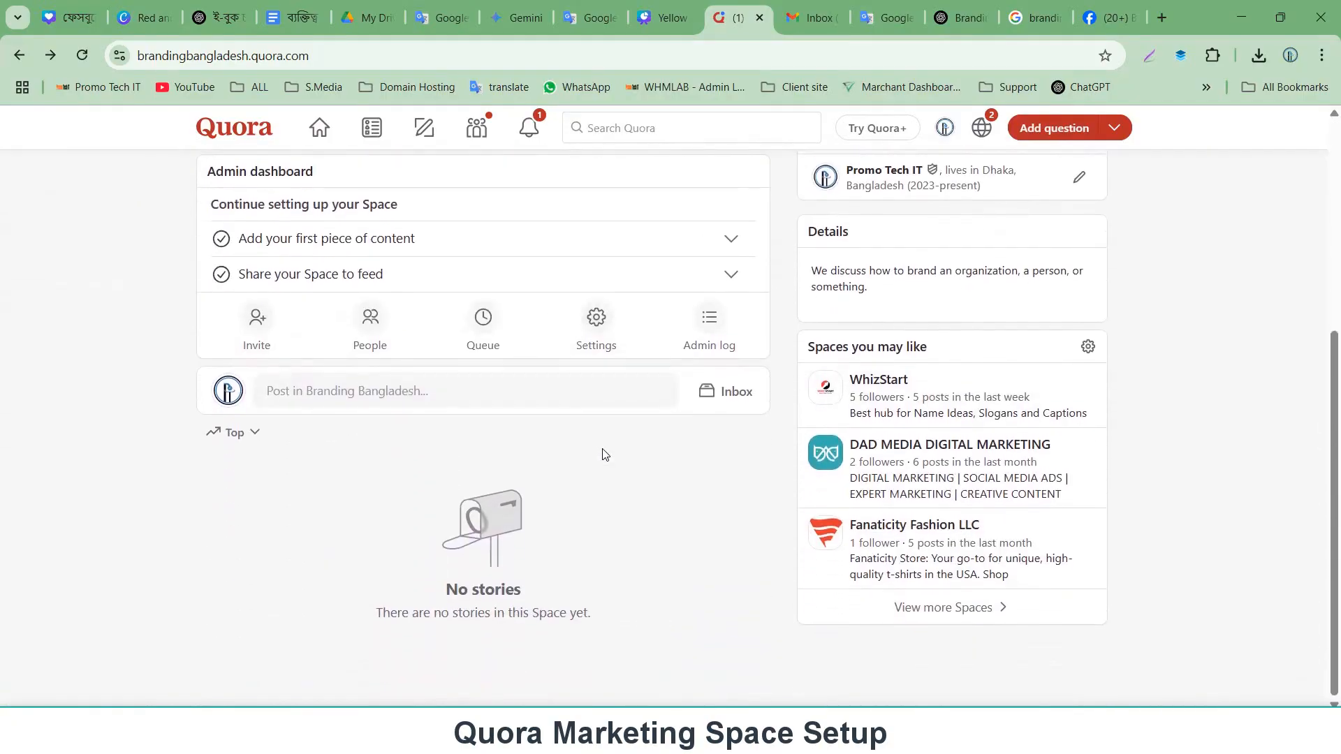
pyautogui.scroll(4, 610, 480)
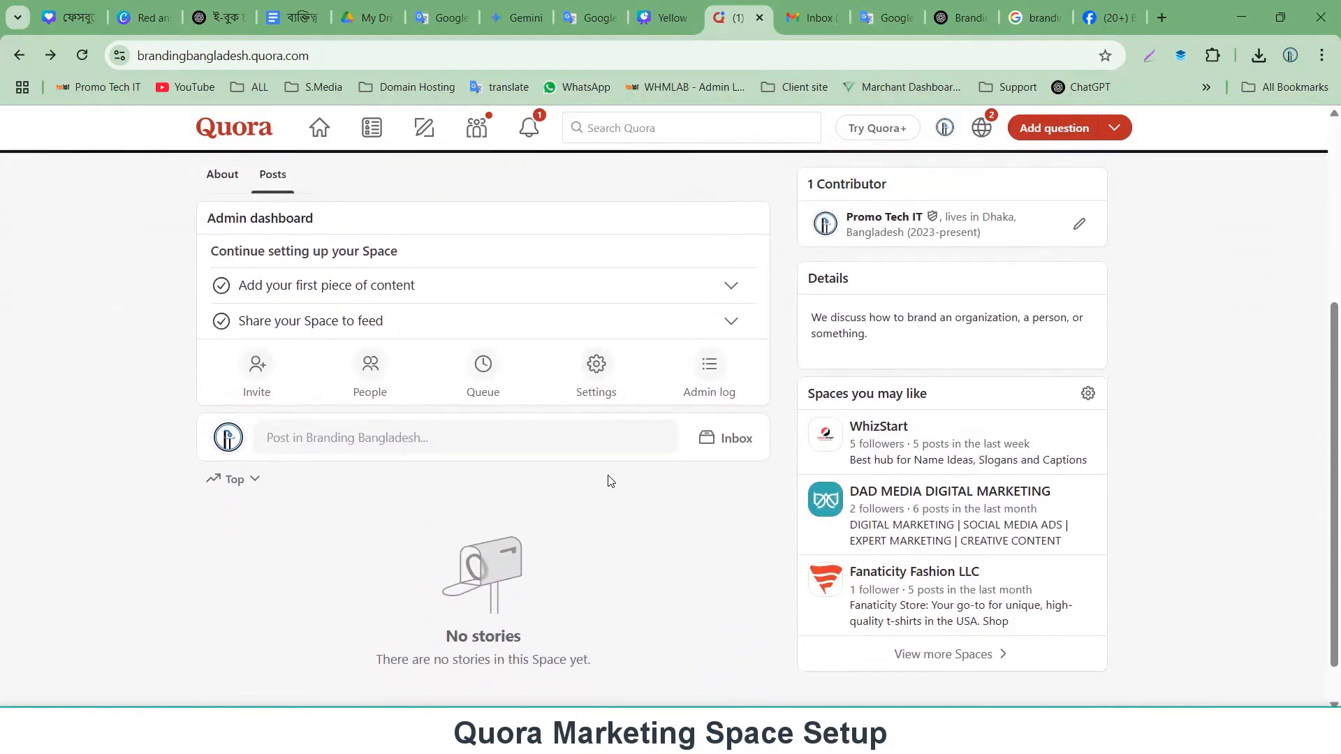
pyautogui.scroll(1, 610, 480)
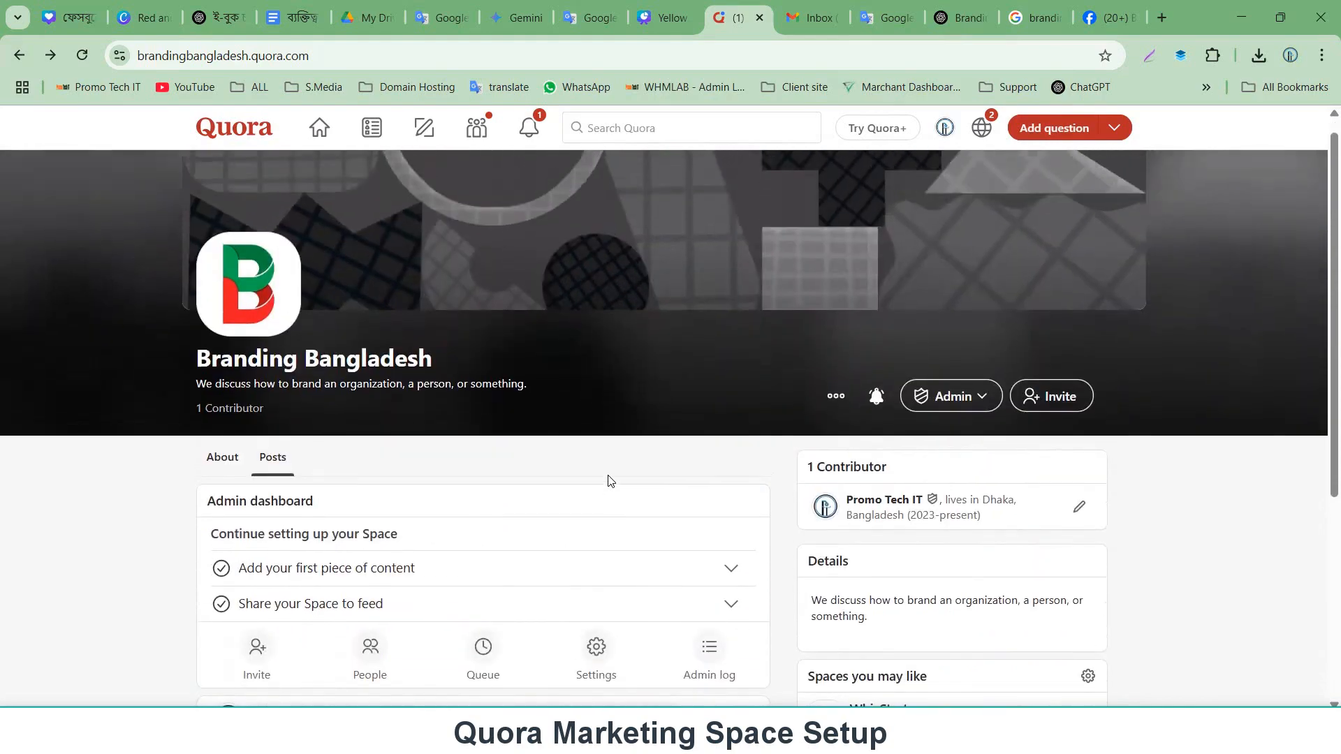